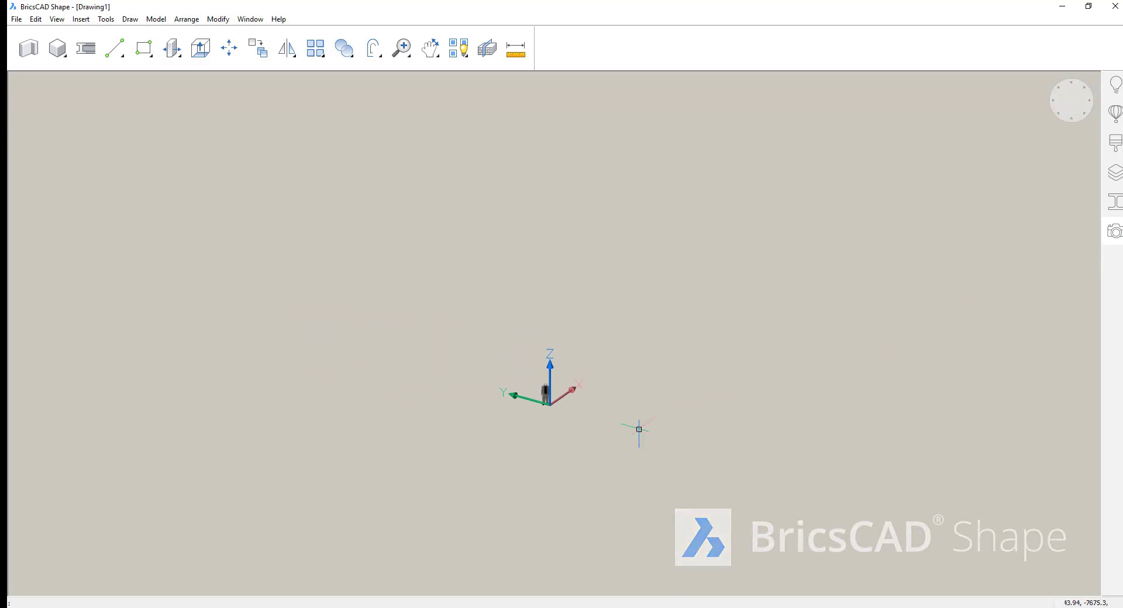
Draw a solid box with a 19500 by 34400 mm base and a height of 10500 mm
{"action": "right_click", "coordinate": [639, 422]}
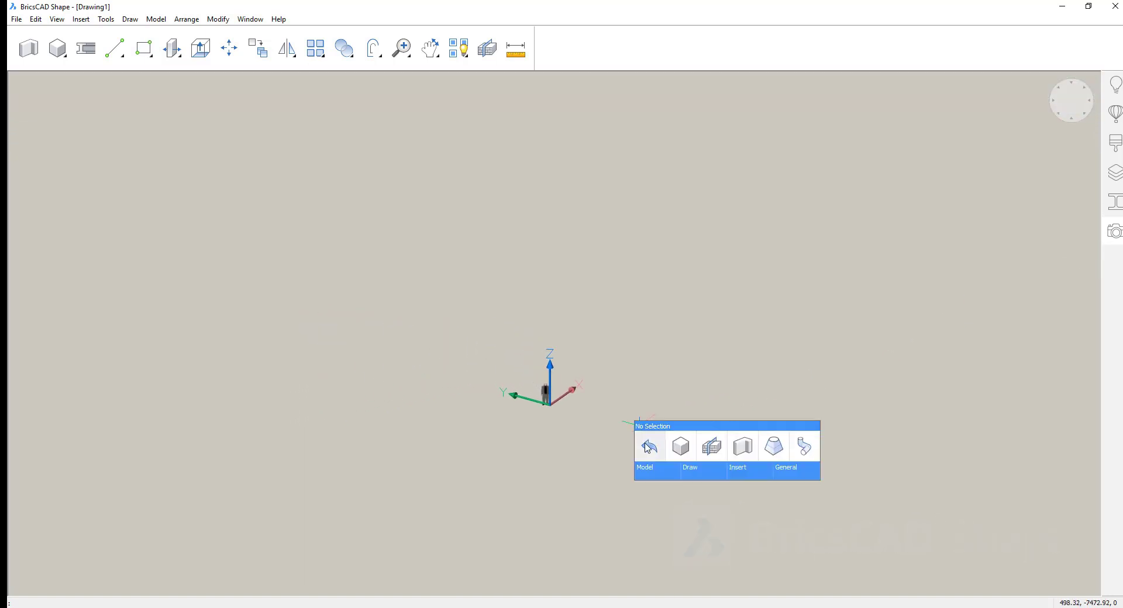
{"action": "left_click", "coordinate": [680, 447]}
{"action": "left_click", "coordinate": [522, 374]}
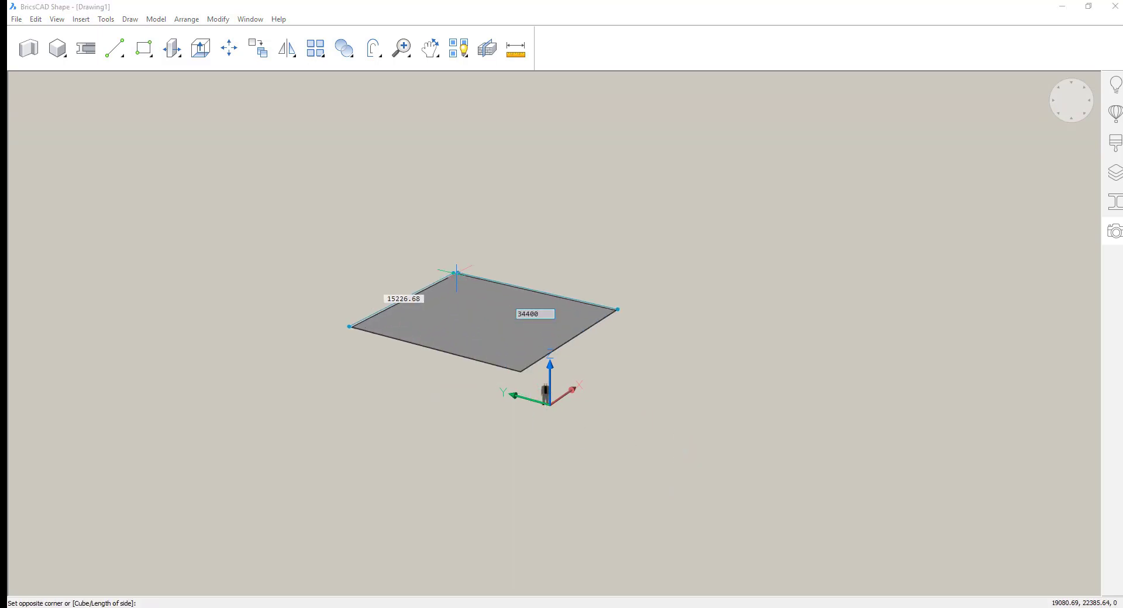
{"action": "key", "text": "Tab"}
{"action": "key", "text": "Tab"}
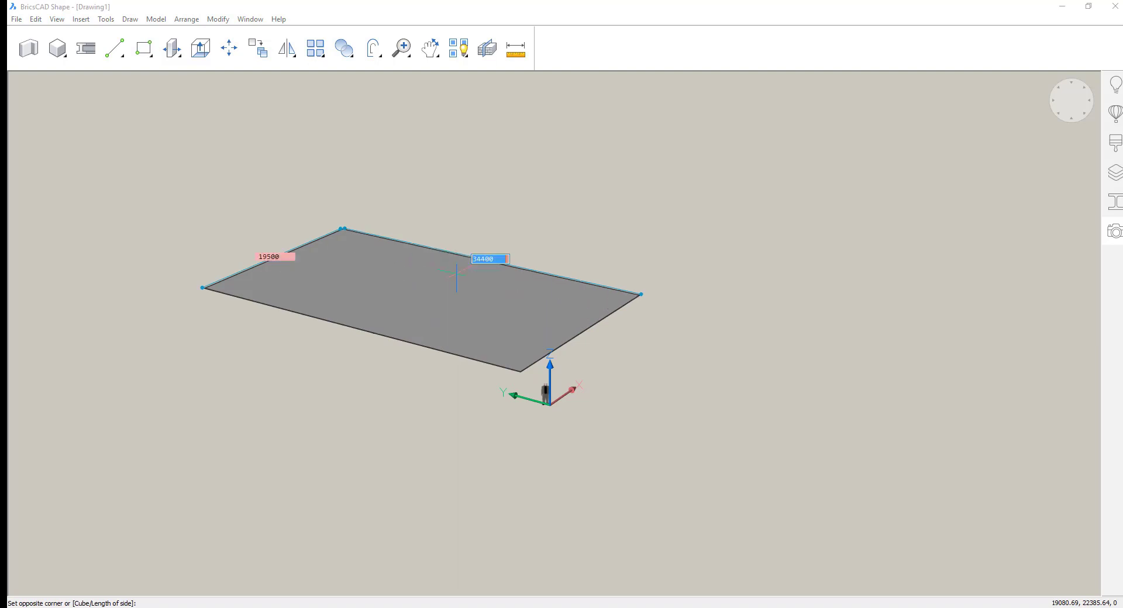
{"action": "key", "text": "Return"}
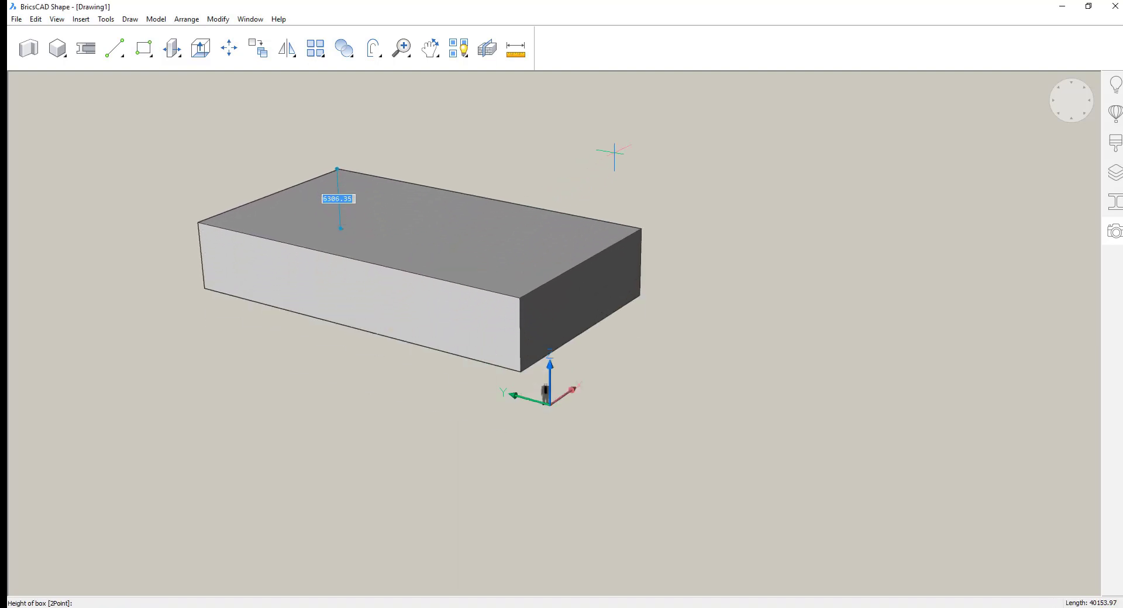
{"action": "type", "text": "1050"}
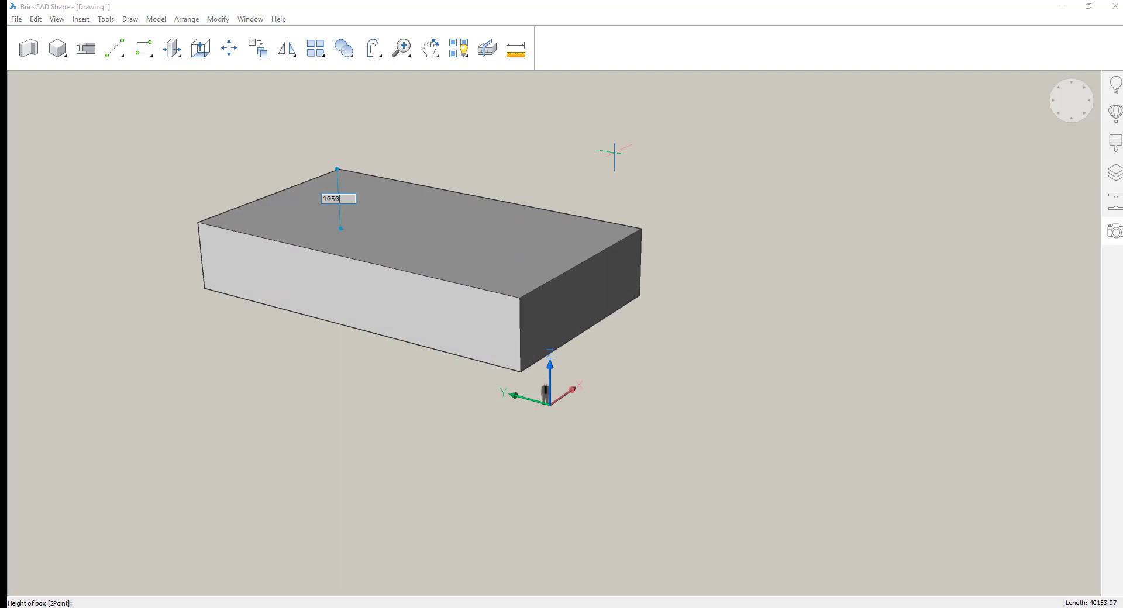
{"action": "type", "text": "0"}
{"action": "key", "text": "Return"}
Rotate the box's long side face 20° inward about its bottom edge
{"action": "middle_click_drag", "start_coordinate": [774, 321], "coordinate": [806, 445], "text": "shift"}
{"action": "scroll", "coordinate": [808, 450], "scroll_direction": "up", "scroll_amount": 2}
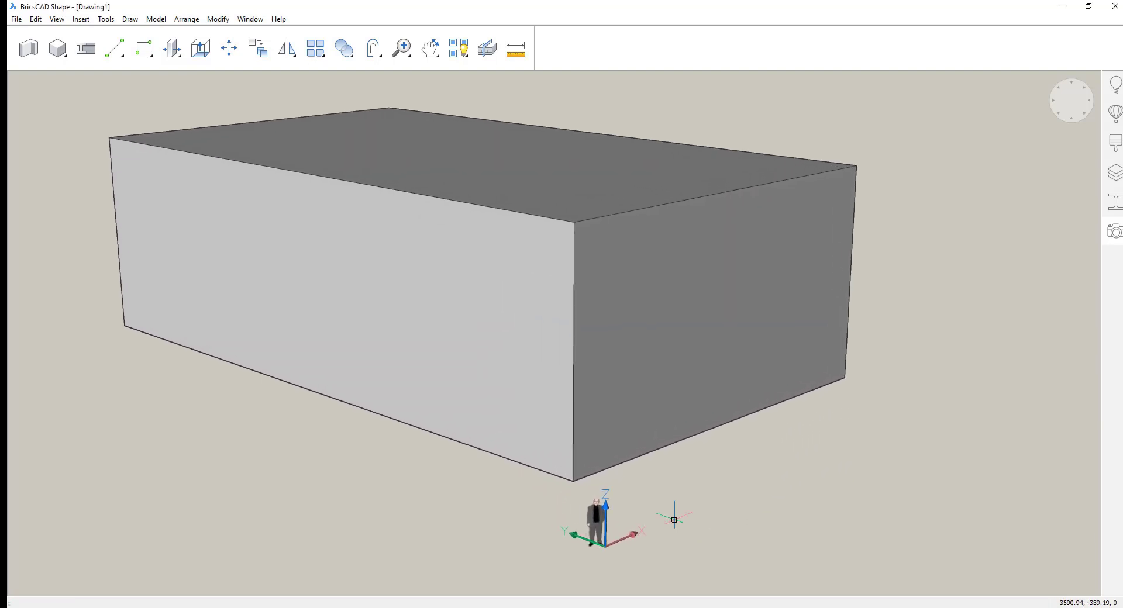
{"action": "left_click", "coordinate": [554, 448]}
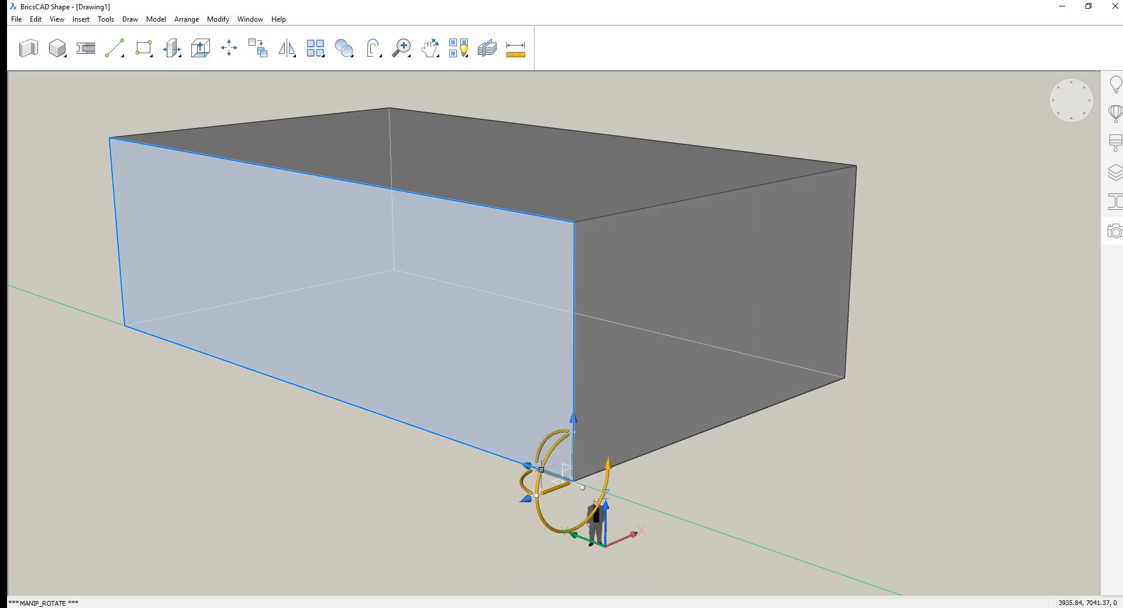
{"action": "left_click", "coordinate": [541, 470]}
{"action": "type", "text": "2"}
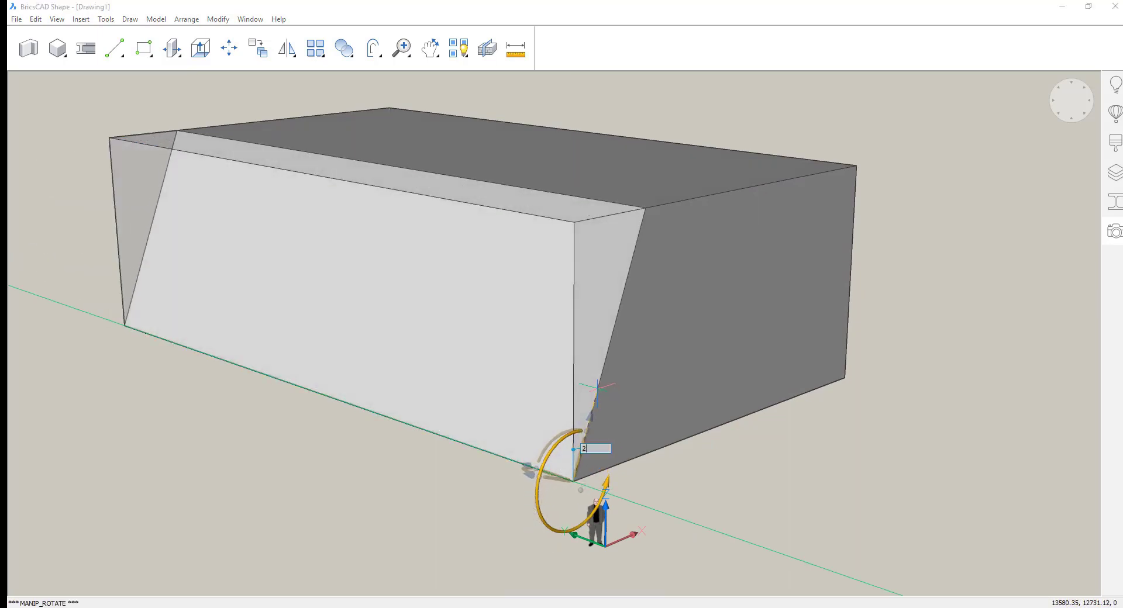
{"action": "type", "text": "0"}
{"action": "key", "text": "Return"}
{"action": "middle_click_drag", "start_coordinate": [550, 351], "coordinate": [296, 360], "text": "shift"}
{"action": "key", "text": "Escape"}
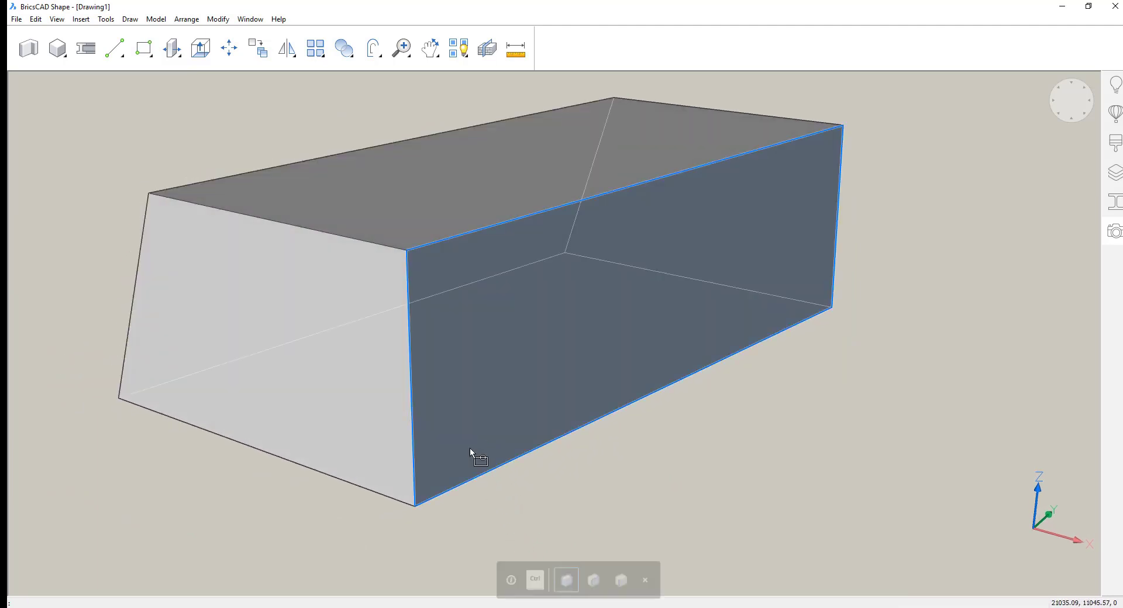
Rotate the opposite long side face inward about its bottom edge so both long sides lean in
{"action": "left_click", "coordinate": [471, 455]}
{"action": "left_click", "coordinate": [448, 493]}
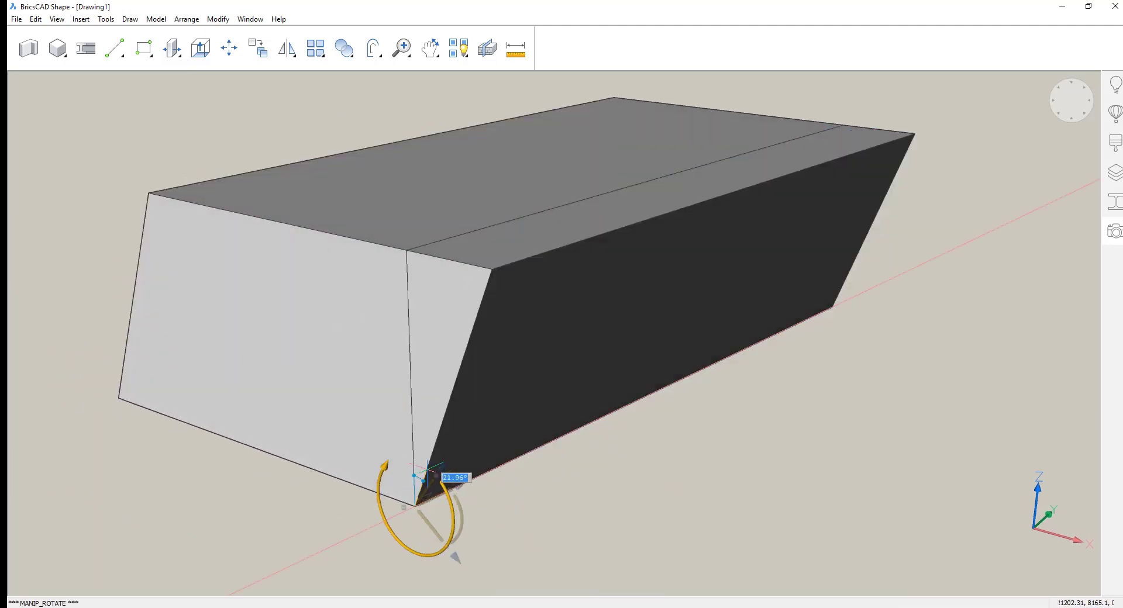
{"action": "key", "text": "Return"}
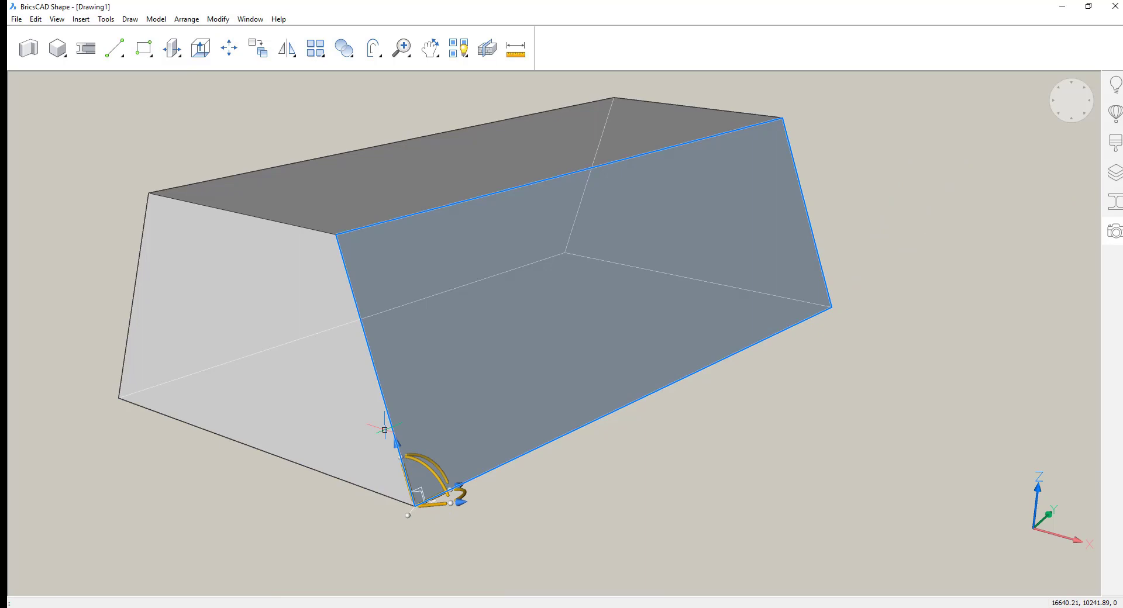
{"action": "middle_click_drag", "start_coordinate": [384, 430], "coordinate": [689, 474], "text": "shift"}
{"action": "key", "text": "Escape"}
Rotate the top face about the long edge above the 20° side so the roof slopes down toward the other long side
{"action": "left_click", "coordinate": [648, 256]}
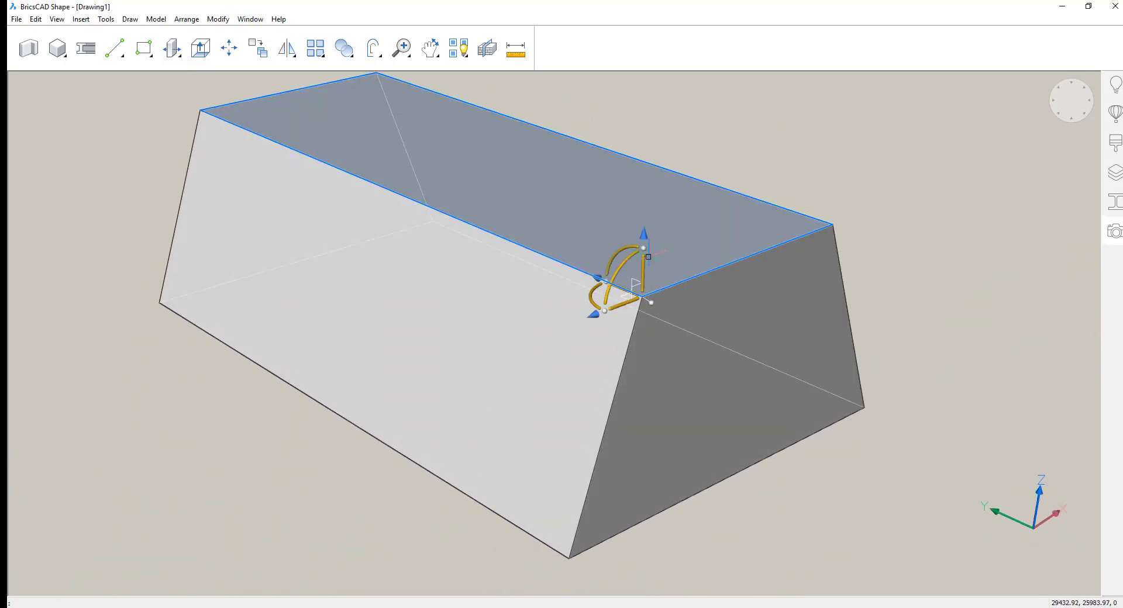
{"action": "left_click", "coordinate": [623, 261]}
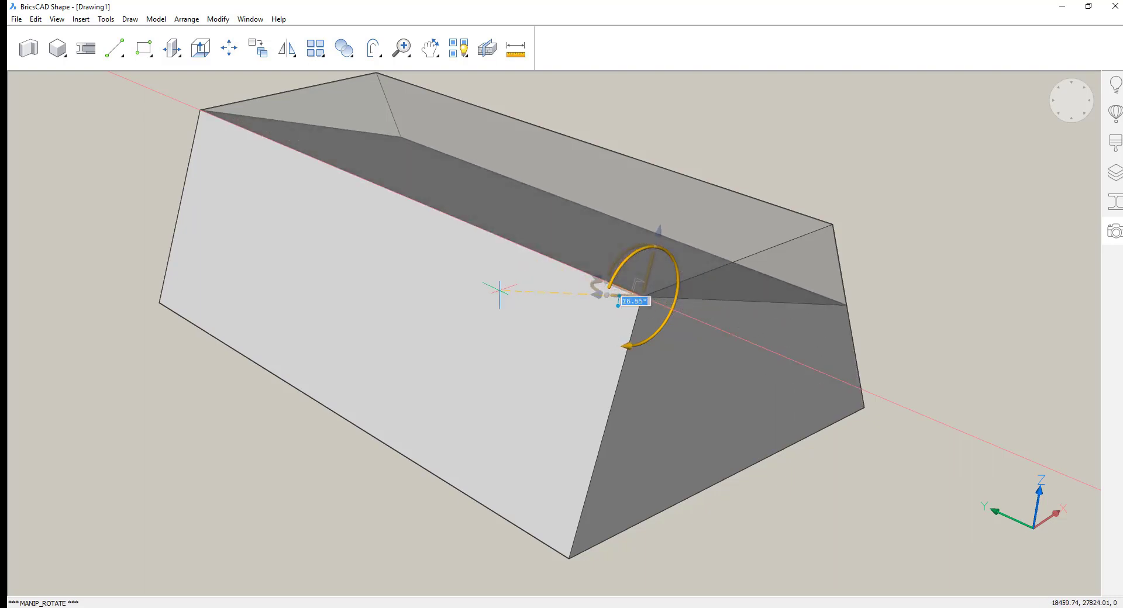
{"action": "left_click", "coordinate": [484, 298]}
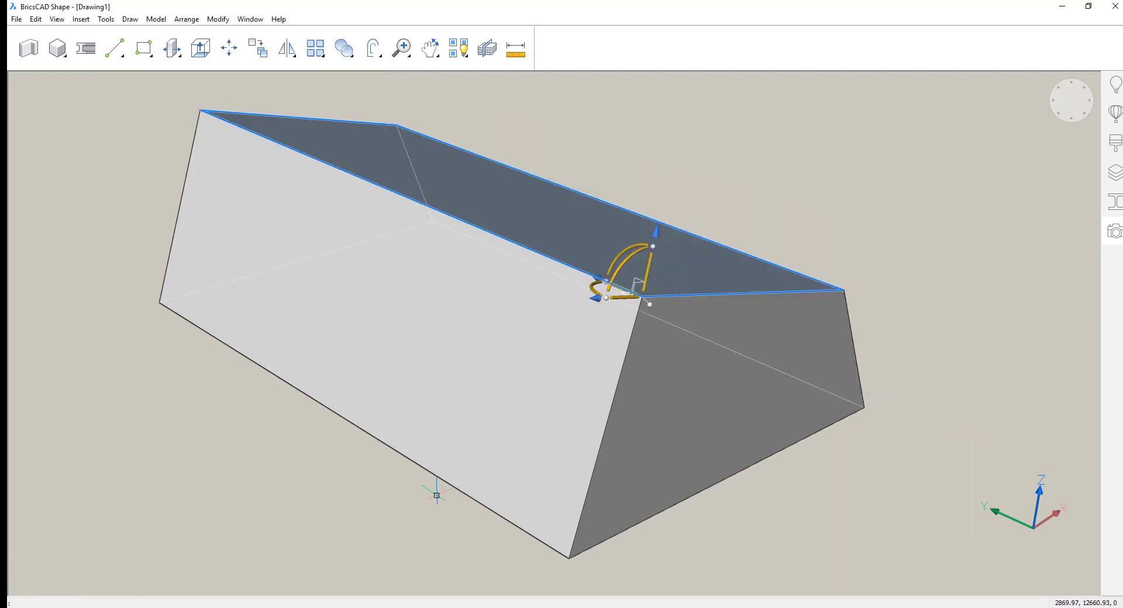
{"action": "key", "text": "Escape"}
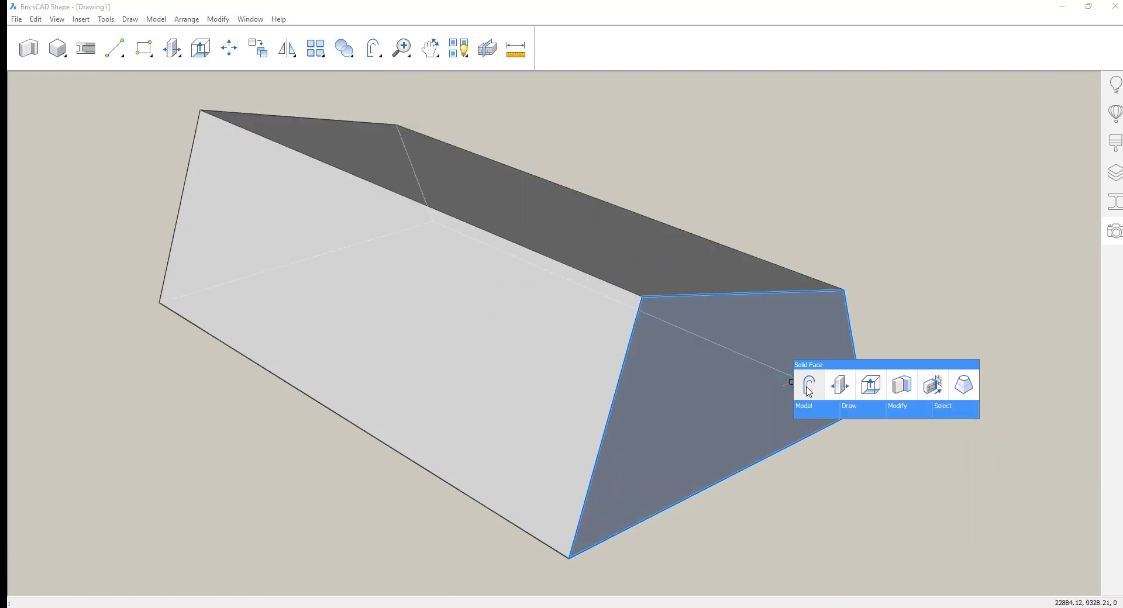
Offset the end face's outline inward for the wall thickness, and offset a second outline out along the face's outer edge
{"action": "left_click", "coordinate": [806, 386]}
{"action": "left_click", "coordinate": [805, 386]}
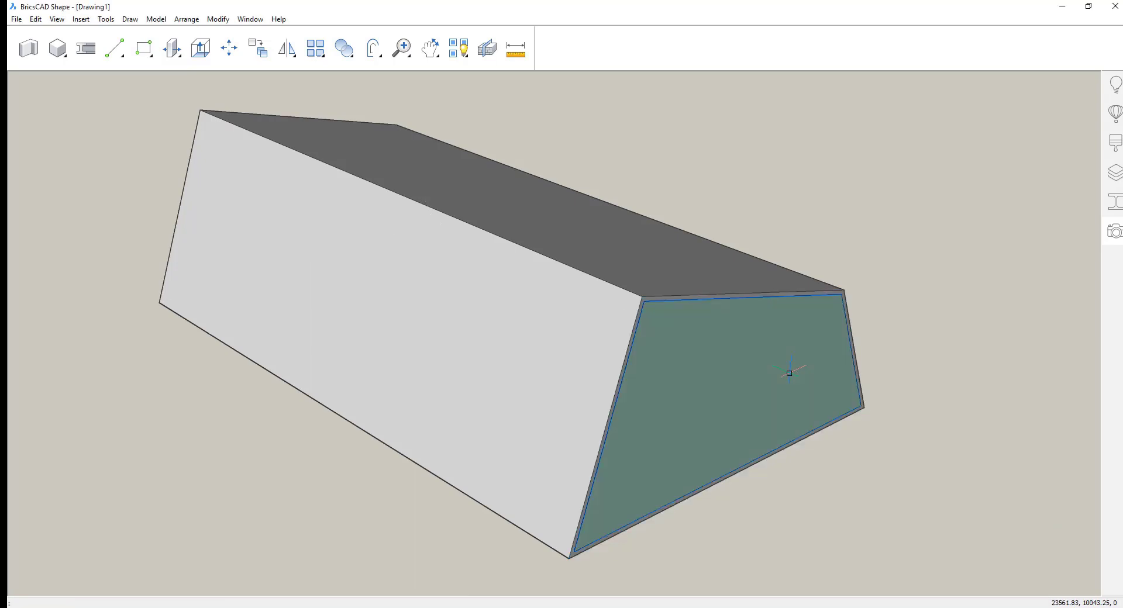
{"action": "left_click", "coordinate": [810, 379]}
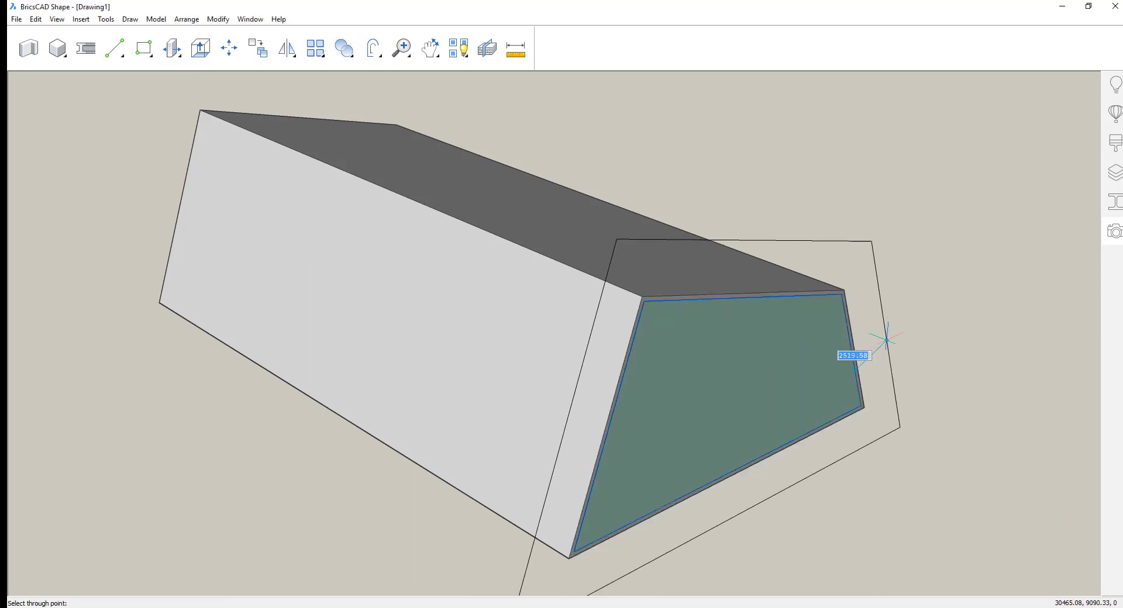
{"action": "key", "text": "Return"}
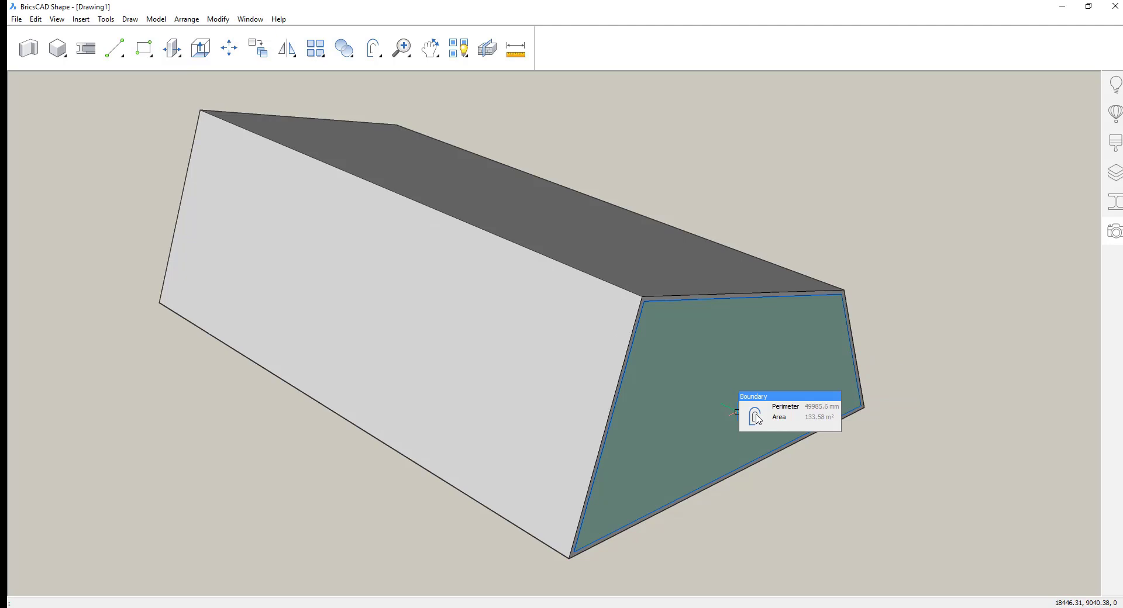
Extrude the end face's inner boundary back through the whole length of the solid to hollow it out
{"action": "mouse_move", "coordinate": [734, 412]}
{"action": "left_click", "coordinate": [796, 415]}
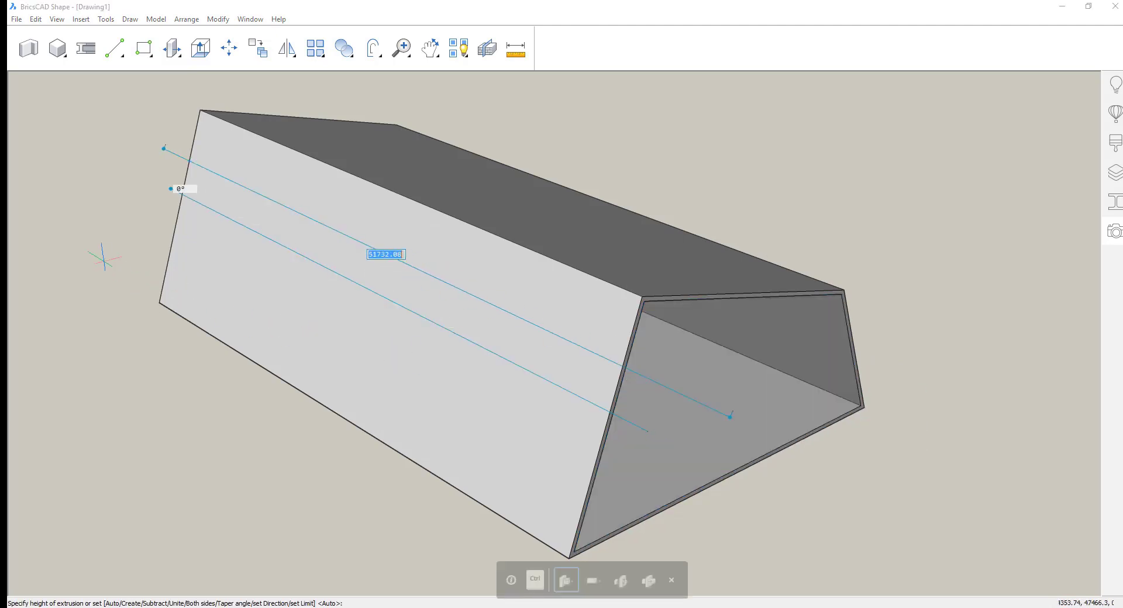
{"action": "left_click", "coordinate": [125, 308]}
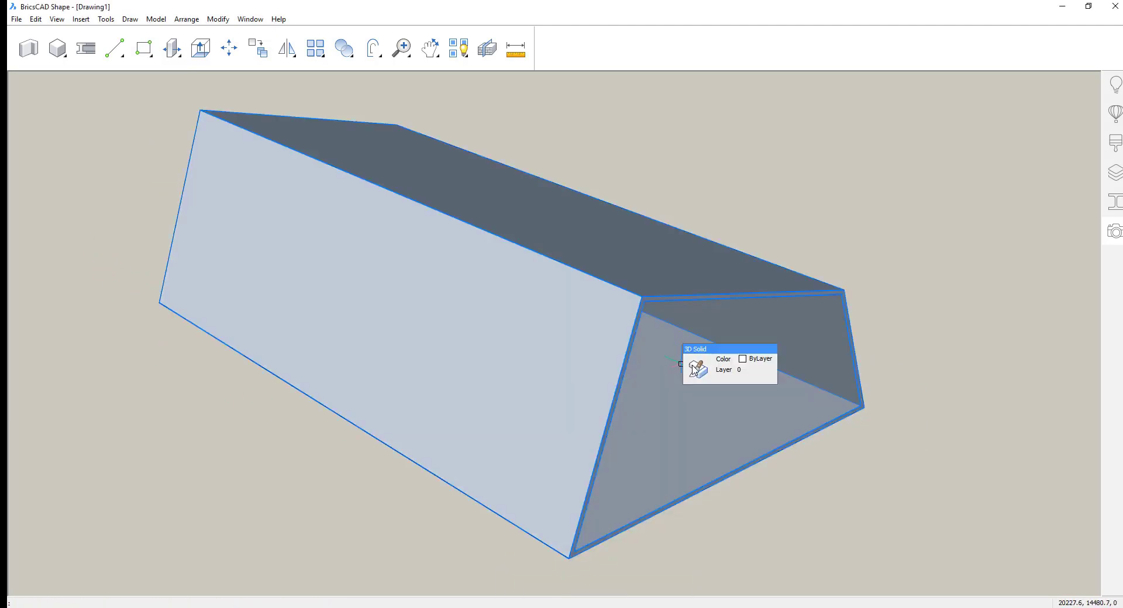
Slice the hollow solid into separate parts along the floor's upper face and the roof's underside
{"action": "left_click", "coordinate": [694, 367]}
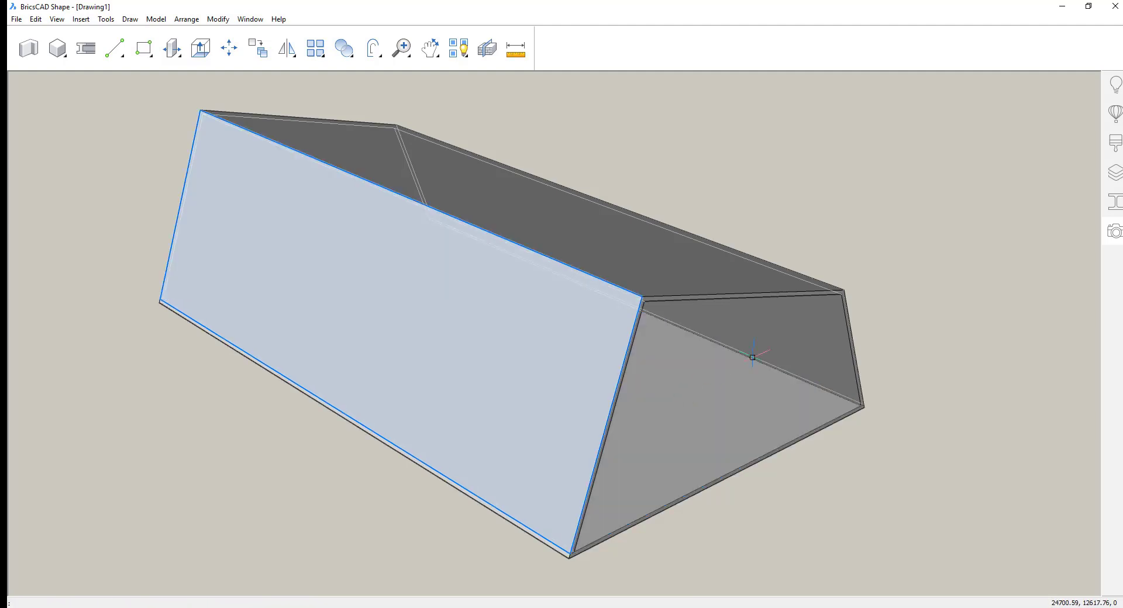
{"action": "middle_click_drag", "start_coordinate": [975, 243], "coordinate": [968, 99], "text": "shift"}
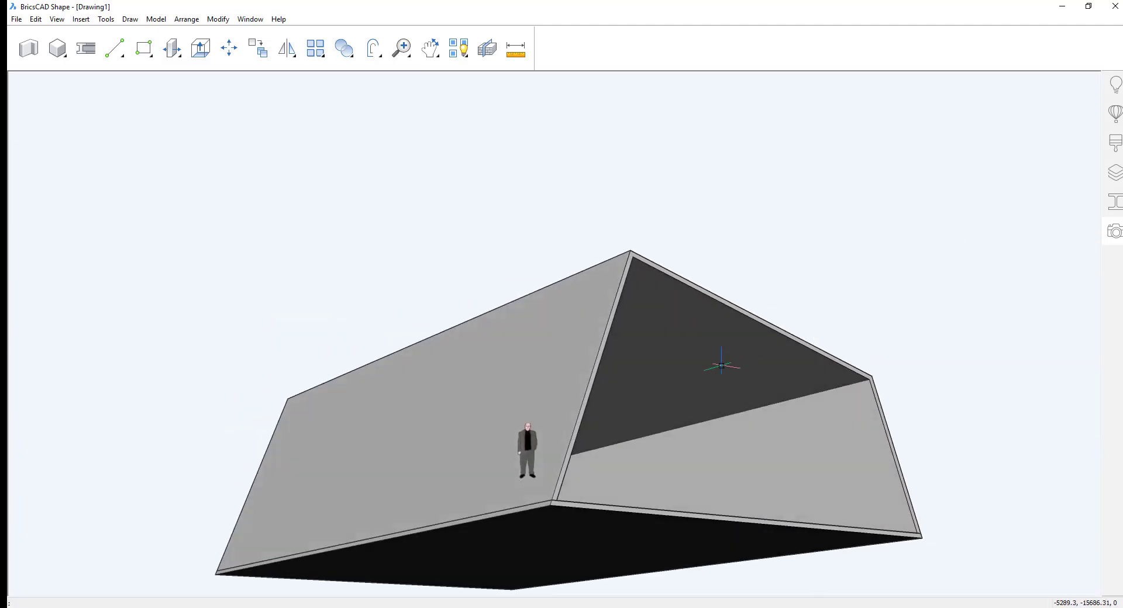
{"action": "left_click", "coordinate": [709, 376]}
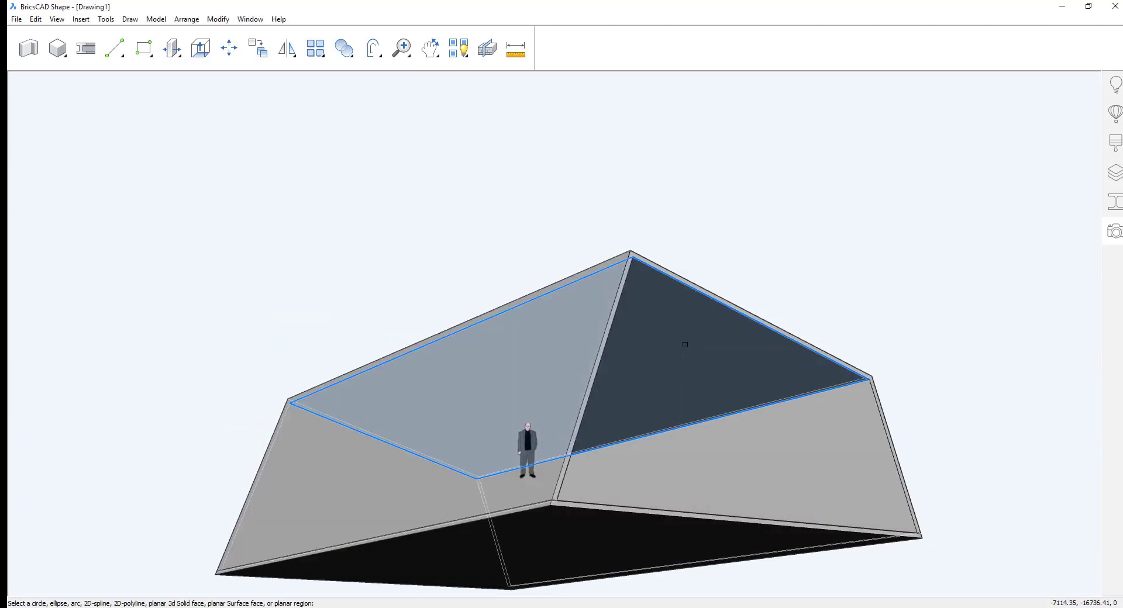
{"action": "left_click", "coordinate": [685, 344]}
{"action": "key", "text": "Return"}
{"action": "mouse_move", "coordinate": [833, 442]}
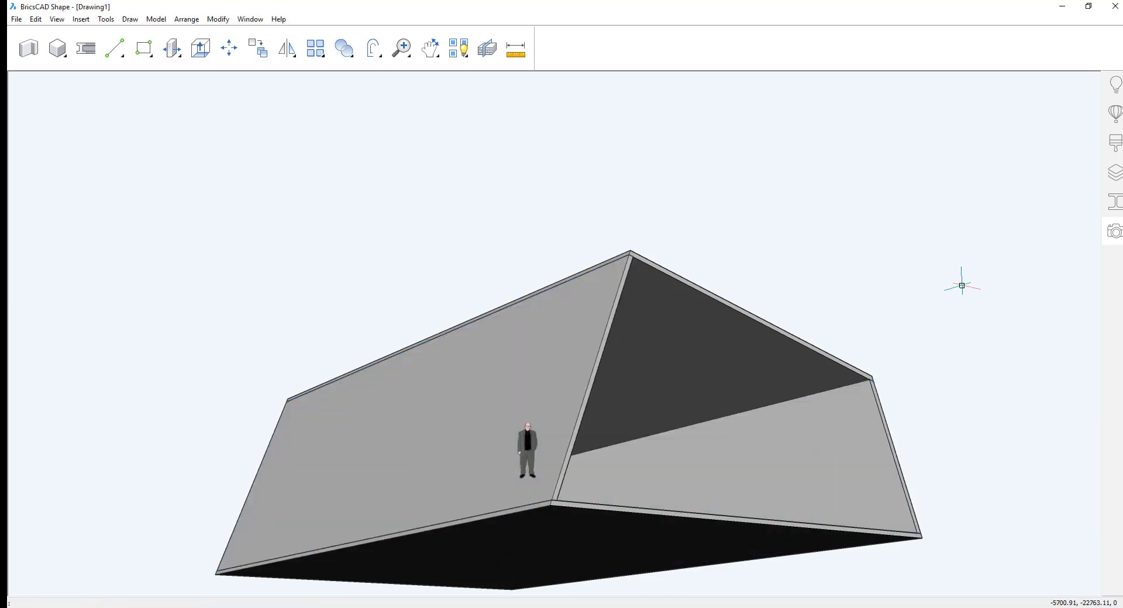
Extrude the outer outline at the open end by 250 mm to close it with an end wall
{"action": "middle_click_drag", "start_coordinate": [761, 245], "coordinate": [760, 421], "text": "shift"}
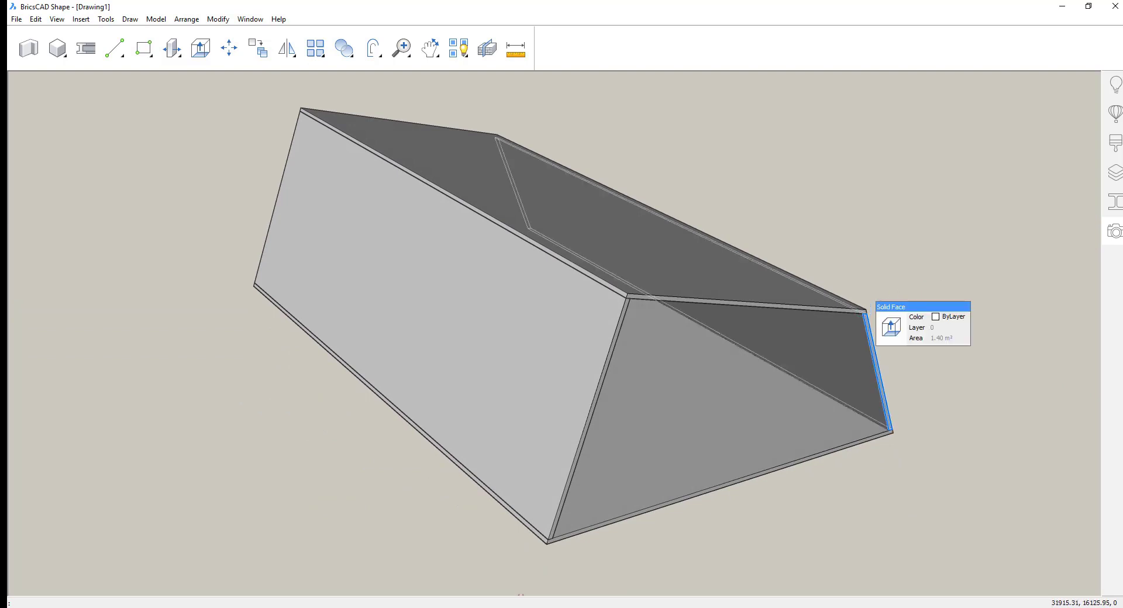
{"action": "key", "text": "Tab"}
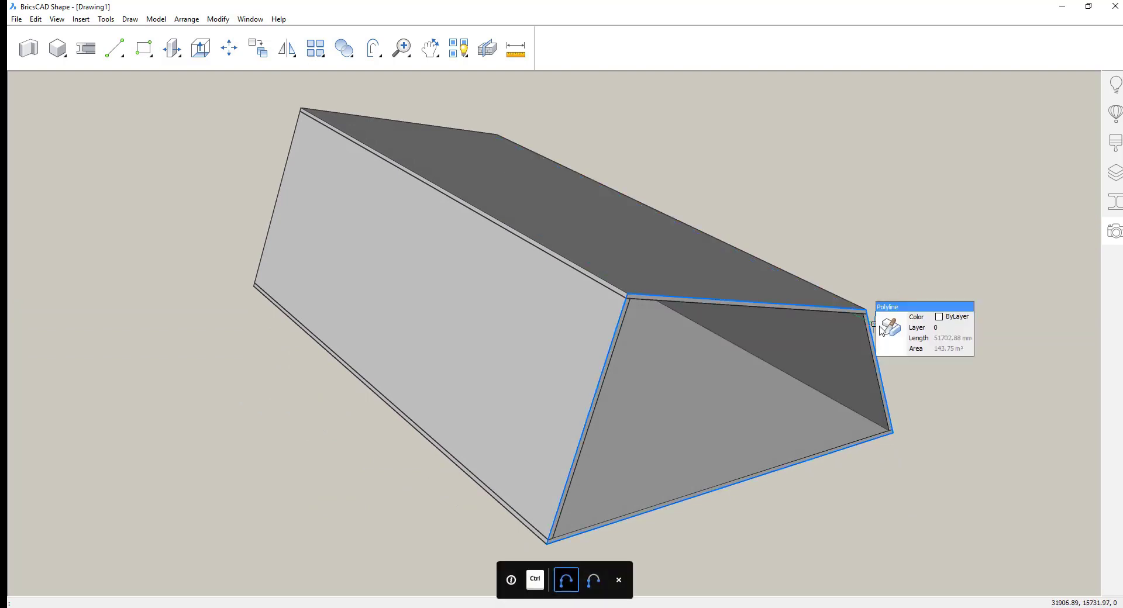
{"action": "left_click", "coordinate": [919, 337]}
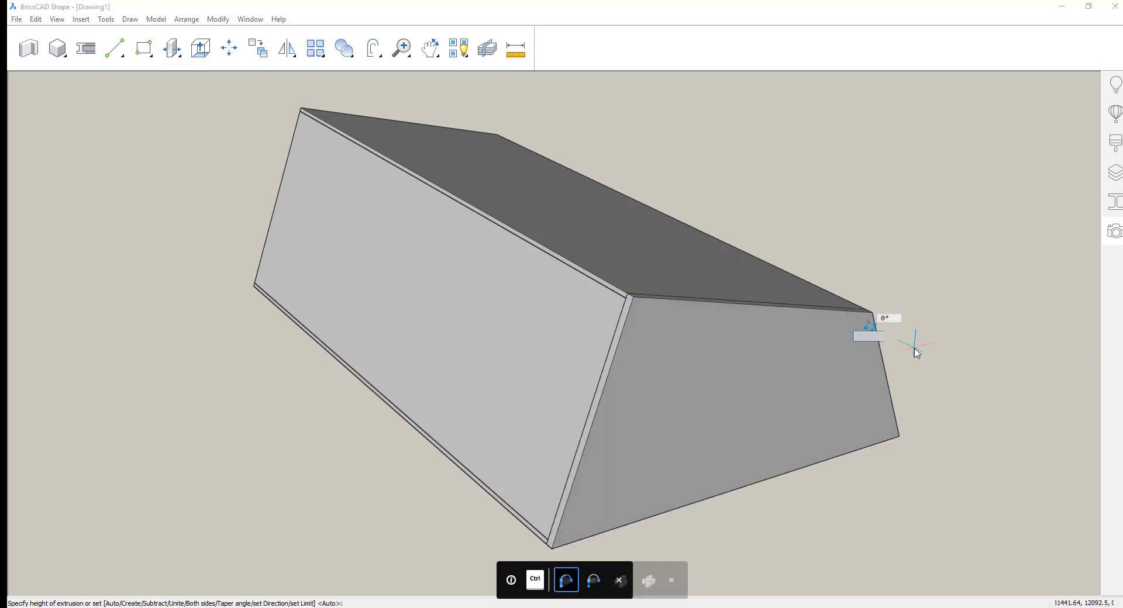
{"action": "type", "text": "250"}
{"action": "key", "text": "Return"}
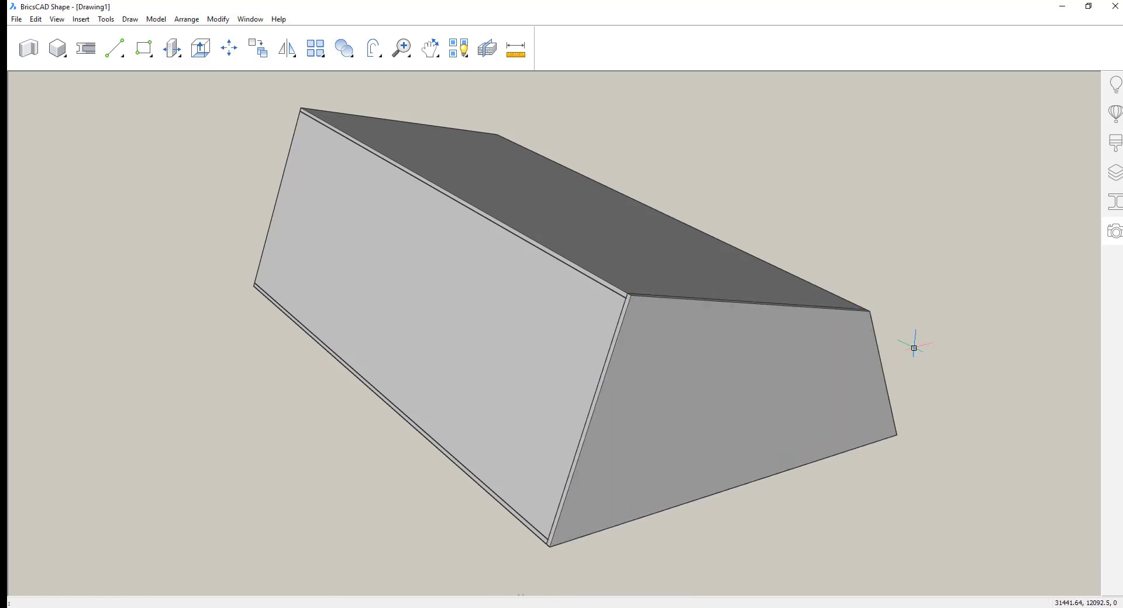
Copy the end wall along the building's length to close the far open end
{"action": "mouse_move", "coordinate": [831, 375]}
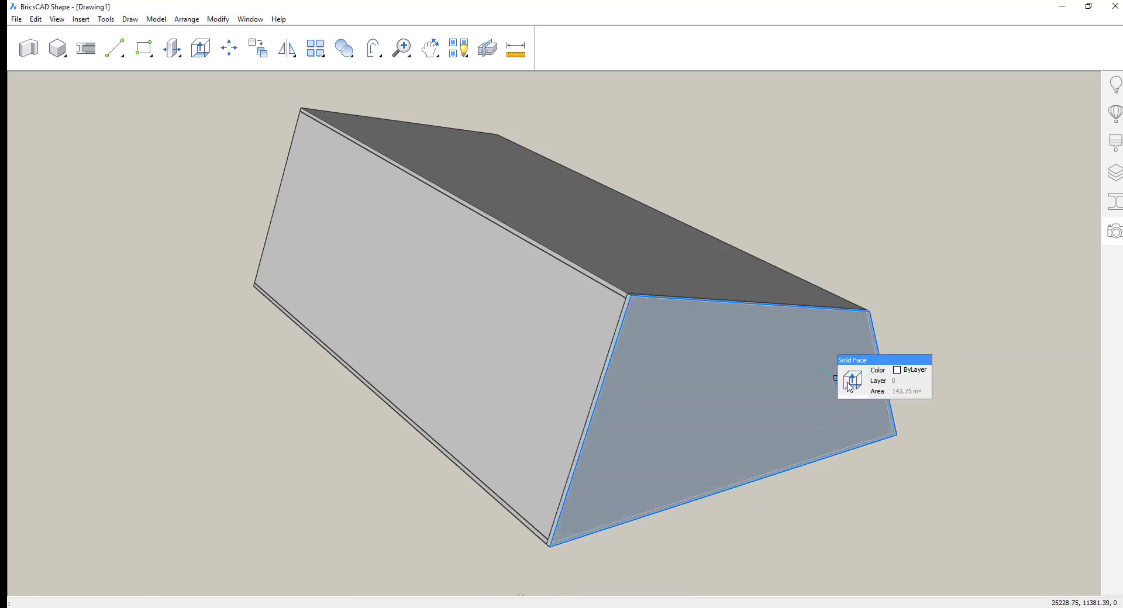
{"action": "left_click", "coordinate": [885, 380]}
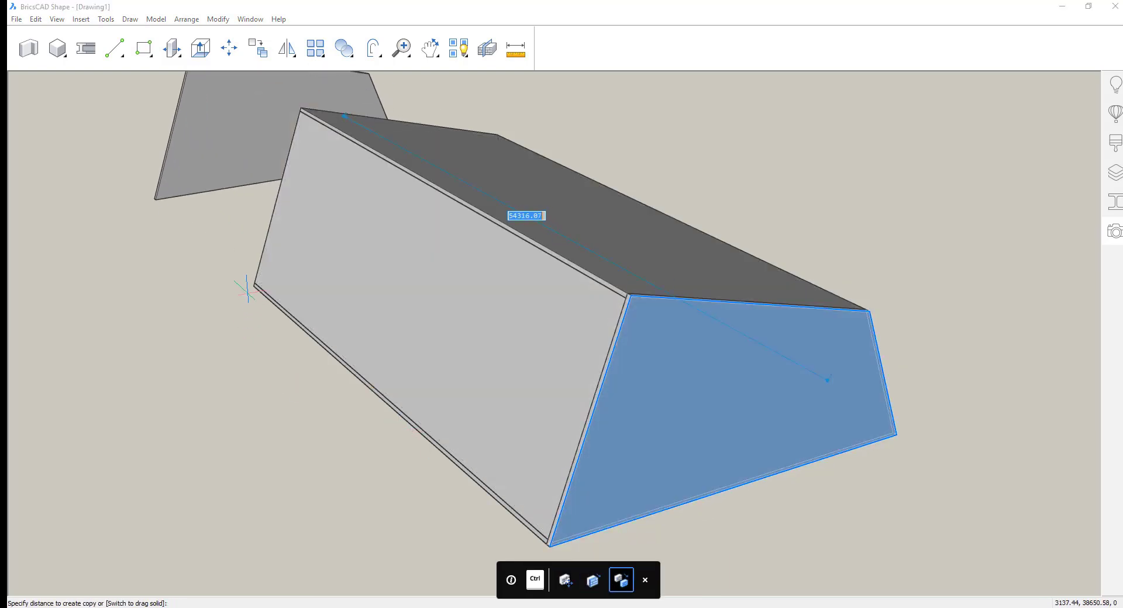
{"action": "key", "text": "Escape"}
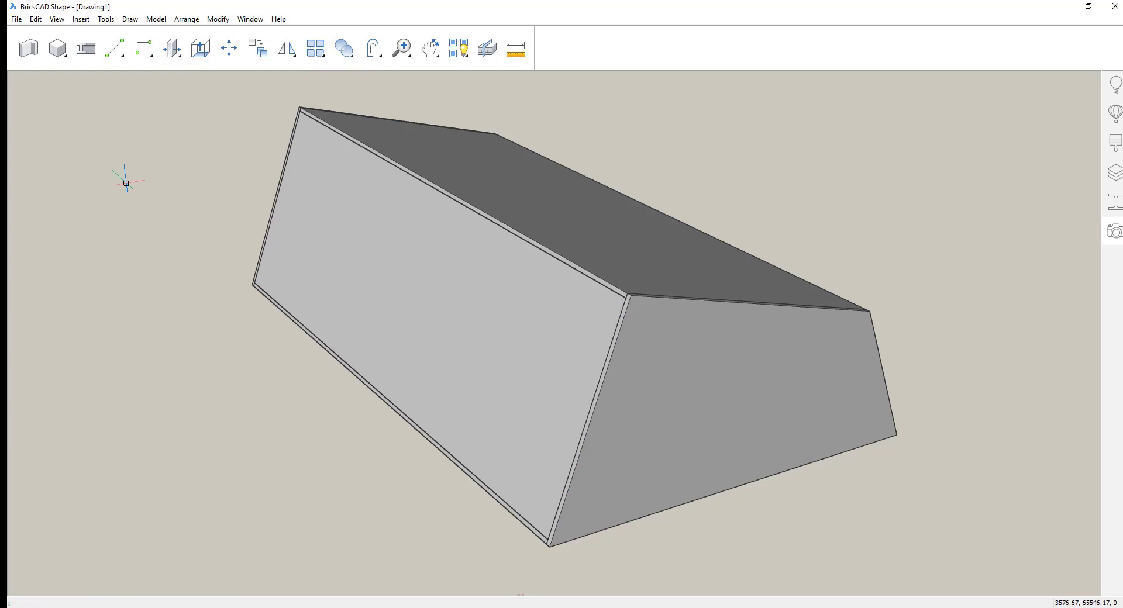
Draw a 3800 by 3800 mm rectangle on the near end wall, starting from its bottom corner at the 20° side
{"action": "left_click", "coordinate": [145, 51]}
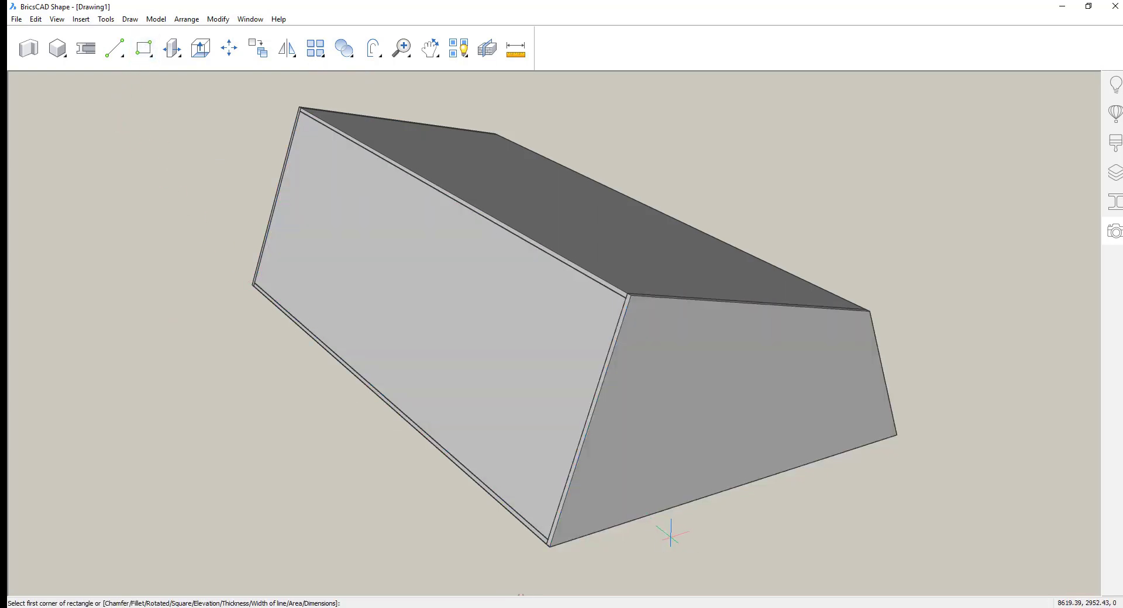
{"action": "left_click", "coordinate": [588, 533]}
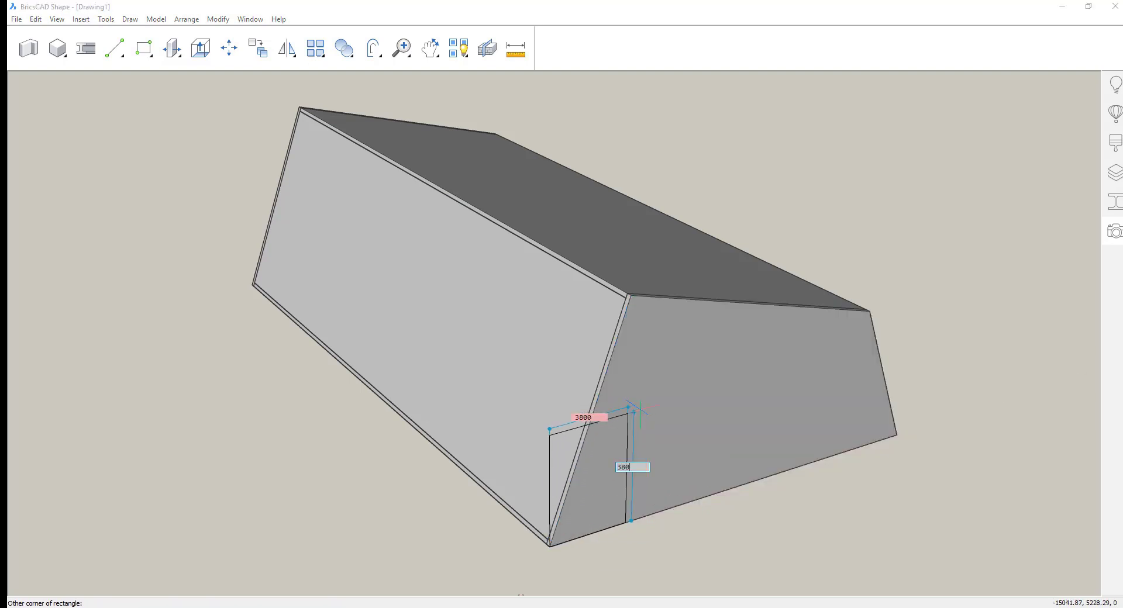
{"action": "key", "text": "Return"}
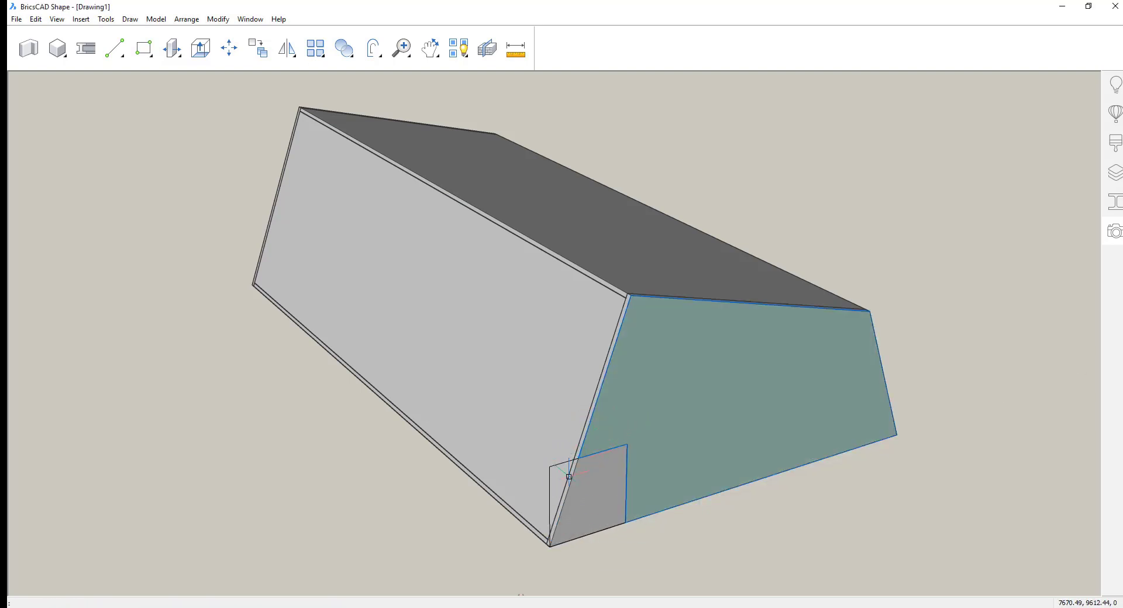
{"action": "mouse_move", "coordinate": [553, 471]}
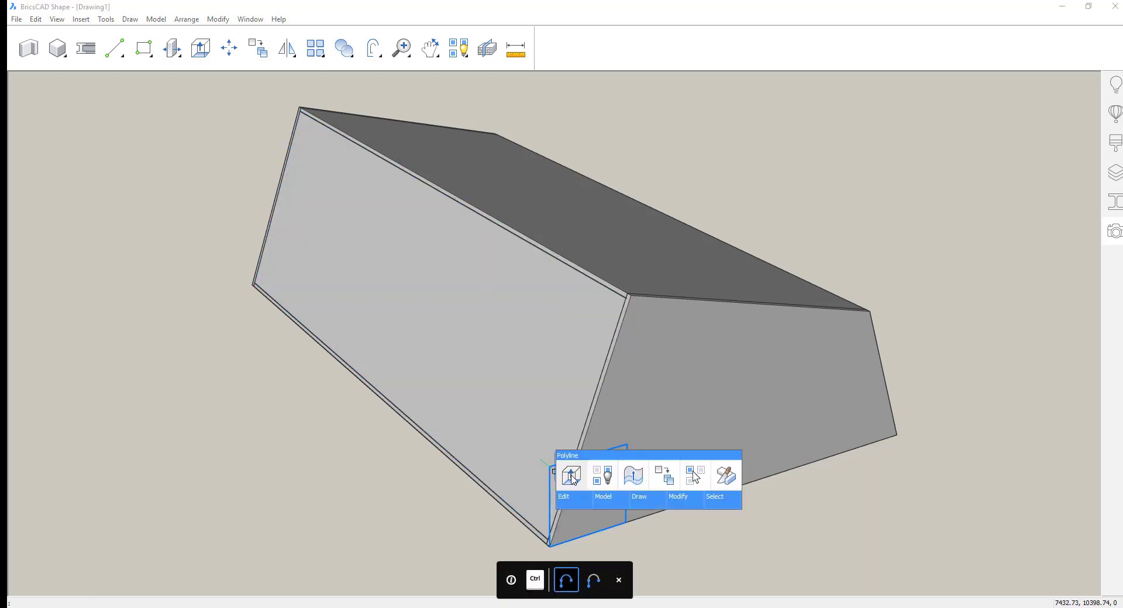
Extrude the rectangle part-way along the building as a subtraction, cutting a recess in the lower corner, and delete the leftover outline
{"action": "left_click", "coordinate": [572, 480]}
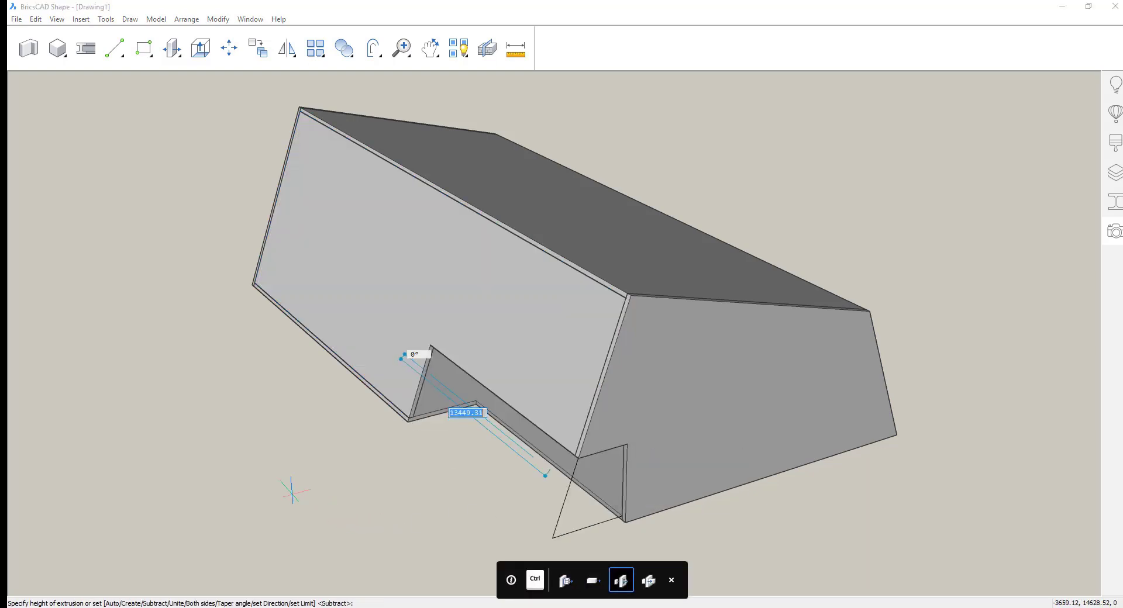
{"action": "key", "text": "Return"}
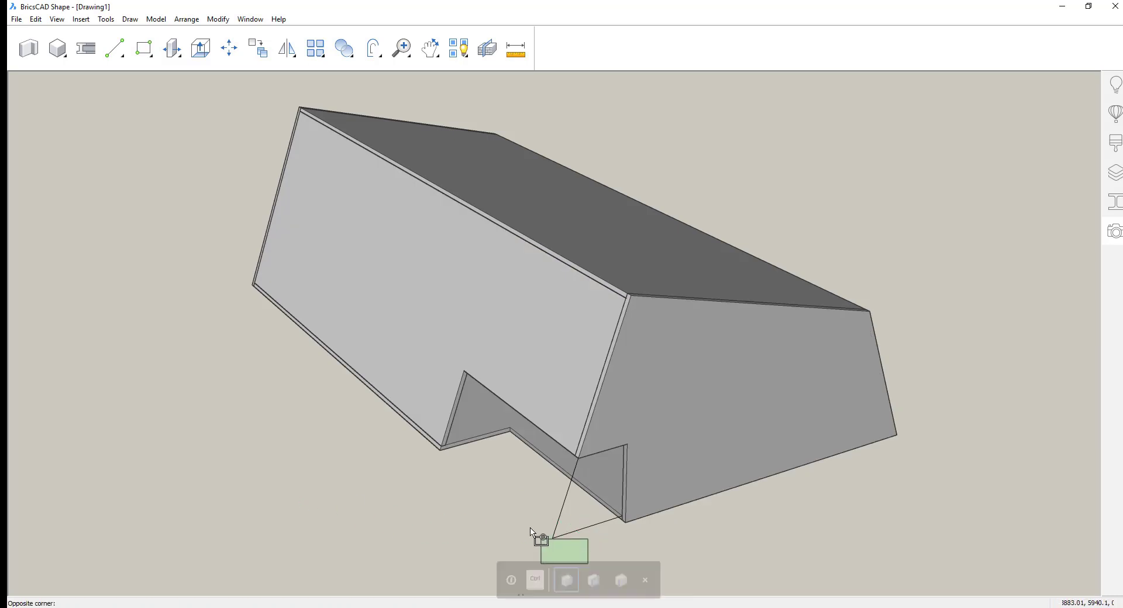
{"action": "left_click", "coordinate": [547, 537]}
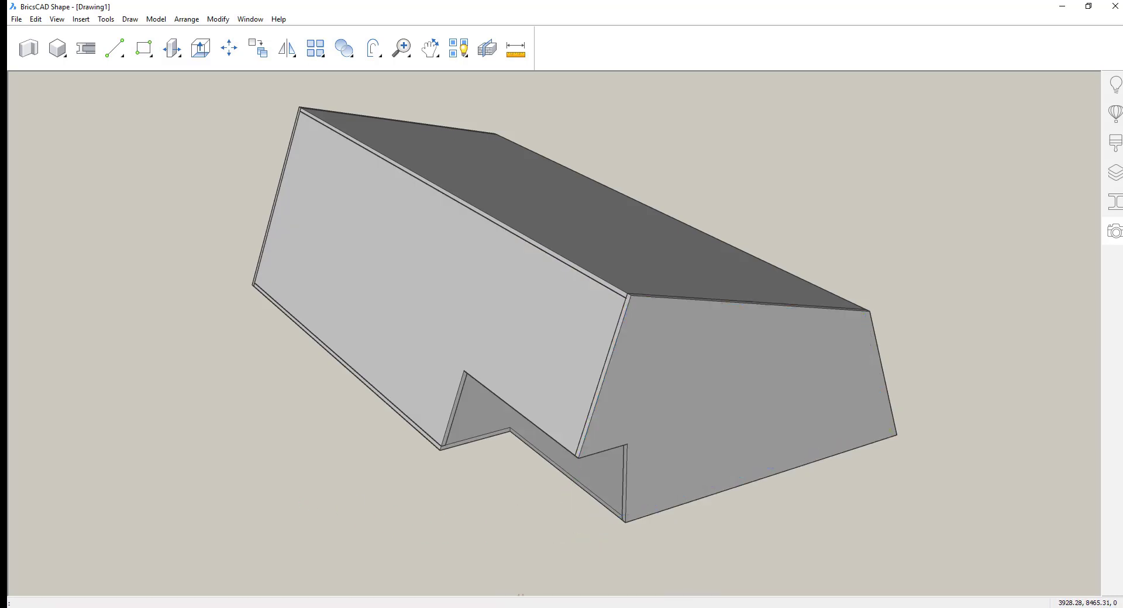
Draw an L-shaped wall along the recess's two inner floor edges, up to the overhang's height, and connect its short end to the sloped wall
{"action": "scroll", "coordinate": [550, 479], "scroll_direction": "up", "scroll_amount": 5}
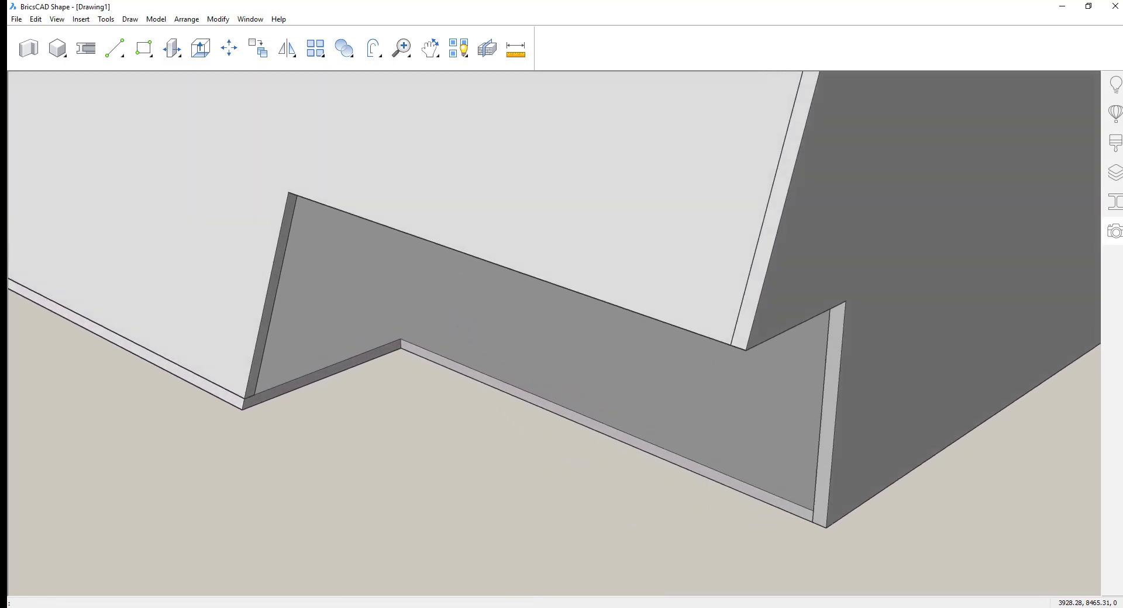
{"action": "scroll", "coordinate": [499, 464], "scroll_direction": "up", "scroll_amount": 2}
{"action": "right_click", "coordinate": [499, 465]}
{"action": "mouse_move", "coordinate": [508, 514]}
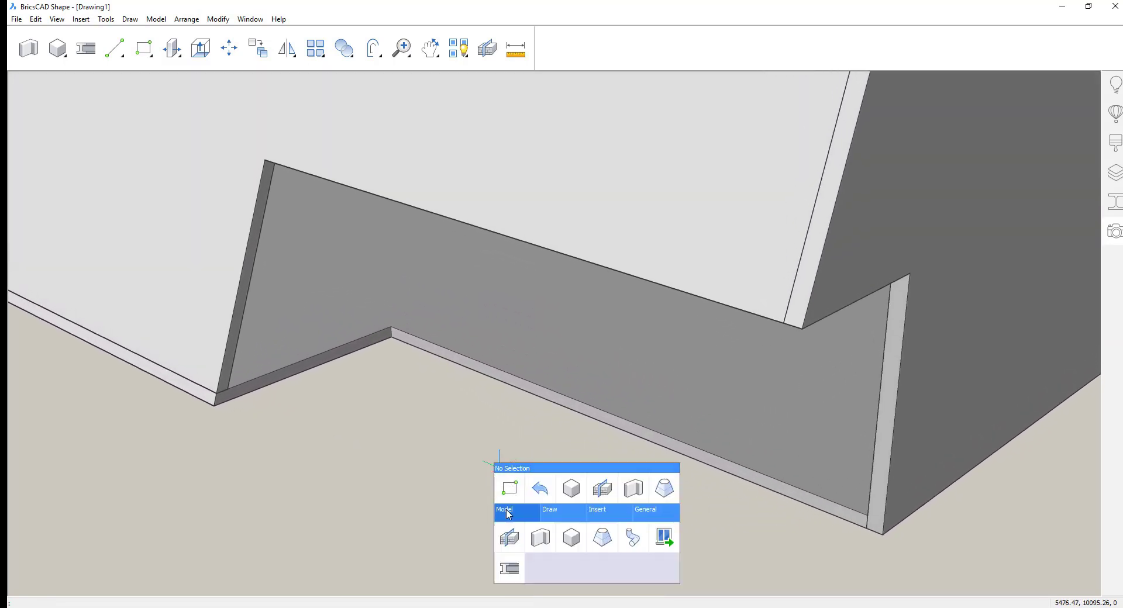
{"action": "left_click", "coordinate": [540, 537]}
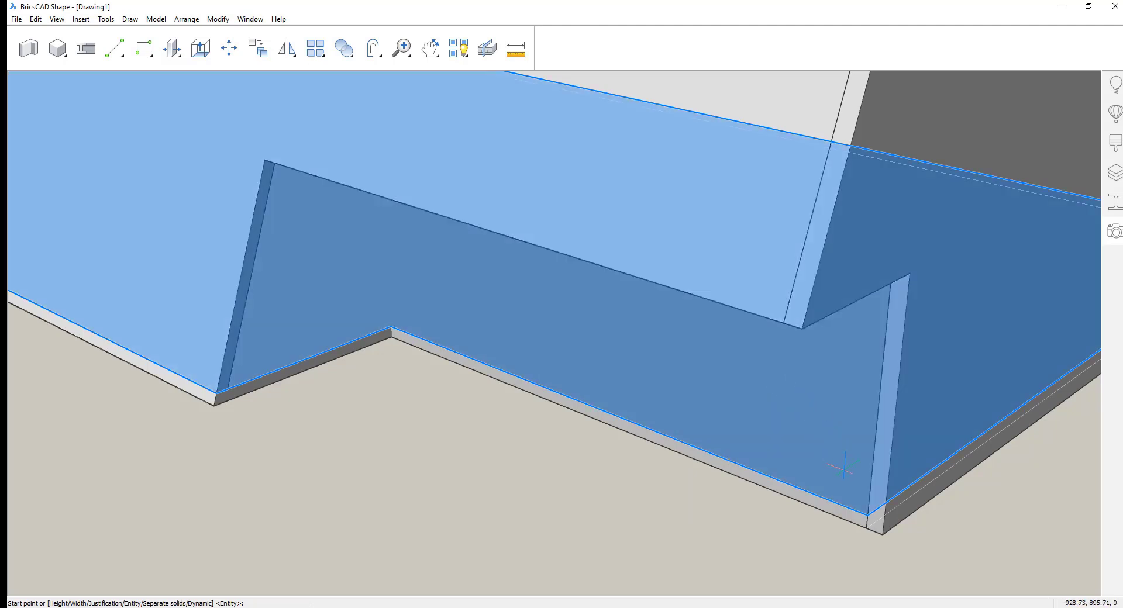
{"action": "left_click", "coordinate": [867, 516]}
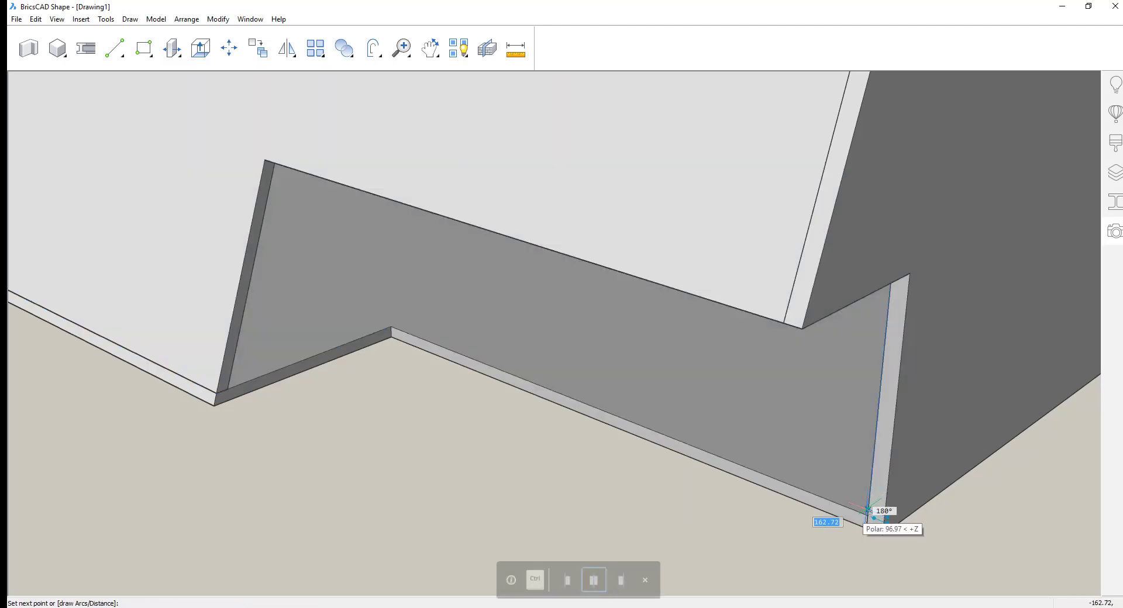
{"action": "key", "text": "ctrl"}
{"action": "key", "text": "ctrl"}
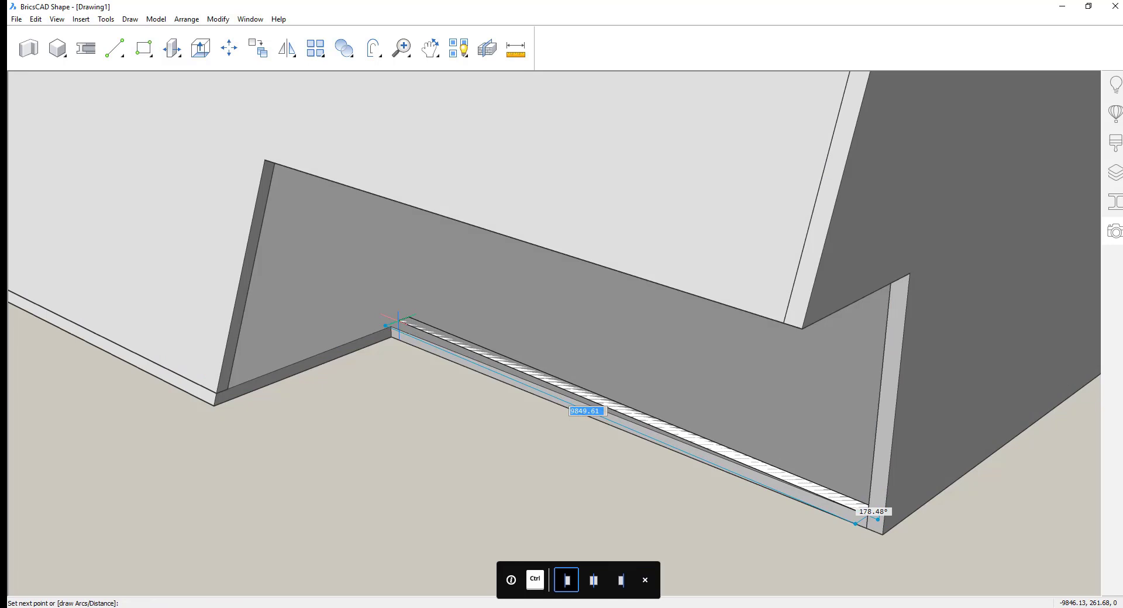
{"action": "left_click", "coordinate": [392, 321]}
{"action": "left_click", "coordinate": [332, 344]}
{"action": "key", "text": "Return"}
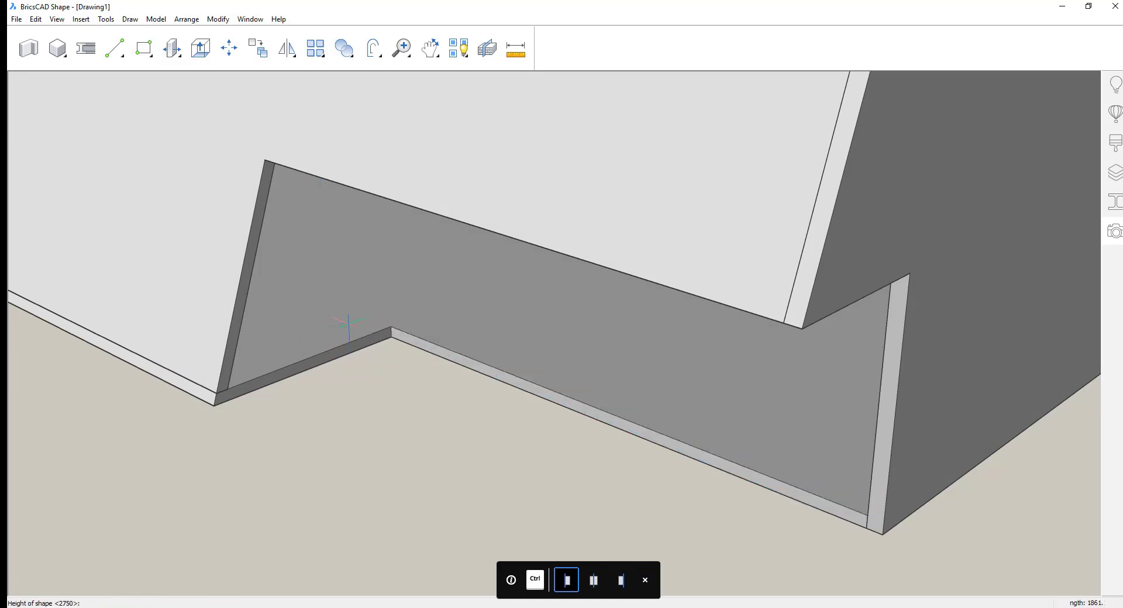
{"action": "left_click", "coordinate": [798, 326]}
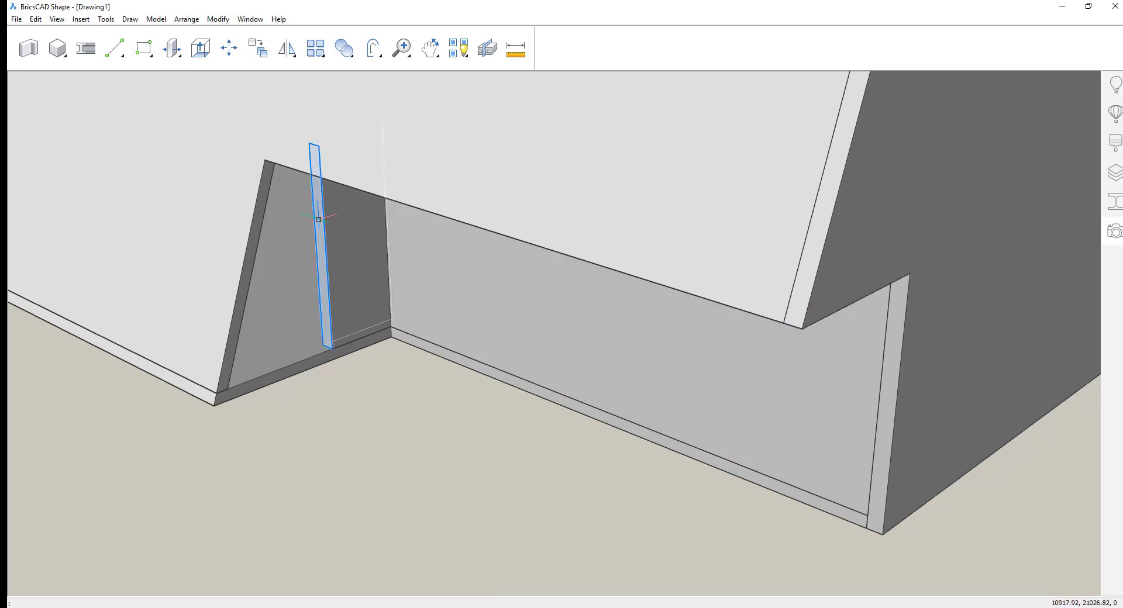
{"action": "mouse_move", "coordinate": [323, 223]}
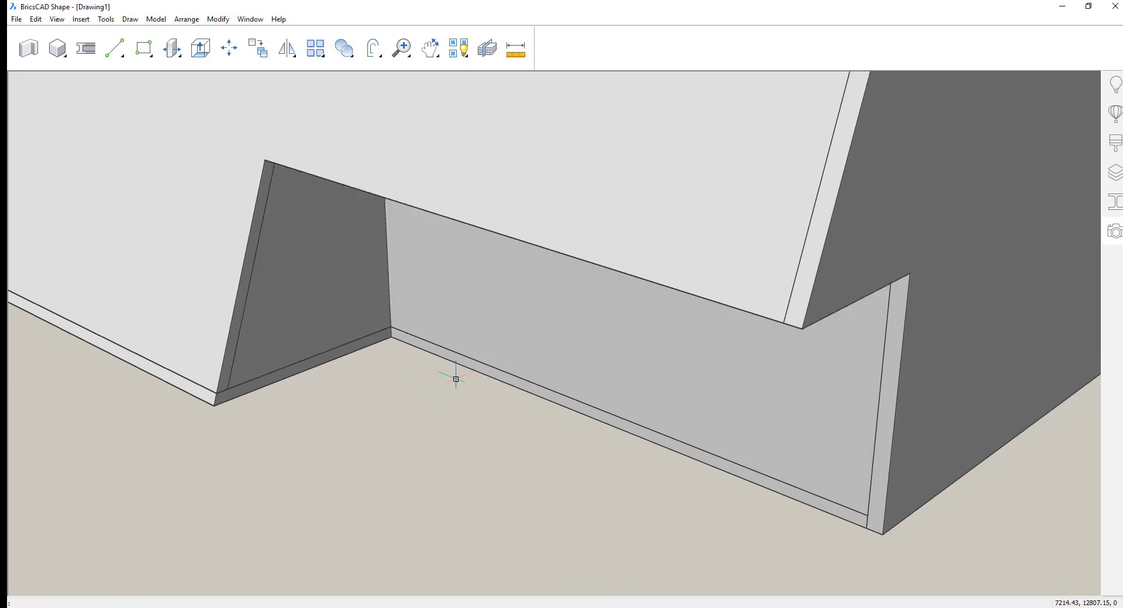
Extrude the long floor edge inside the recess outward to the floor's outer corner to form a terrace
{"action": "mouse_move", "coordinate": [474, 367]}
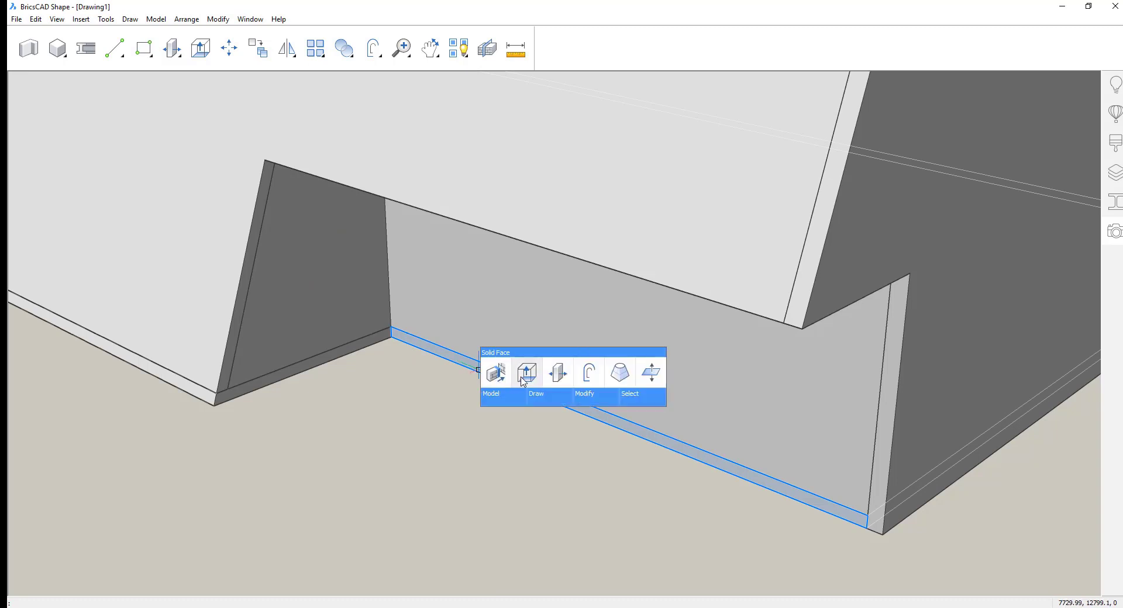
{"action": "left_click", "coordinate": [524, 380]}
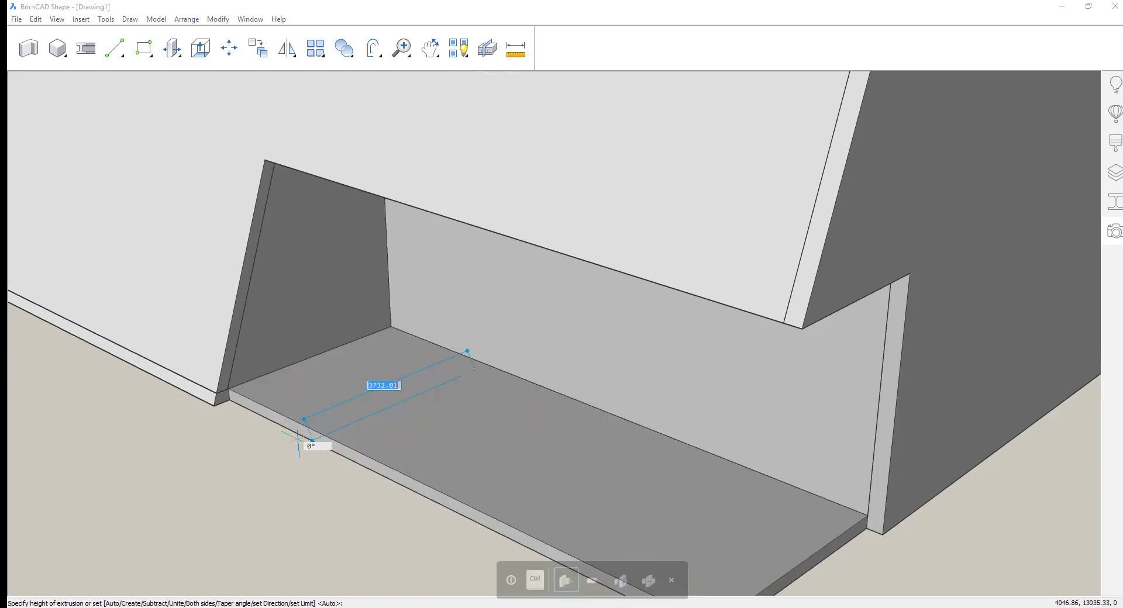
{"action": "left_click", "coordinate": [228, 403]}
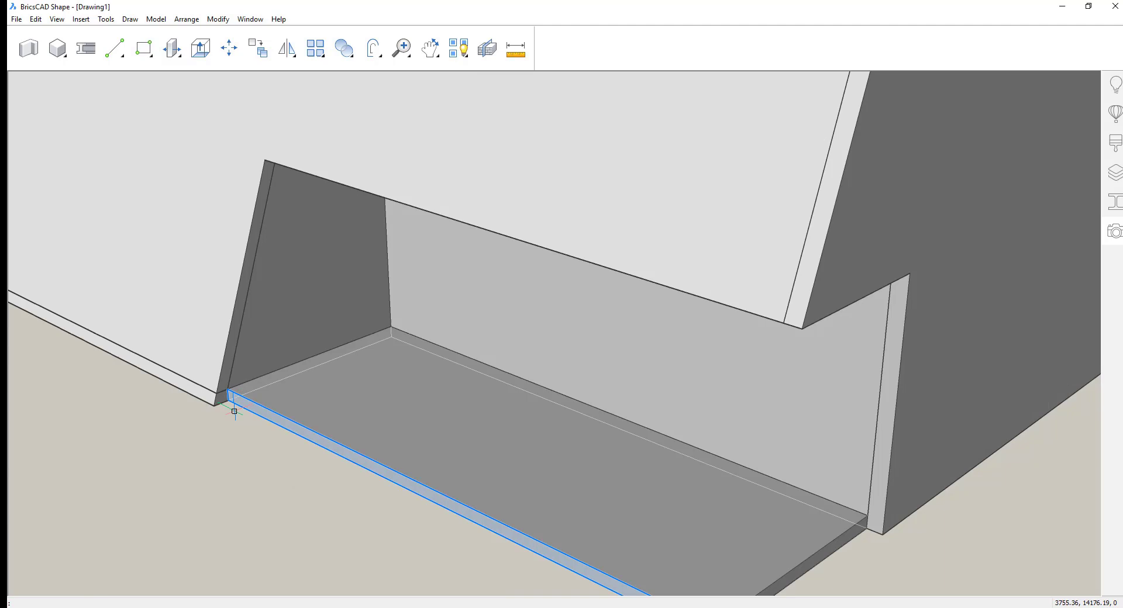
Hide the roof solid to expose the building's interior
{"action": "scroll", "coordinate": [549, 387], "scroll_direction": "down", "scroll_amount": 2}
{"action": "middle_click_drag", "start_coordinate": [549, 387], "coordinate": [591, 293], "text": "shift"}
{"action": "left_click", "coordinate": [591, 293]}
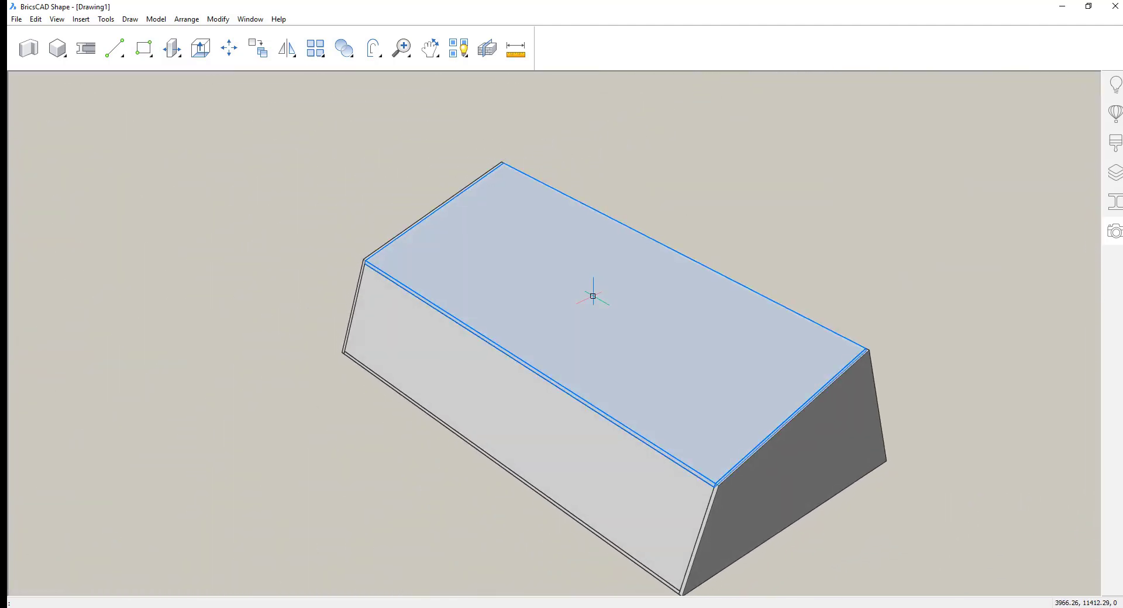
{"action": "mouse_move", "coordinate": [614, 307]}
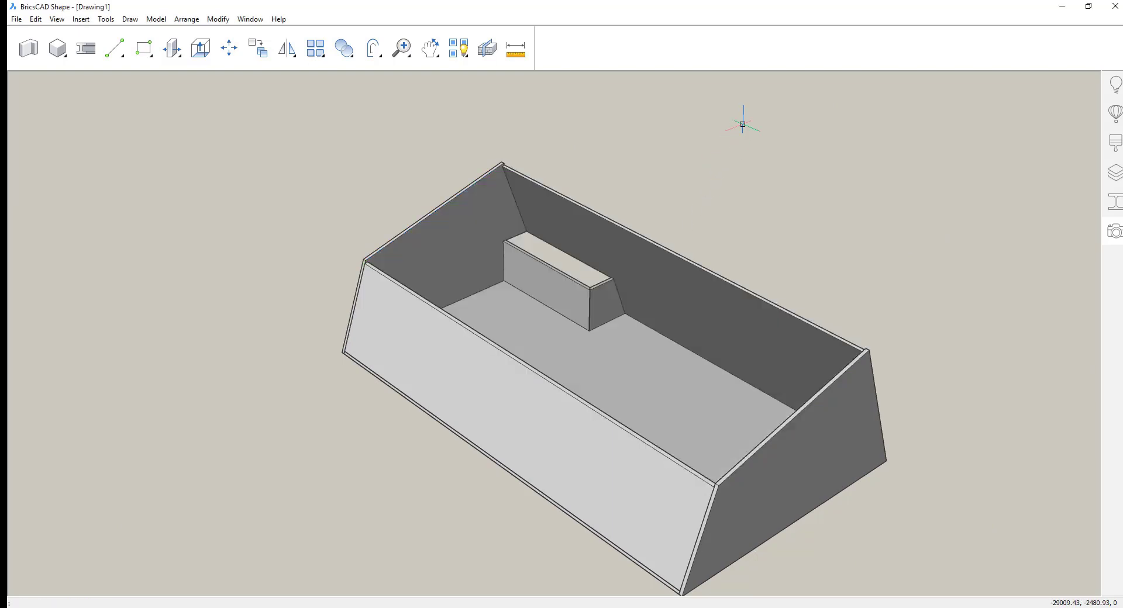
Join the two recess walls at their shared corner with an L-connection, accepting the first connection type
{"action": "scroll", "coordinate": [514, 120], "scroll_direction": "up", "scroll_amount": 5}
{"action": "scroll", "coordinate": [589, 252], "scroll_direction": "up", "scroll_amount": 5}
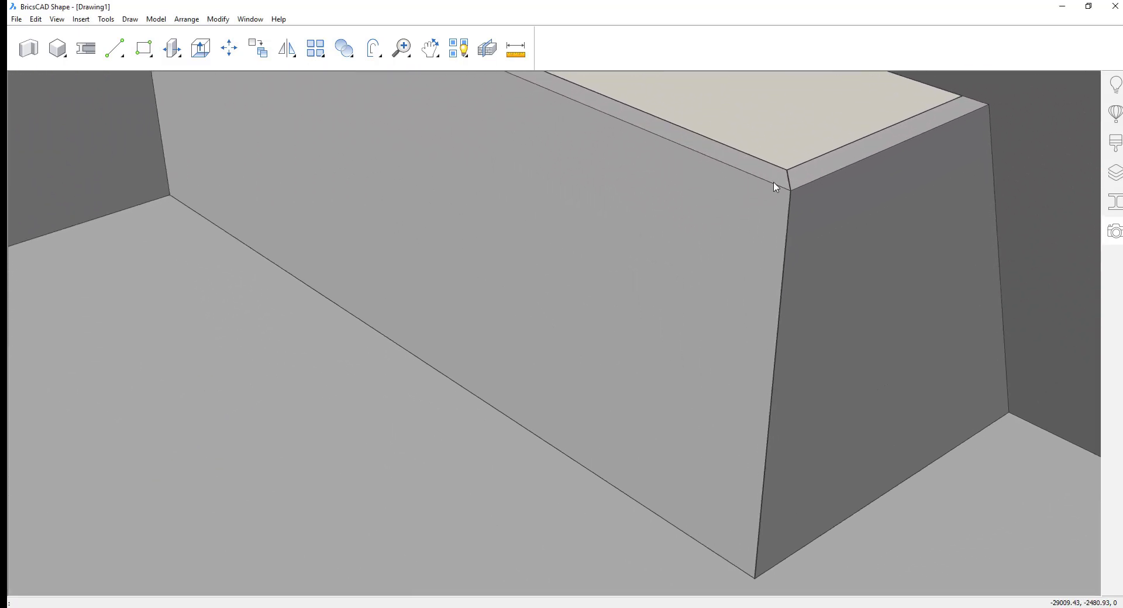
{"action": "left_click", "coordinate": [776, 154]}
{"action": "scroll", "coordinate": [722, 193], "scroll_direction": "down", "scroll_amount": 4}
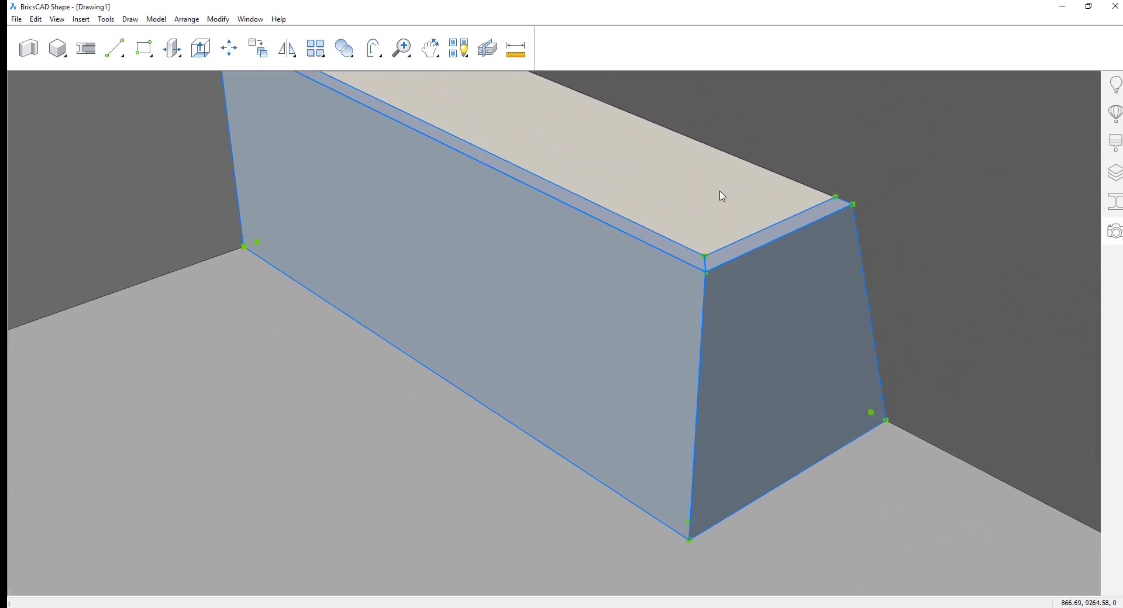
{"action": "mouse_move", "coordinate": [654, 224]}
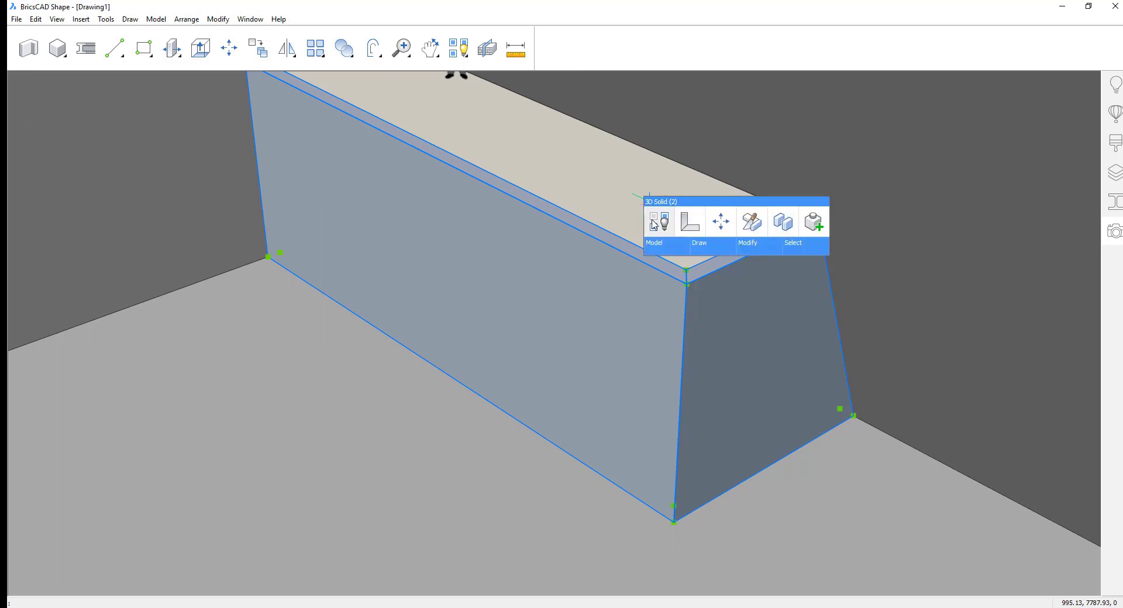
{"action": "left_click", "coordinate": [690, 224]}
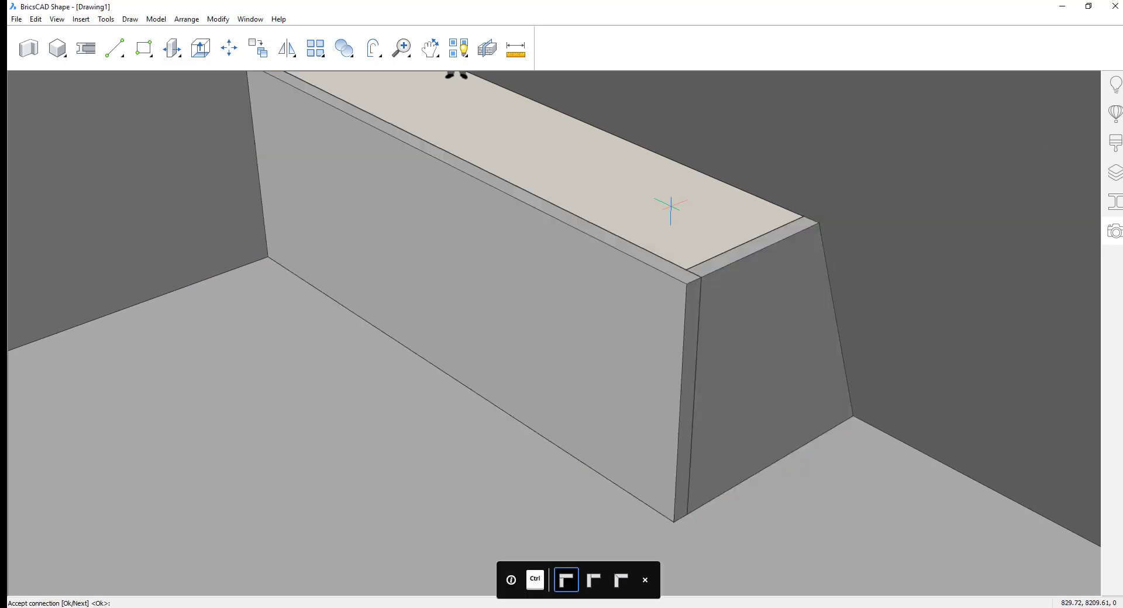
{"action": "key", "text": "Return"}
Extrude the top face of the long recess wall upward by 300 mm to start the upper floor slab
{"action": "mouse_move", "coordinate": [661, 266]}
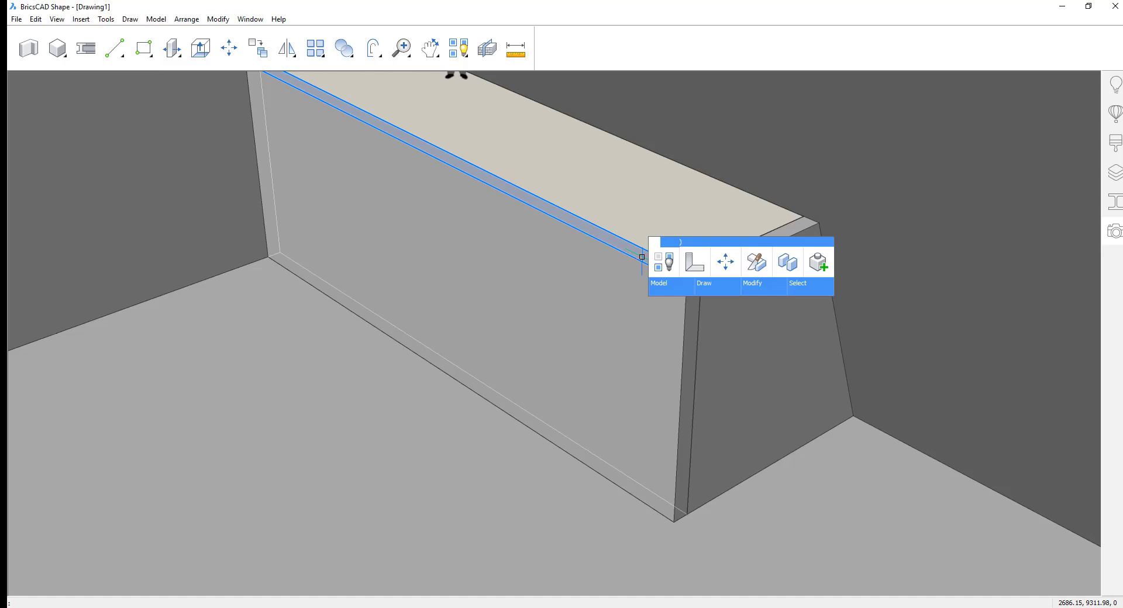
{"action": "left_click", "coordinate": [663, 263]}
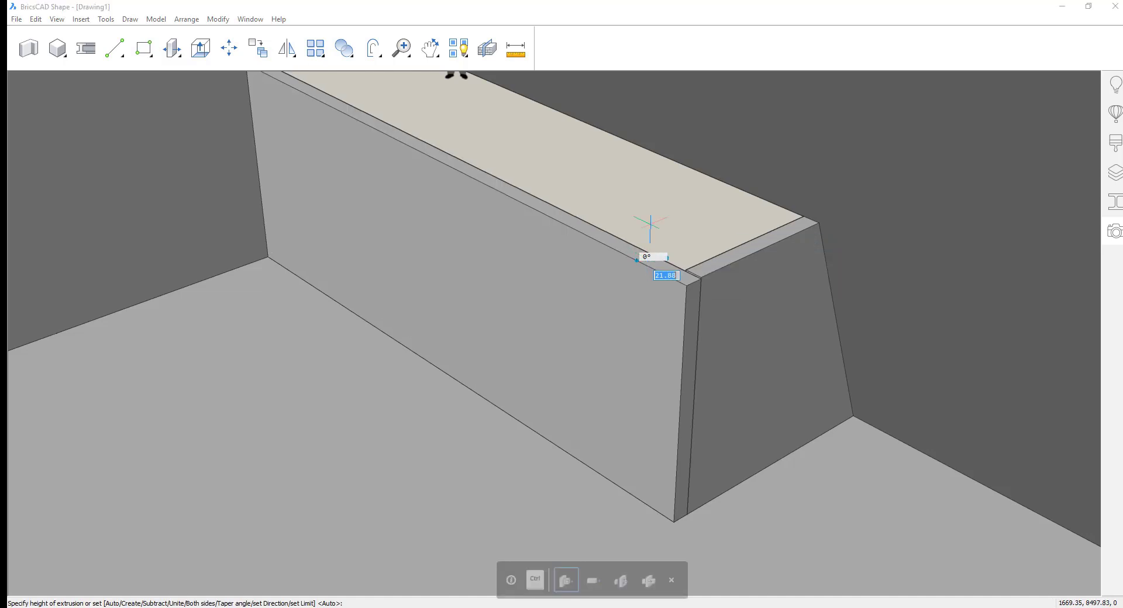
{"action": "type", "text": "300"}
{"action": "key", "text": "Return"}
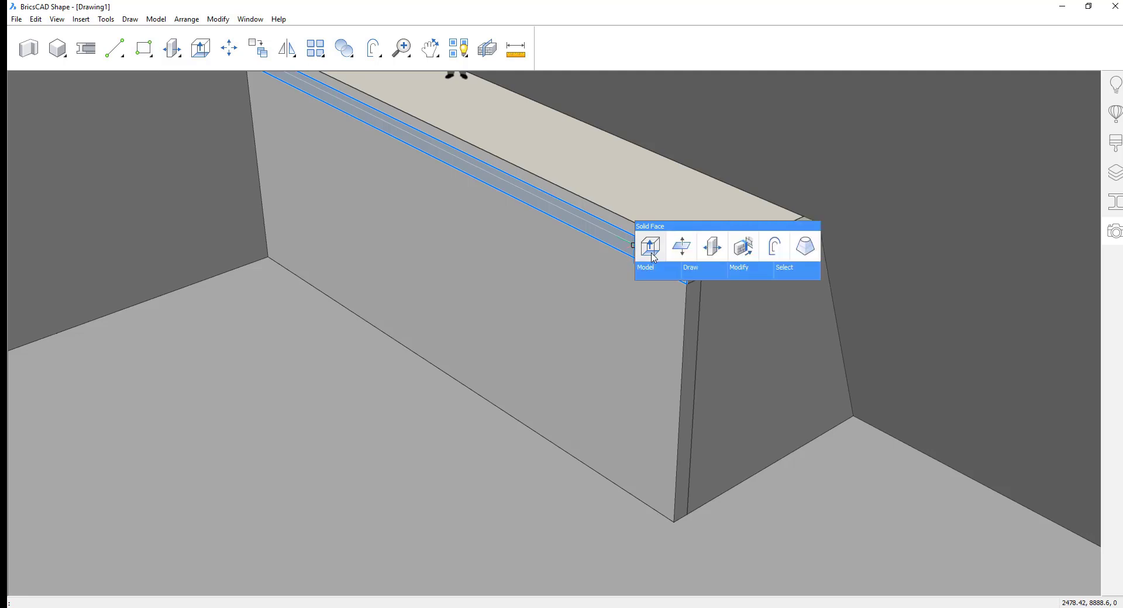
Pull the slab strip's inner side face out over the interior and connect it to the opposite sloped wall
{"action": "left_click", "coordinate": [679, 250]}
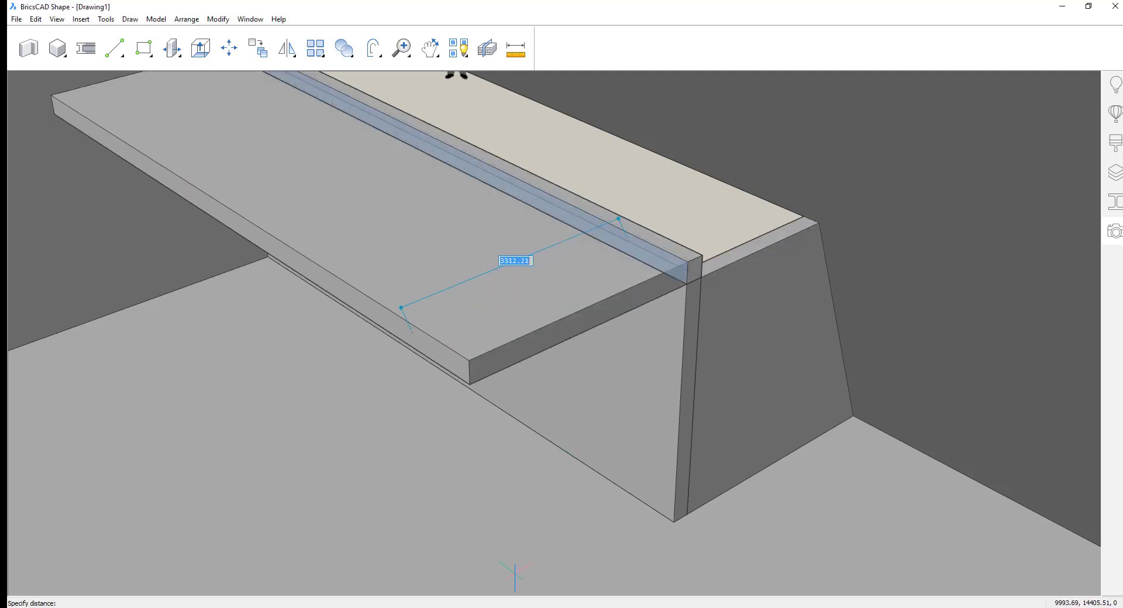
{"action": "left_click", "coordinate": [514, 574]}
{"action": "mouse_move", "coordinate": [464, 366]}
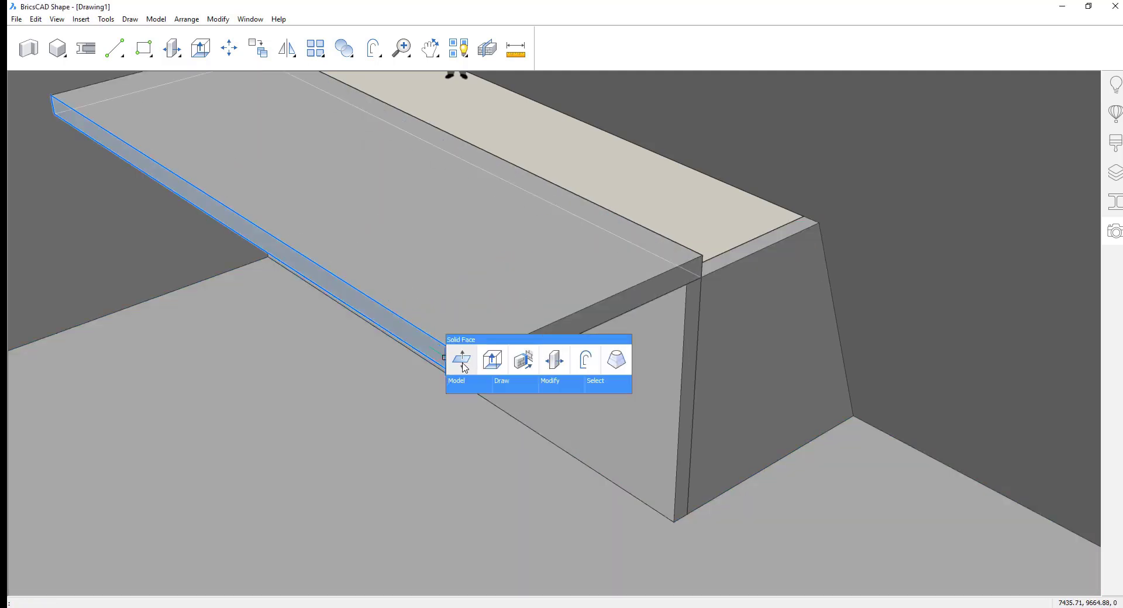
{"action": "left_click", "coordinate": [517, 362]}
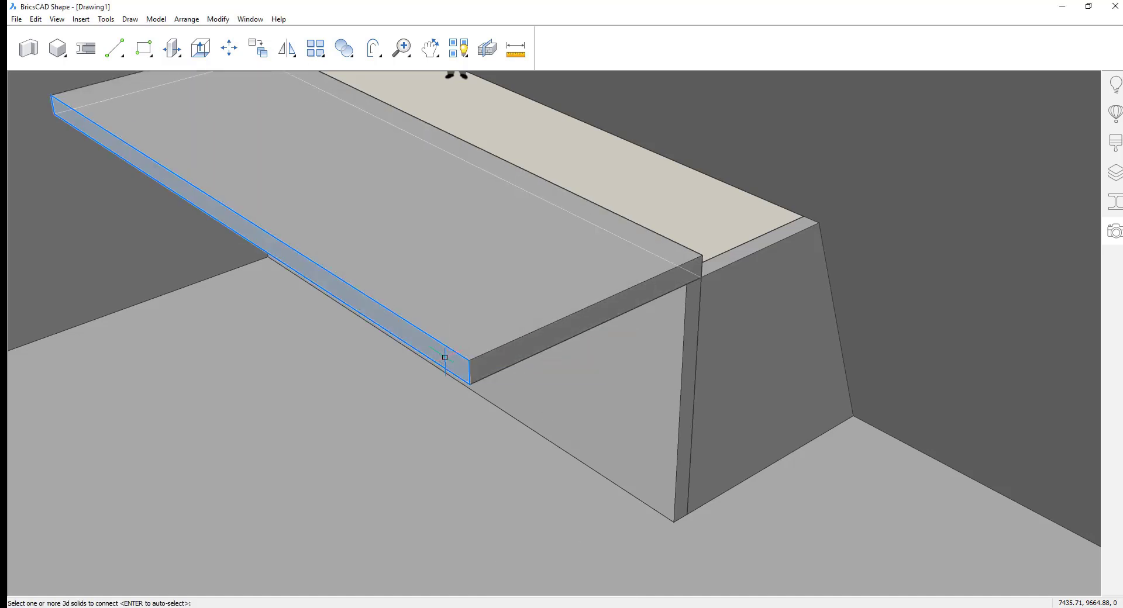
{"action": "key", "text": "Return"}
Extend the upper slab's free end to the end wall and its remaining long side to the sloped wall above the recess
{"action": "scroll", "coordinate": [661, 436], "scroll_direction": "down", "scroll_amount": 3}
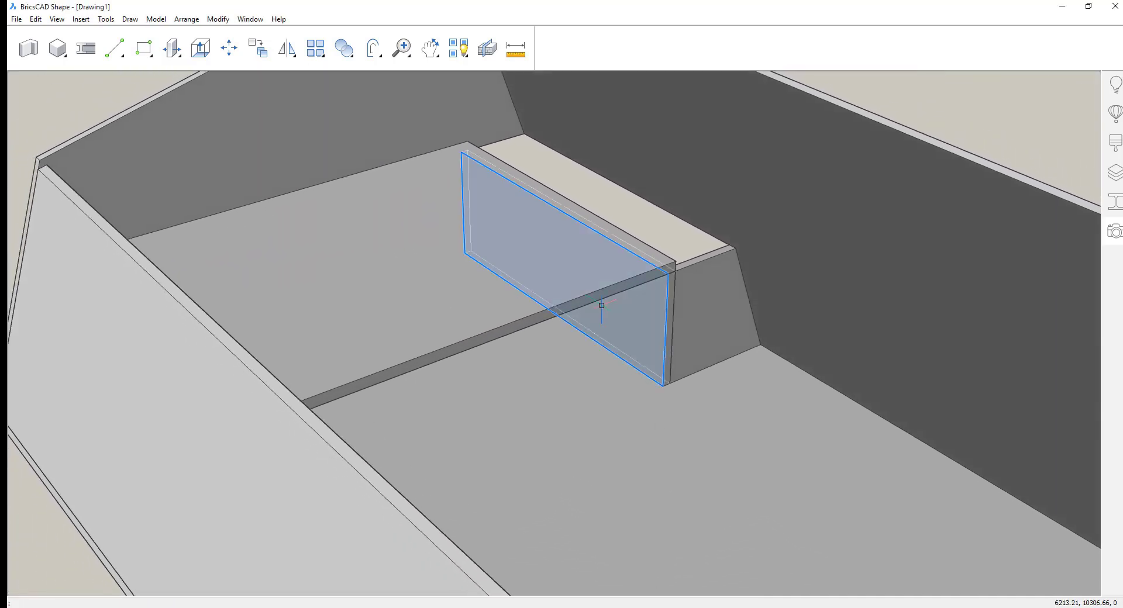
{"action": "mouse_move", "coordinate": [607, 296]}
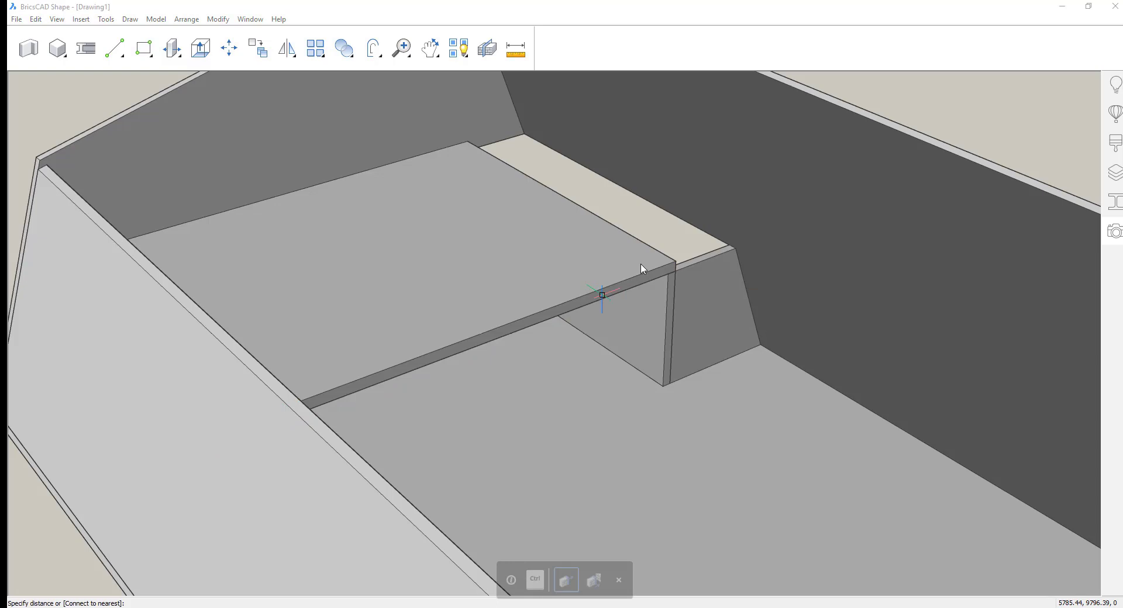
{"action": "mouse_move", "coordinate": [645, 253]}
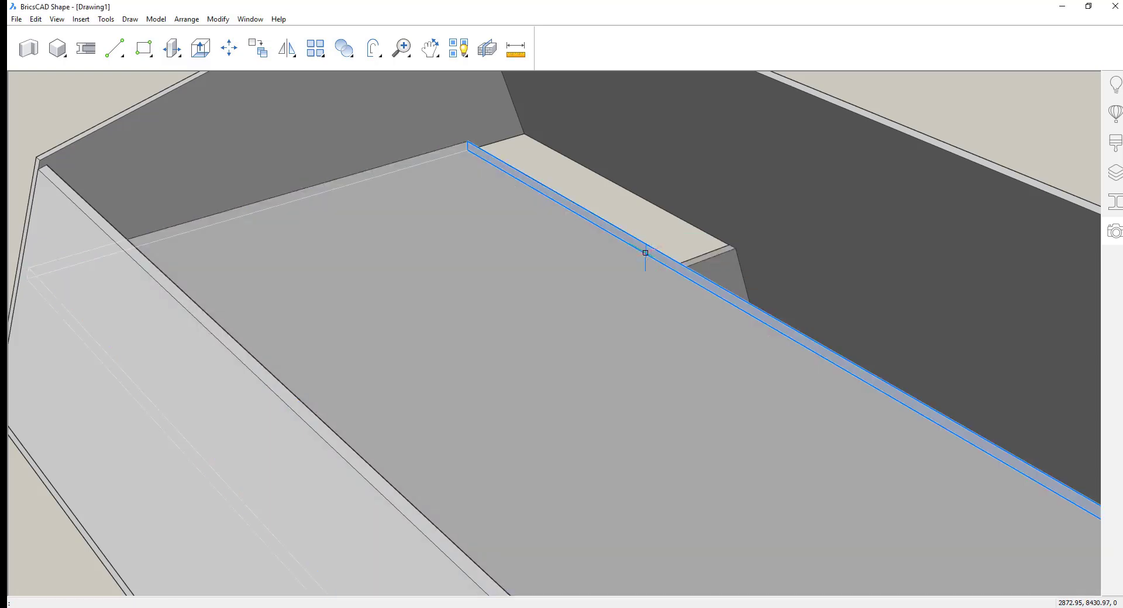
{"action": "left_click", "coordinate": [661, 265]}
{"action": "key", "text": "Return"}
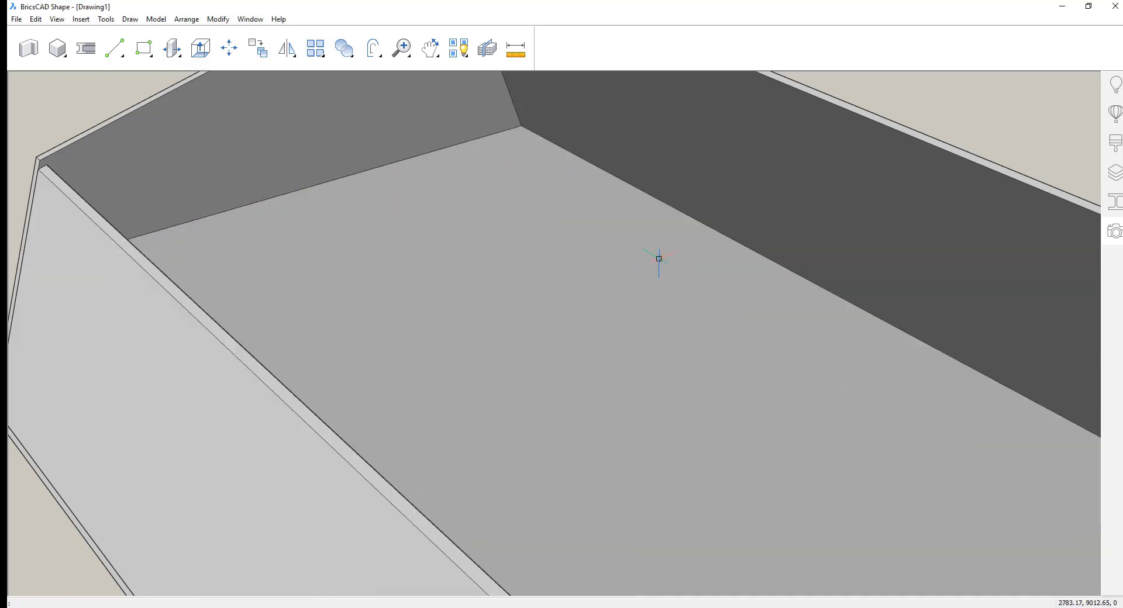
Show the hidden roof again and hide the near end wall to open up a sectional view of both storeys
{"action": "scroll", "coordinate": [659, 259], "scroll_direction": "down", "scroll_amount": 3}
{"action": "middle_click_drag", "start_coordinate": [659, 259], "coordinate": [895, 258], "text": "shift"}
{"action": "middle_click_drag", "start_coordinate": [579, 380], "coordinate": [717, 434], "text": "shift"}
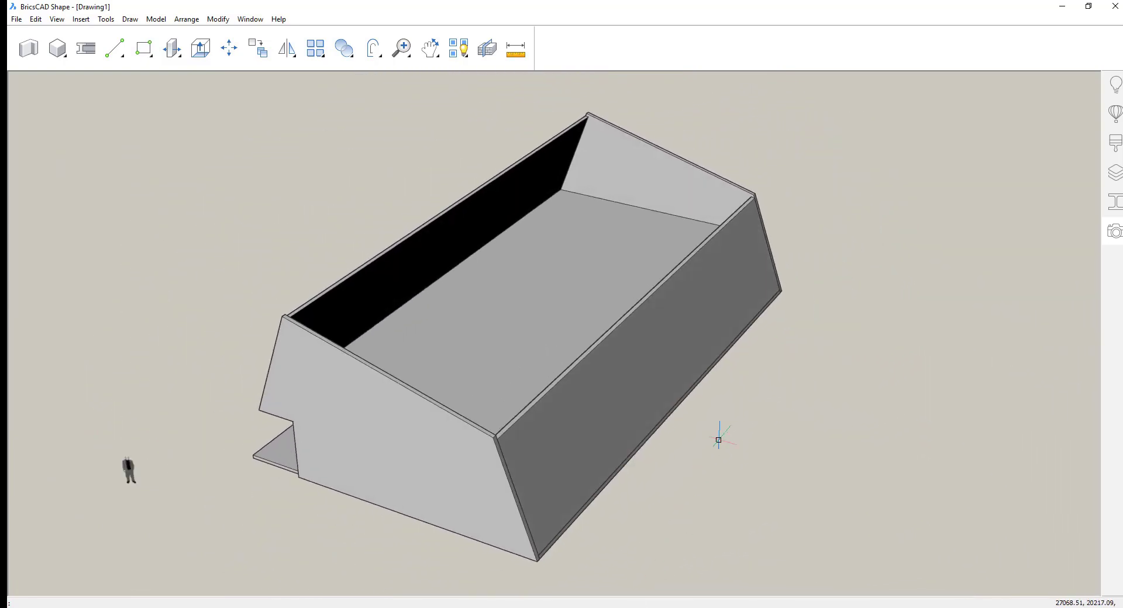
{"action": "right_click", "coordinate": [765, 379]}
{"action": "mouse_move", "coordinate": [907, 429]}
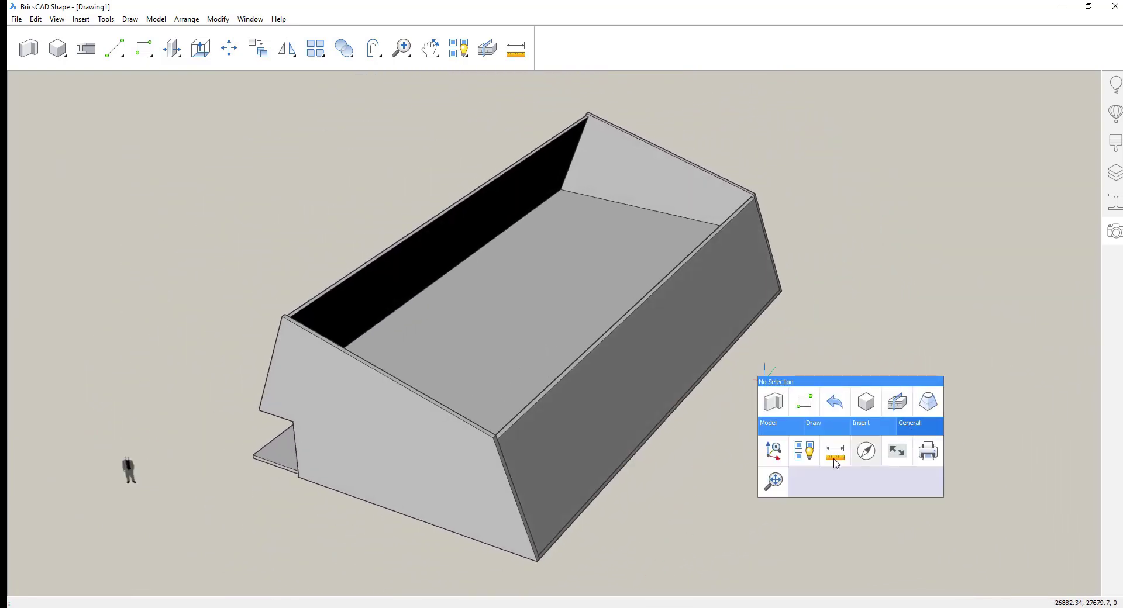
{"action": "left_click", "coordinate": [810, 462]}
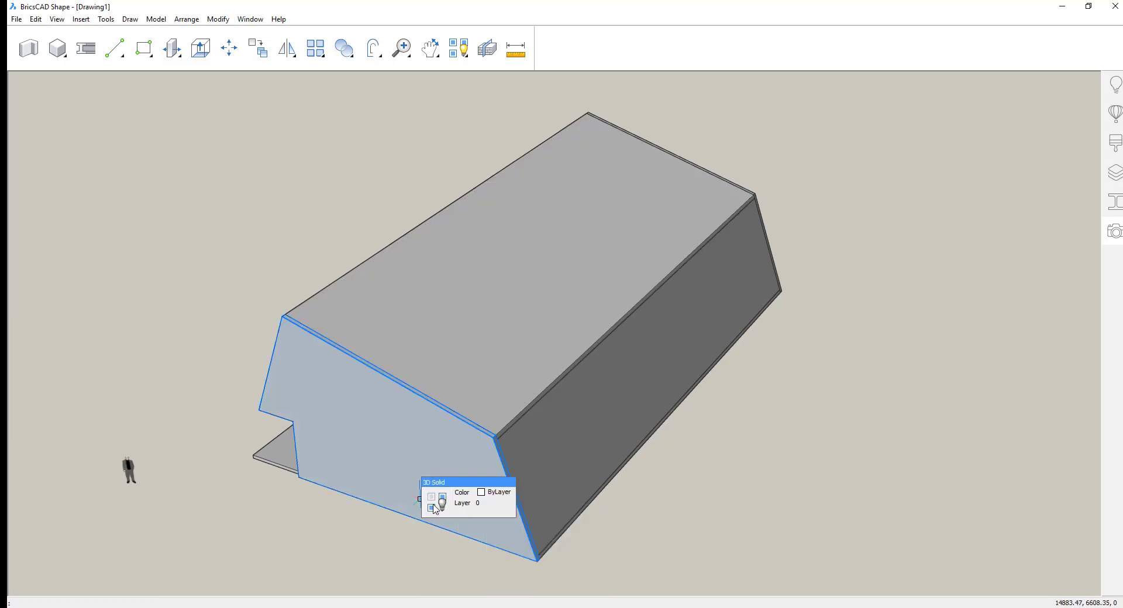
{"action": "left_click", "coordinate": [436, 509]}
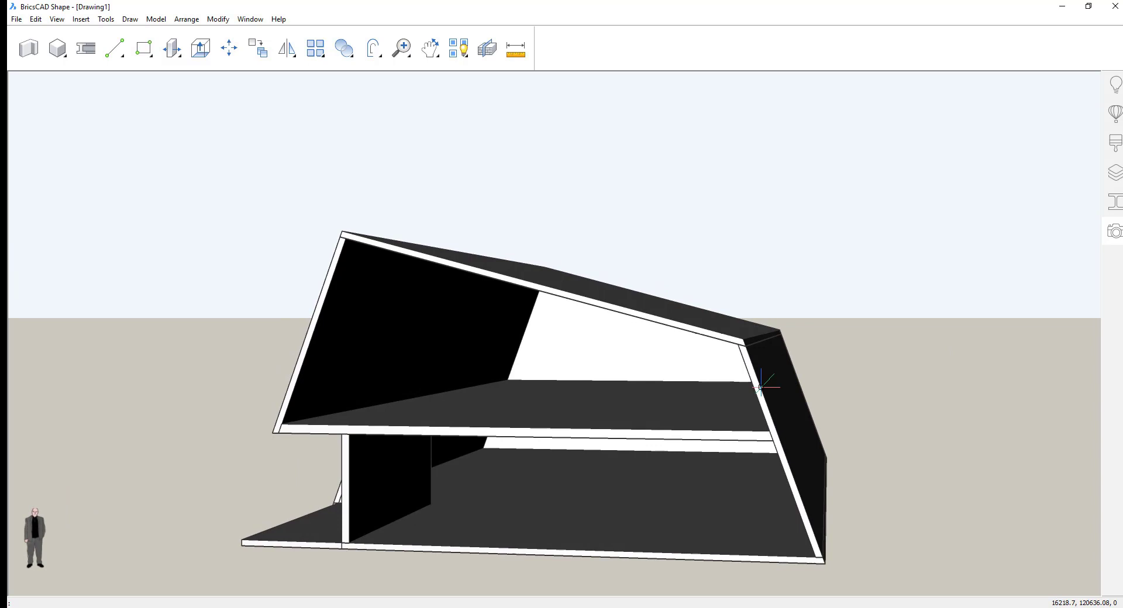
Copy the far end wall 10000 mm inward to form an interior partition across the upper storey
{"action": "left_click", "coordinate": [655, 358]}
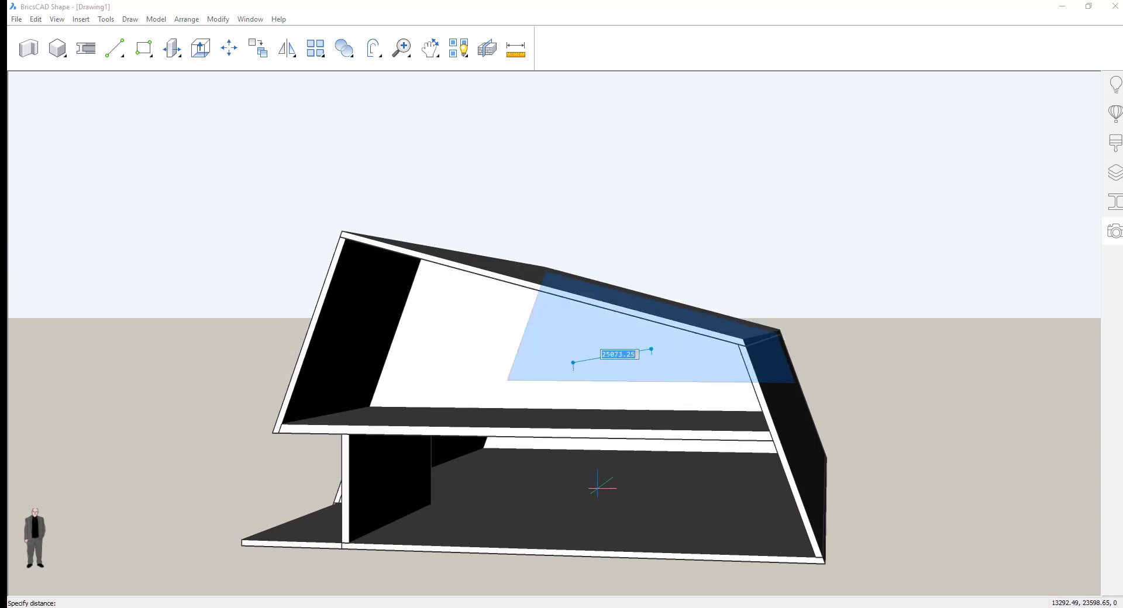
{"action": "type", "text": "10000"}
{"action": "key", "text": "Return"}
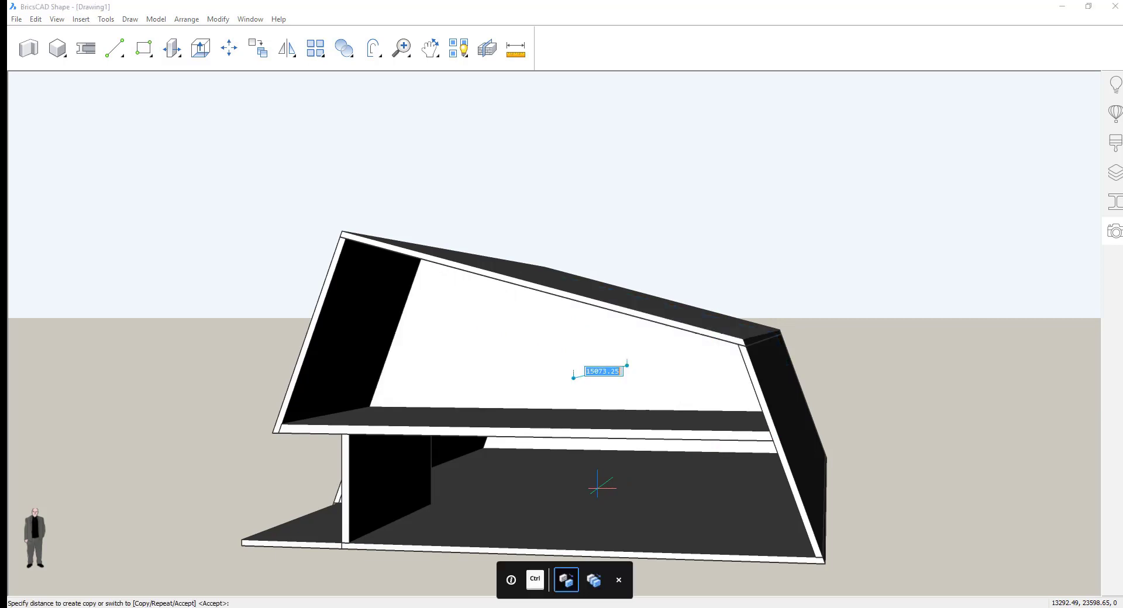
{"action": "key", "text": "Return"}
Delete the roof slab from the building
{"action": "middle_click_drag", "start_coordinate": [597, 488], "coordinate": [607, 429], "text": "shift"}
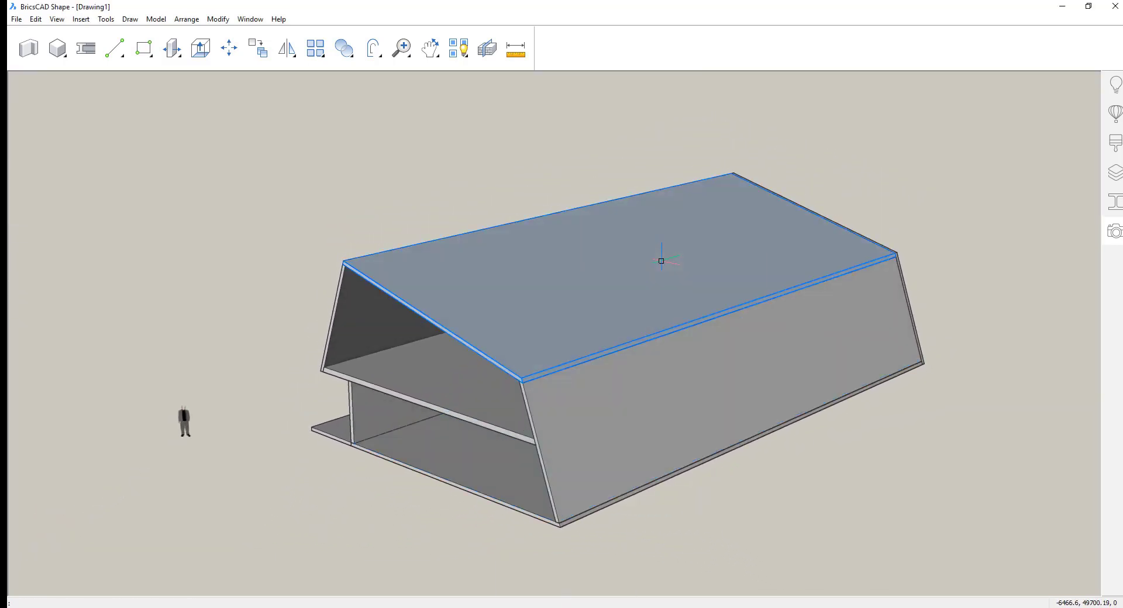
{"action": "left_click", "coordinate": [729, 218]}
{"action": "key", "text": "Delete"}
{"action": "scroll", "coordinate": [848, 133], "scroll_direction": "up", "scroll_amount": 5}
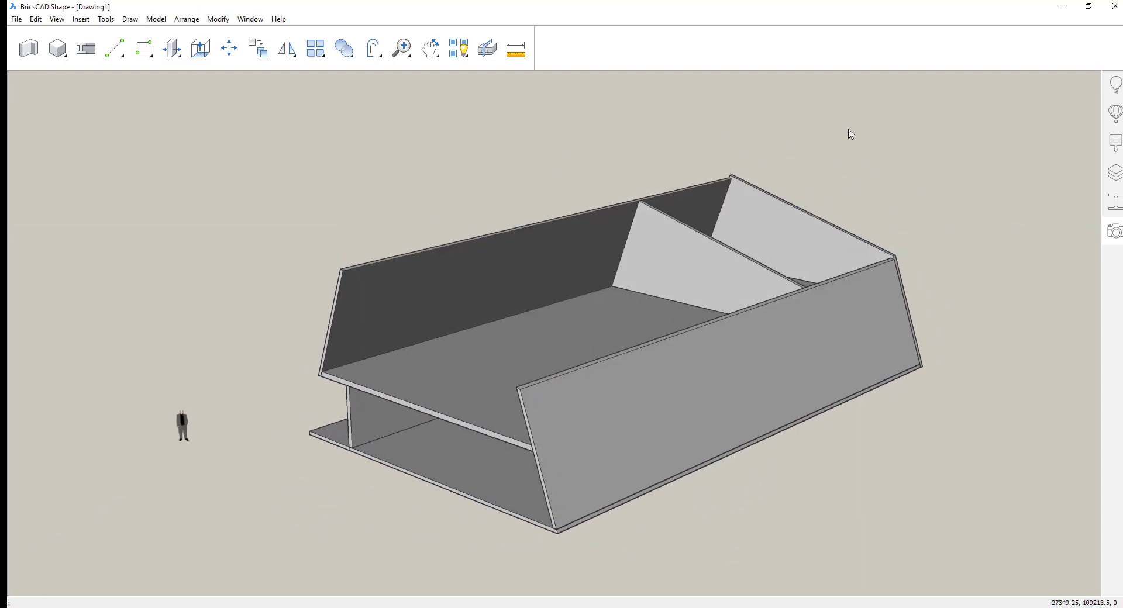
Cut away the portion of the outward-leaning long wall between the partition and the far end wall
{"action": "middle_click_drag", "start_coordinate": [849, 128], "coordinate": [807, 149], "text": "shift"}
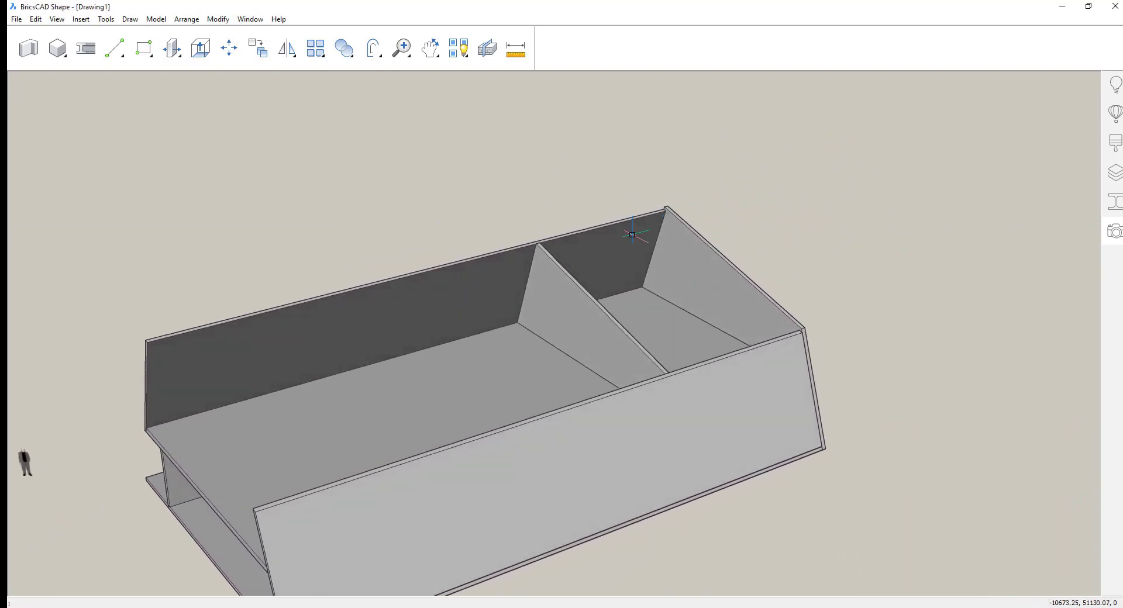
{"action": "mouse_move", "coordinate": [633, 239]}
{"action": "left_click", "coordinate": [676, 237]}
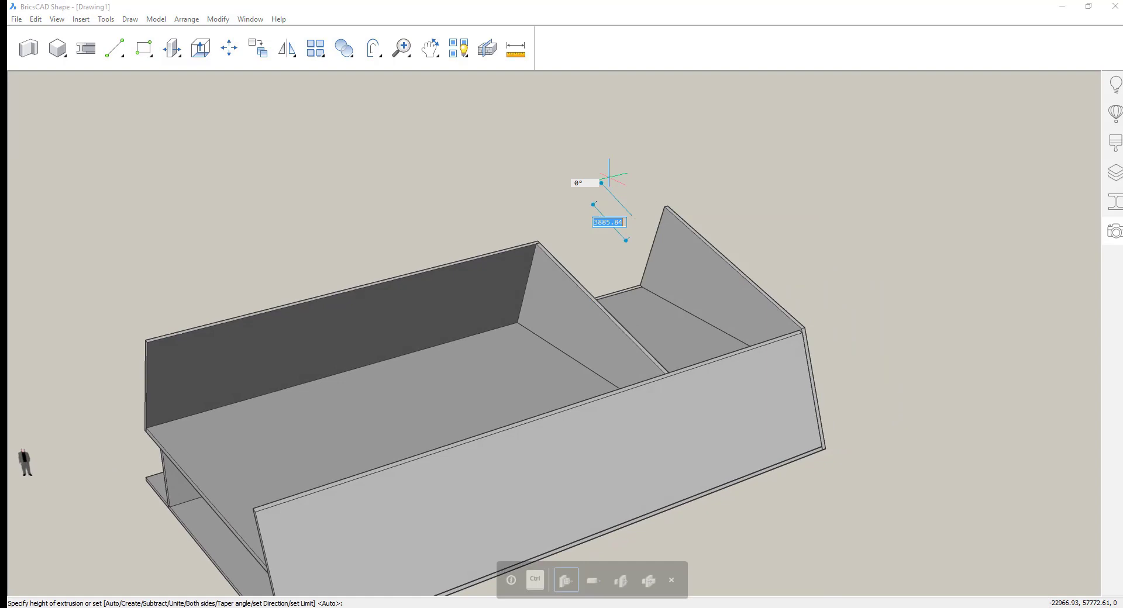
{"action": "left_click", "coordinate": [608, 178]}
{"action": "middle_click_drag", "start_coordinate": [609, 178], "coordinate": [556, 166], "text": "shift"}
Offset the perimeter of the far end wall's outer face outward by 400 mm as an outline
{"action": "middle_click_drag", "start_coordinate": [848, 234], "coordinate": [714, 233], "text": "shift"}
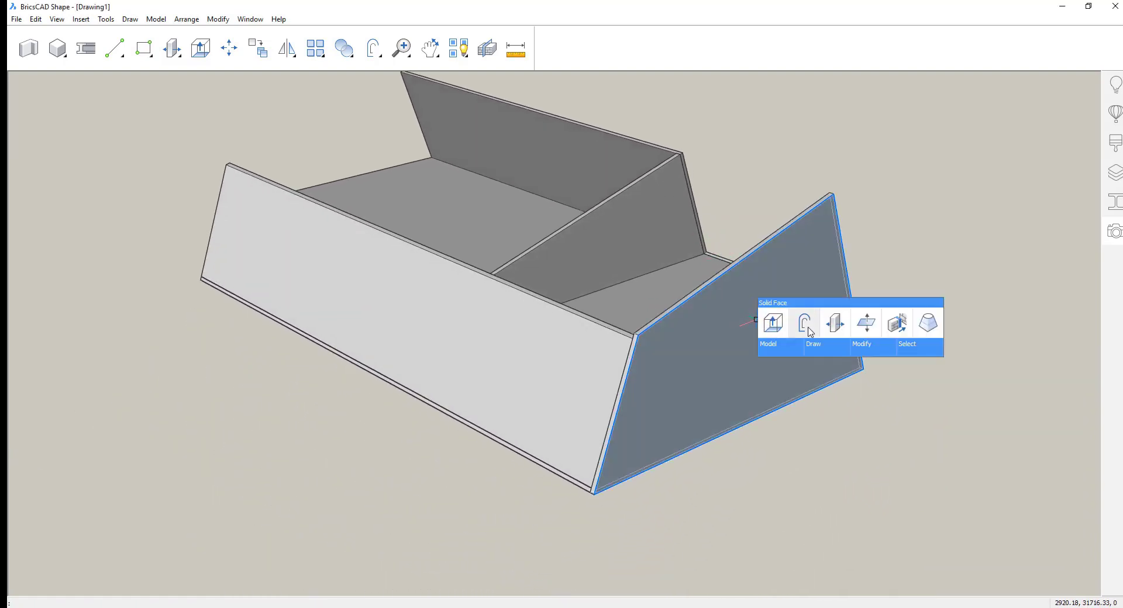
{"action": "left_click", "coordinate": [772, 323]}
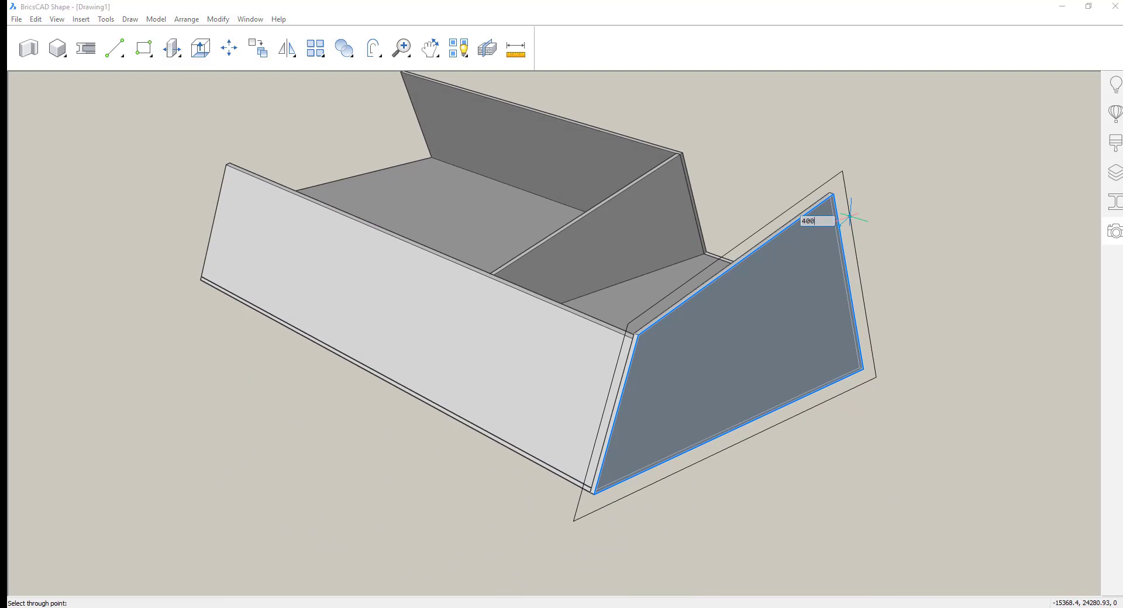
{"action": "key", "text": "Return"}
{"action": "scroll", "coordinate": [853, 218], "scroll_direction": "down", "scroll_amount": 2}
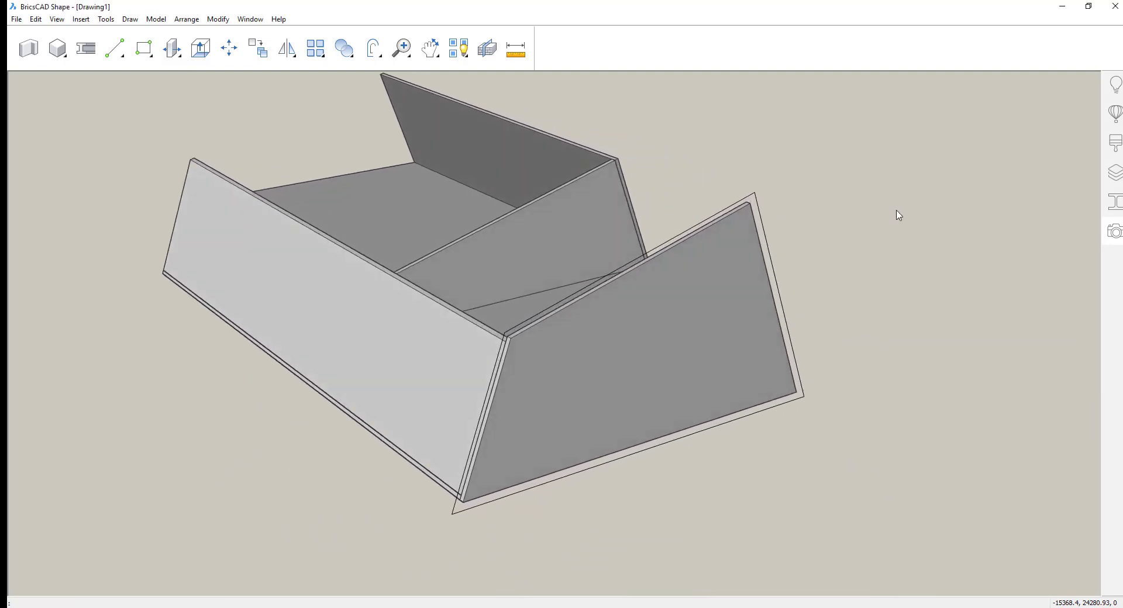
Extrude the offset outline into a surface and thicken it into a solid frame around the end wall
{"action": "scroll", "coordinate": [899, 215], "scroll_direction": "up", "scroll_amount": 5}
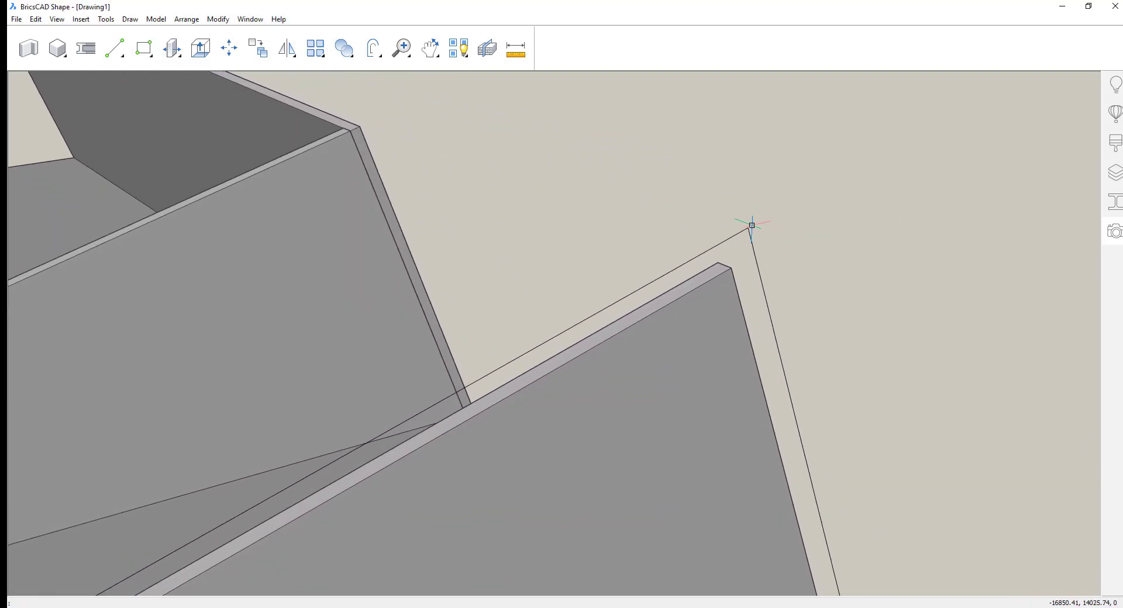
{"action": "left_click", "coordinate": [740, 235]}
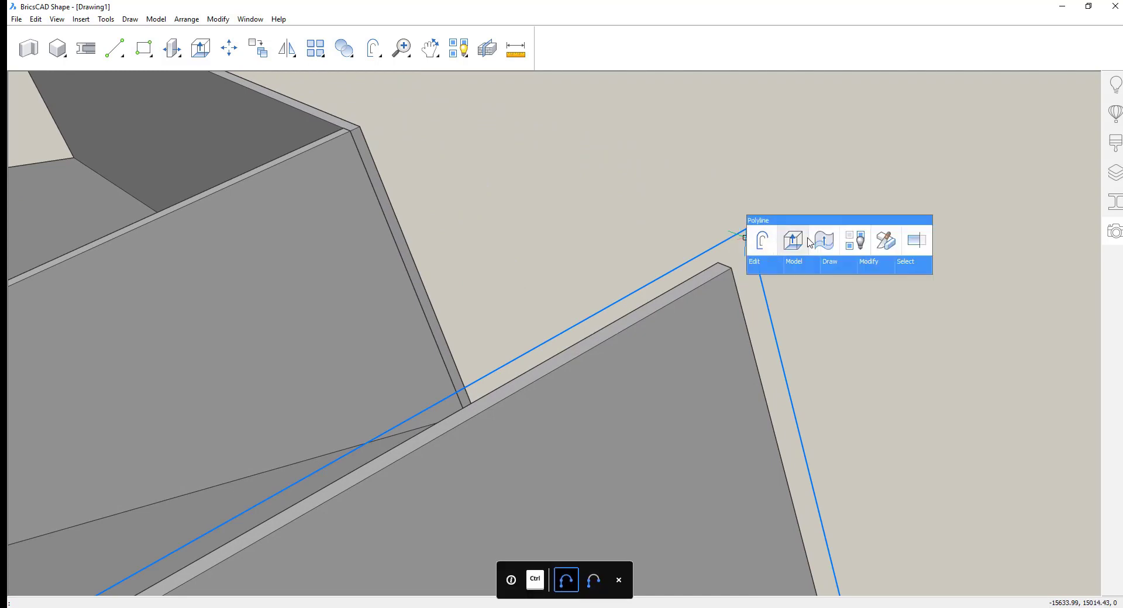
{"action": "left_click", "coordinate": [763, 252]}
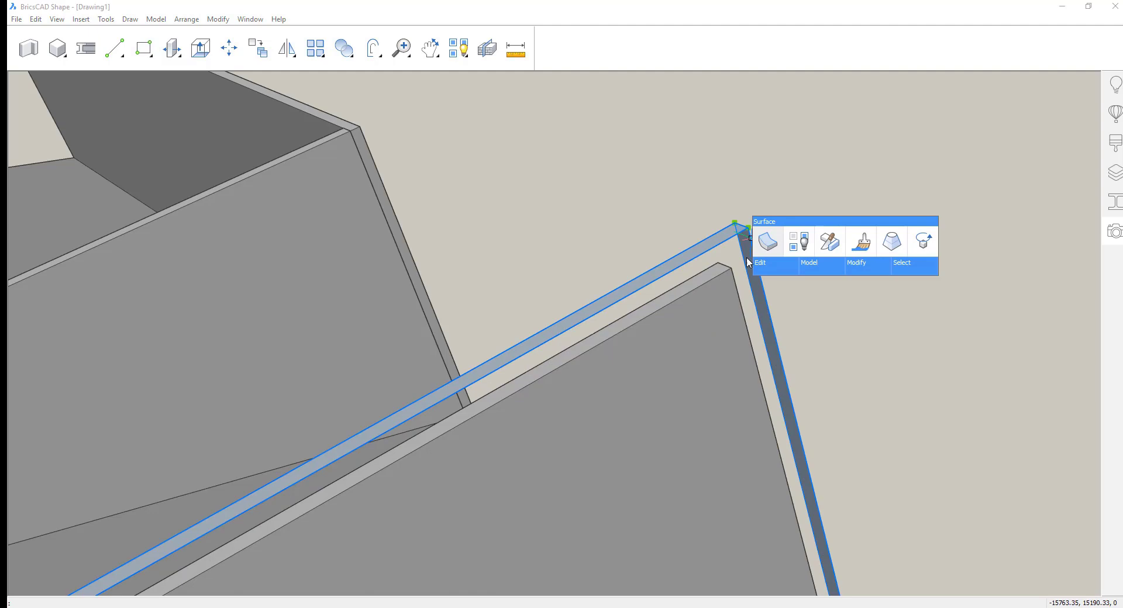
{"action": "left_click", "coordinate": [764, 242]}
{"action": "left_click", "coordinate": [732, 268]}
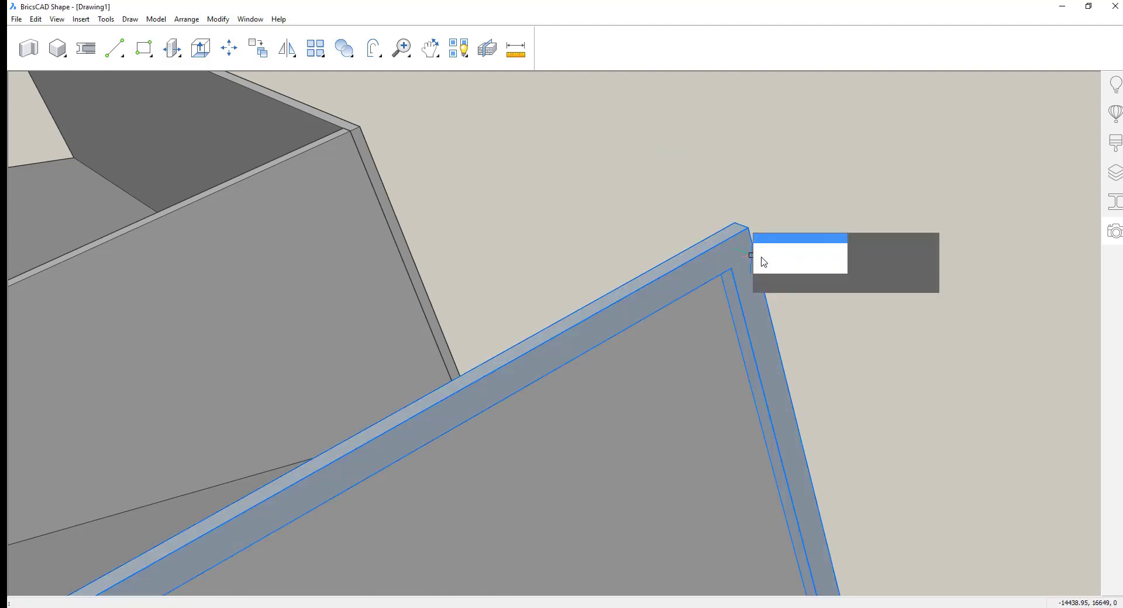
Copy the end-wall frame 350 mm outward, perpendicular to the wall
{"action": "left_click", "coordinate": [794, 258]}
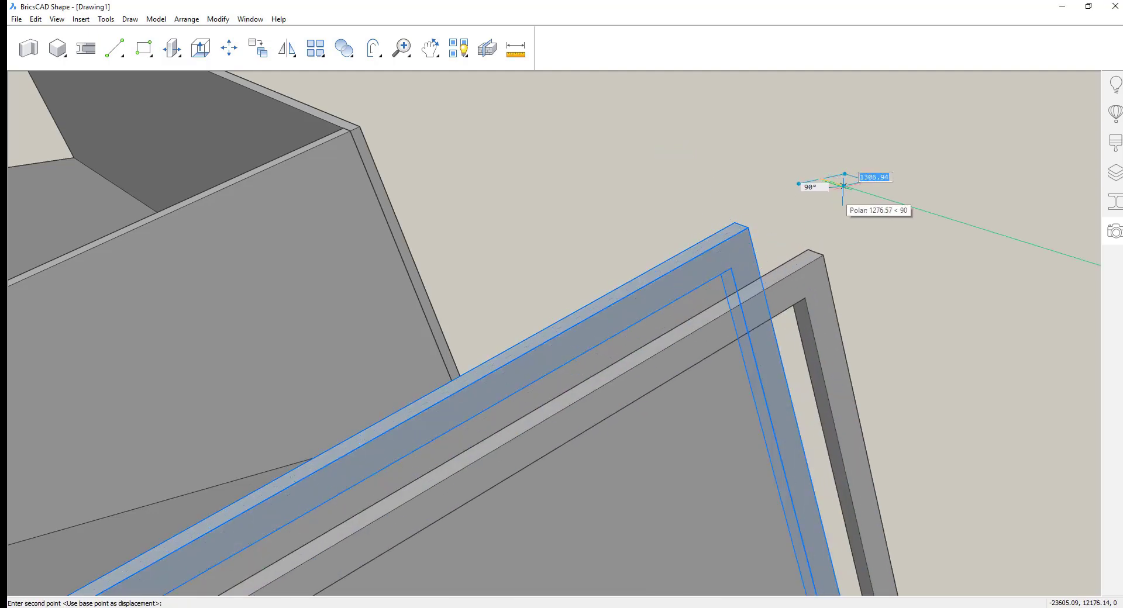
{"action": "type", "text": "350"}
{"action": "key", "text": "Return"}
{"action": "key", "text": "Return"}
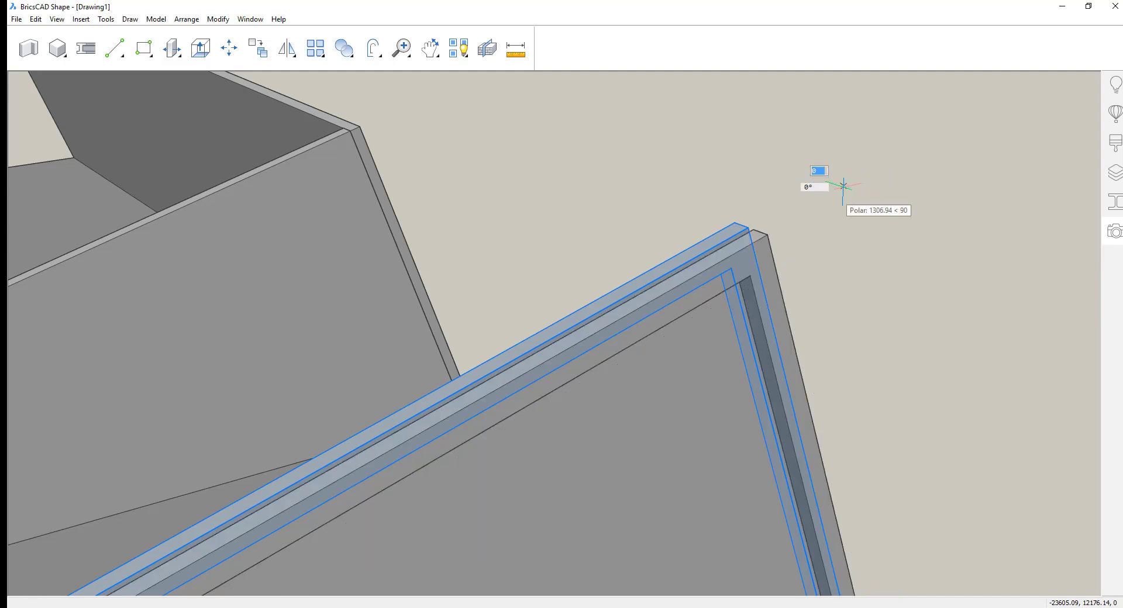
Select both end-wall frames and isolate them from the rest of the model
{"action": "left_click", "coordinate": [778, 212]}
{"action": "left_click", "coordinate": [727, 241]}
{"action": "right_click", "coordinate": [809, 185]}
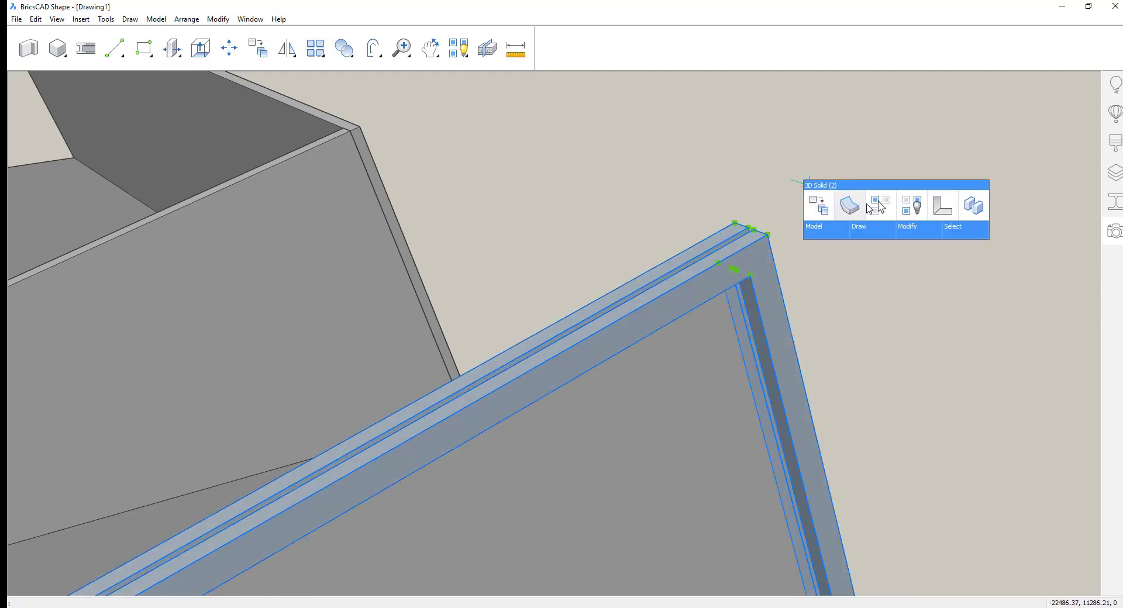
{"action": "left_click", "coordinate": [879, 206]}
{"action": "scroll", "coordinate": [879, 205], "scroll_direction": "down", "scroll_amount": 5}
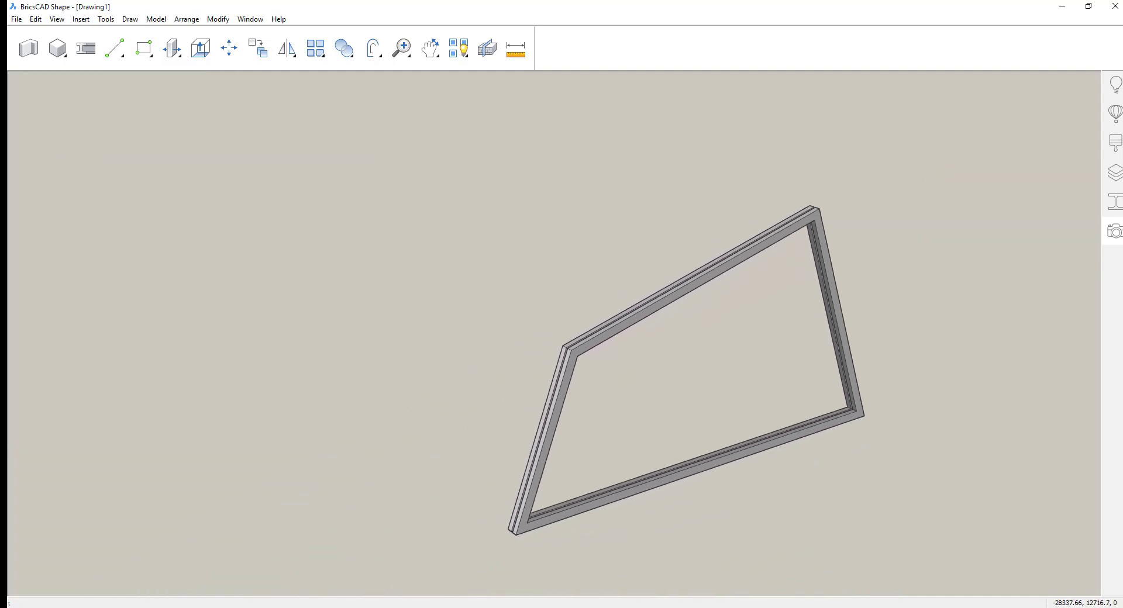
Draw a box beam with a 360 by 170 mm section, projecting horizontally from the frames' high corner
{"action": "scroll", "coordinate": [565, 357], "scroll_direction": "up", "scroll_amount": 5}
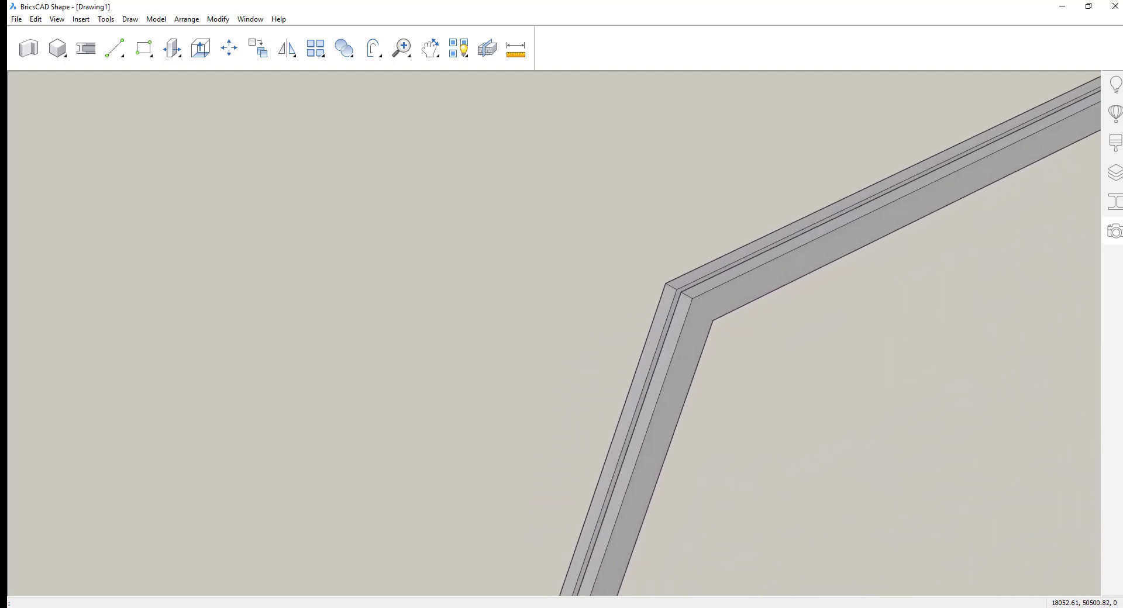
{"action": "right_click", "coordinate": [447, 378]}
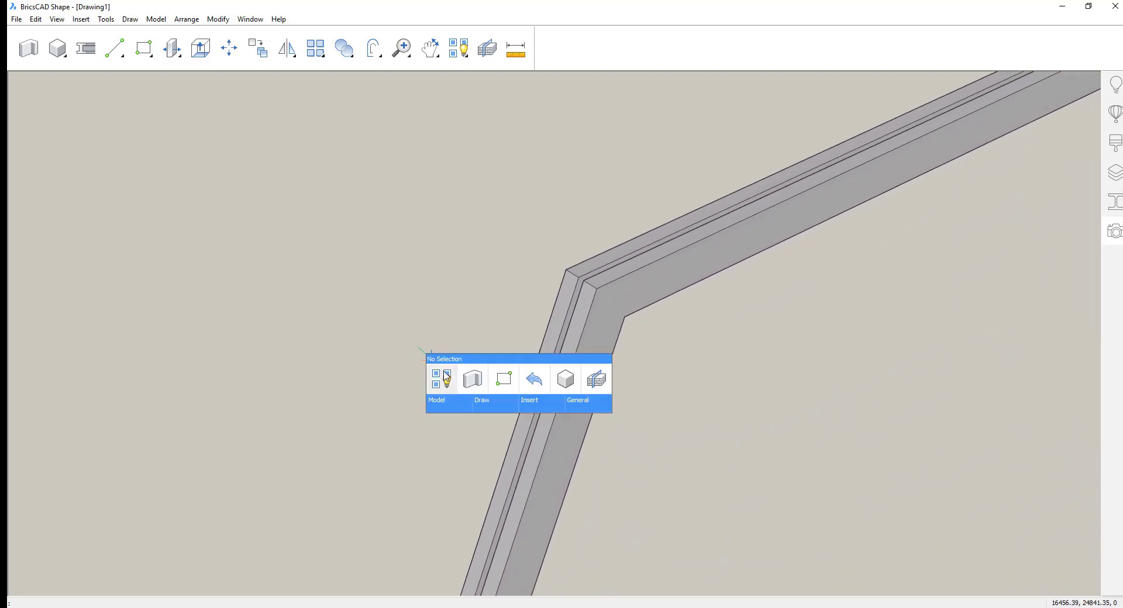
{"action": "left_click", "coordinate": [559, 377]}
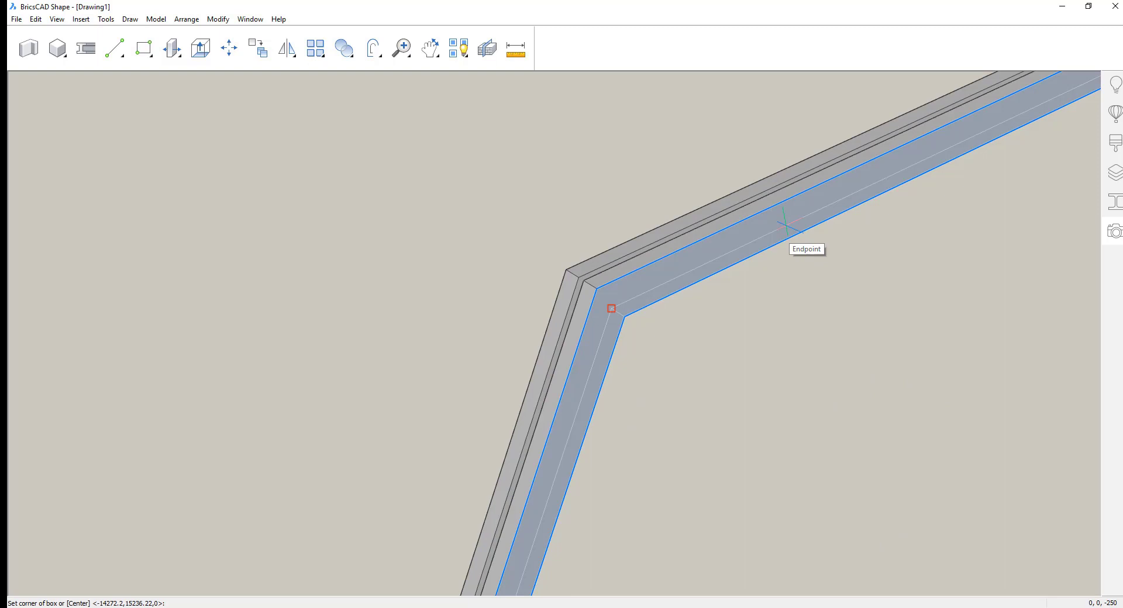
{"action": "left_click", "coordinate": [589, 285]}
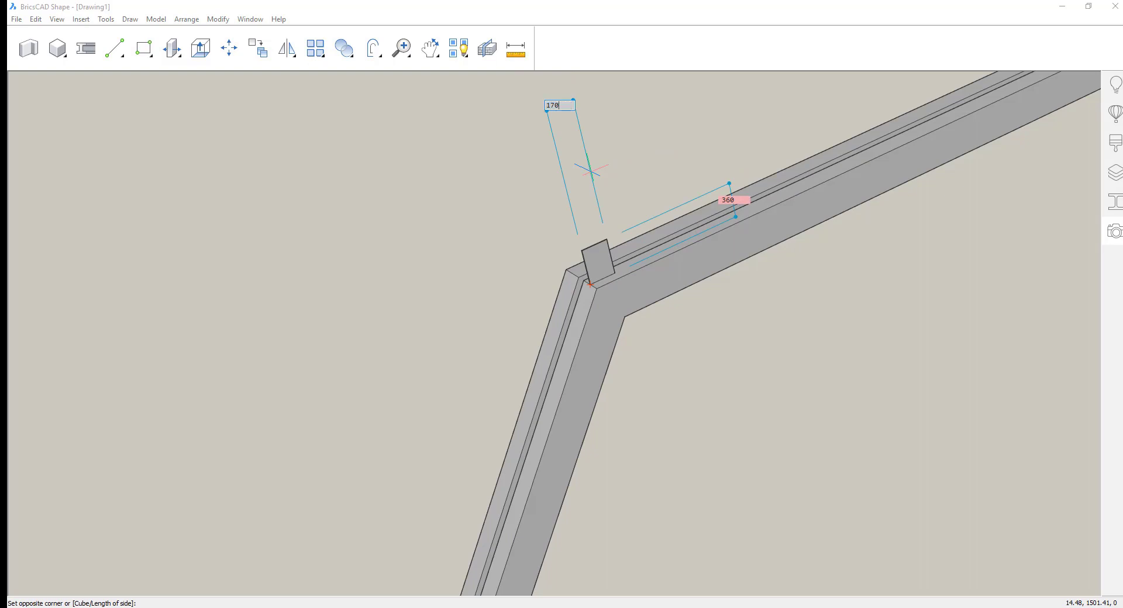
{"action": "left_click", "coordinate": [590, 170]}
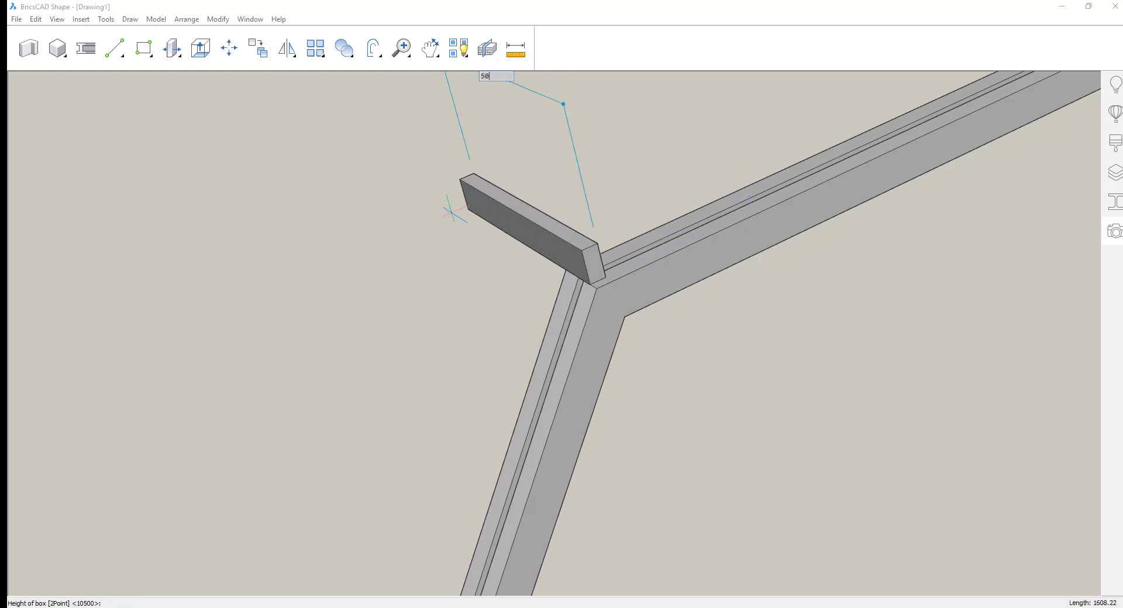
{"action": "key", "text": "Return"}
Copy the beam sideways and repeat the copies in a row along the frames' top edge, past the low corner
{"action": "middle_click_drag", "start_coordinate": [358, 315], "coordinate": [347, 283], "text": "shift"}
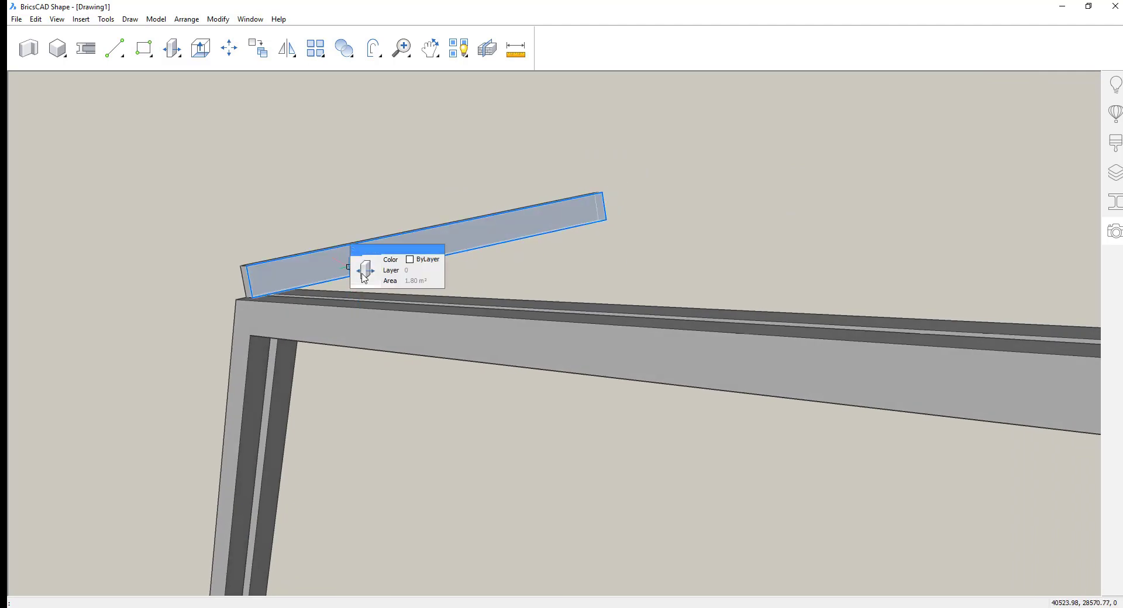
{"action": "left_click", "coordinate": [364, 277]}
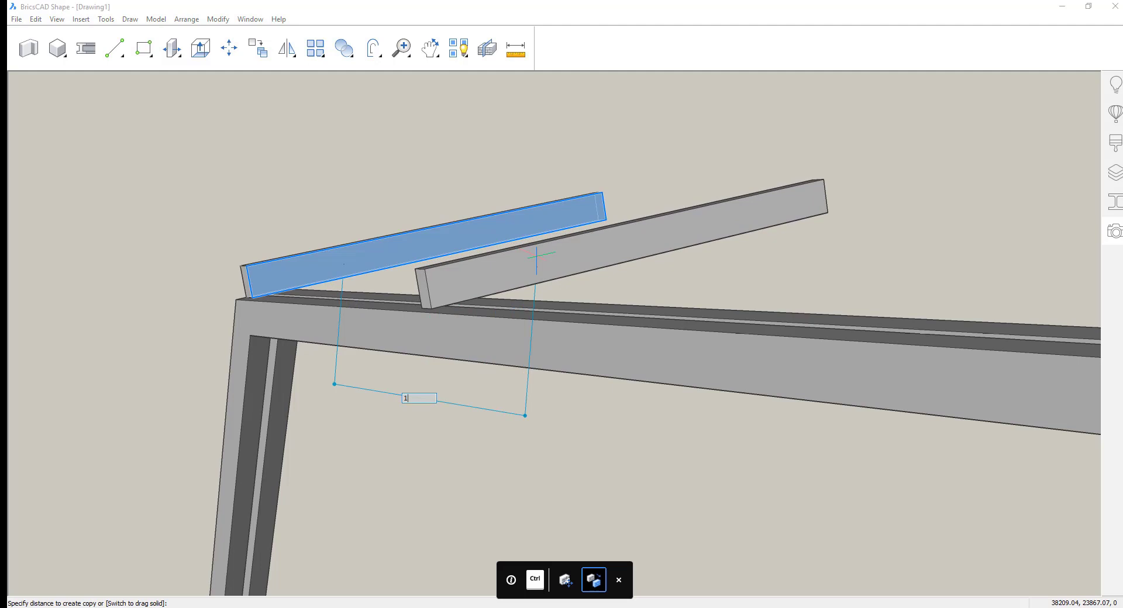
{"action": "key", "text": "ctrl"}
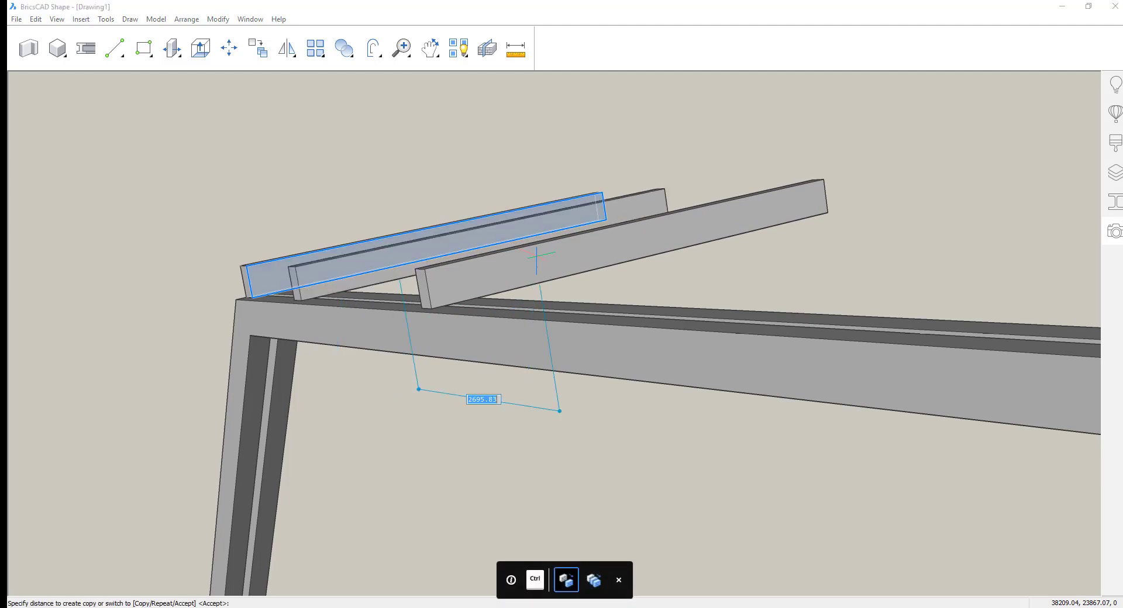
{"action": "key", "text": "Return"}
{"action": "scroll", "coordinate": [509, 263], "scroll_direction": "down", "scroll_amount": 5}
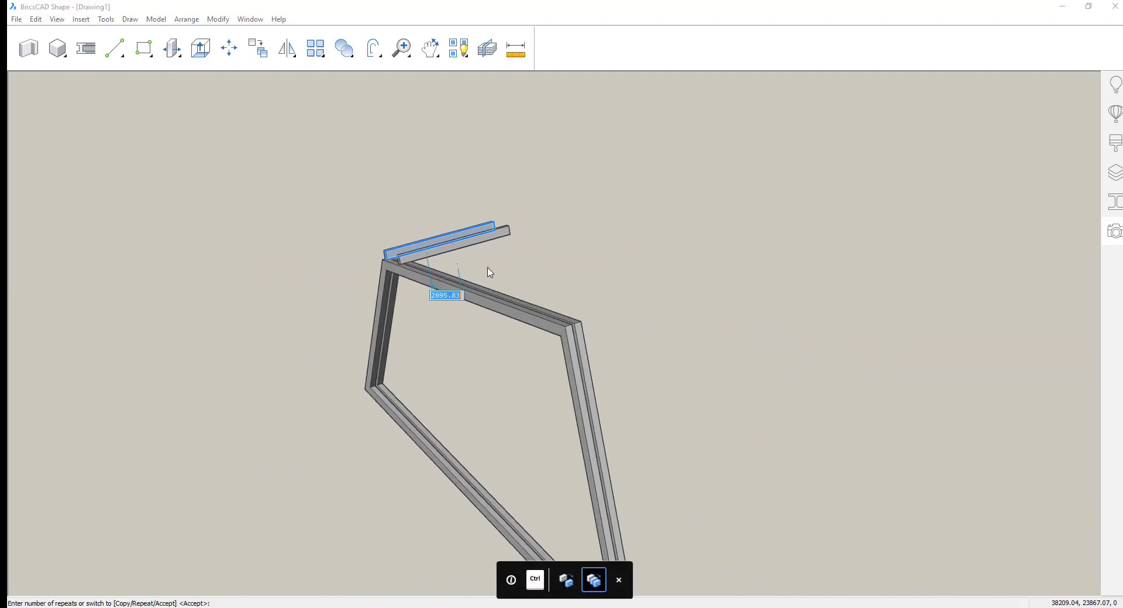
{"action": "scroll", "coordinate": [672, 351], "scroll_direction": "up", "scroll_amount": 3}
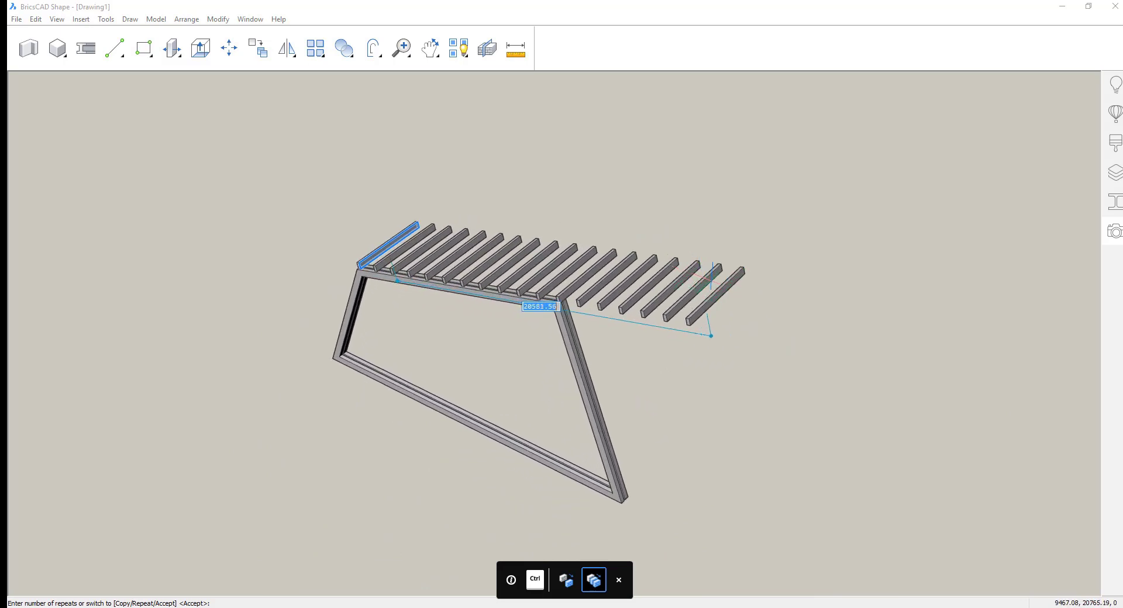
{"action": "key", "text": "Return"}
Select the five outermost overhanging beams and rotate them about the frame corner down along its sloped side
{"action": "scroll", "coordinate": [749, 451], "scroll_direction": "up", "scroll_amount": 5}
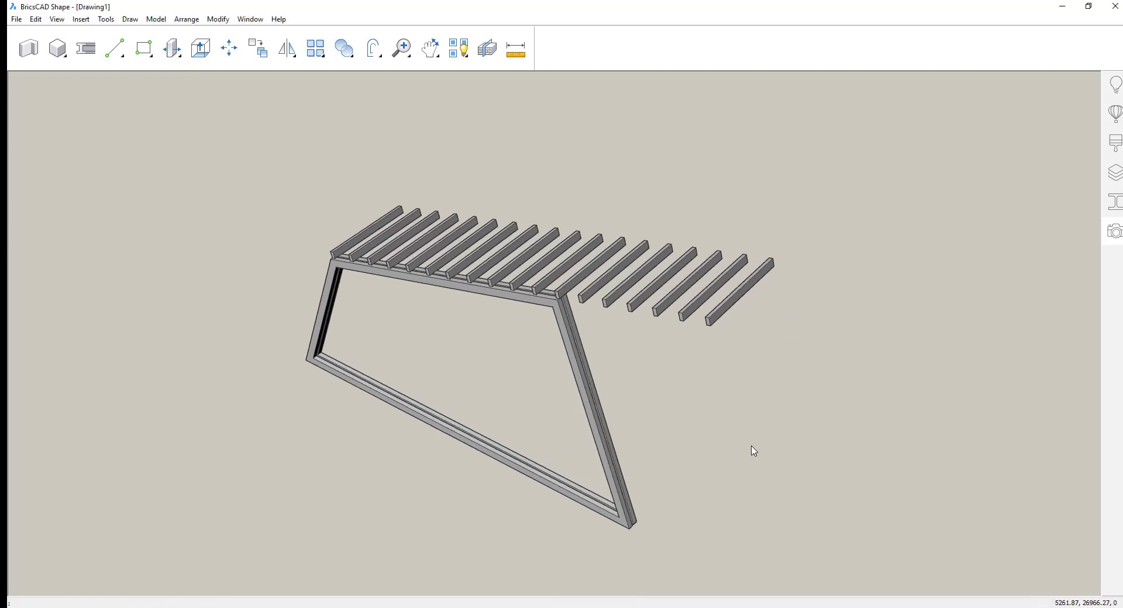
{"action": "left_click", "coordinate": [905, 318]}
{"action": "left_click", "coordinate": [676, 231]}
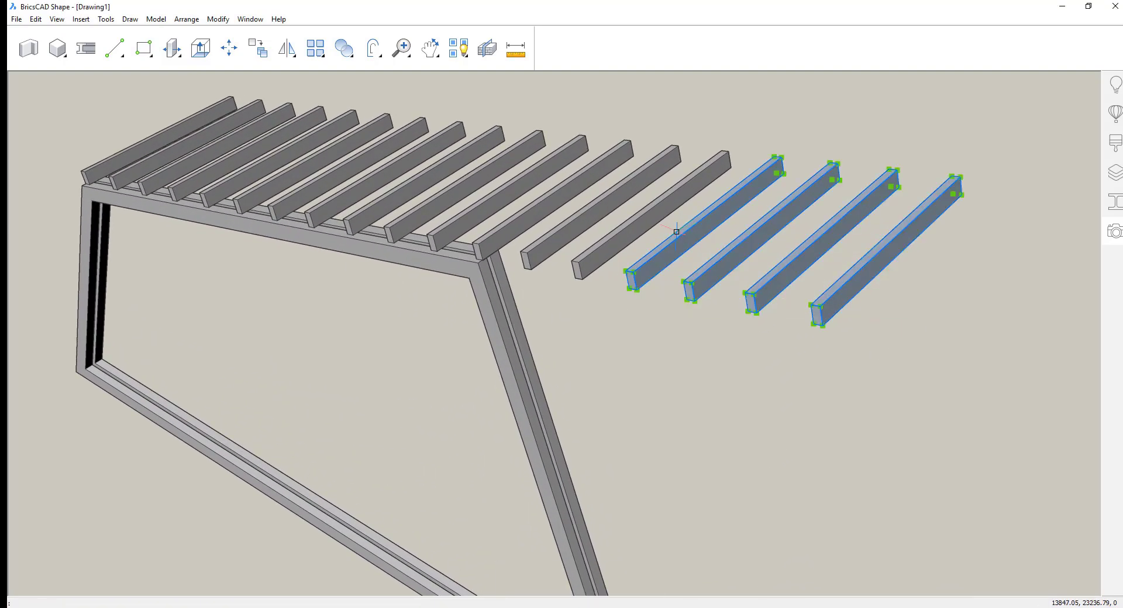
{"action": "left_click", "coordinate": [653, 215]}
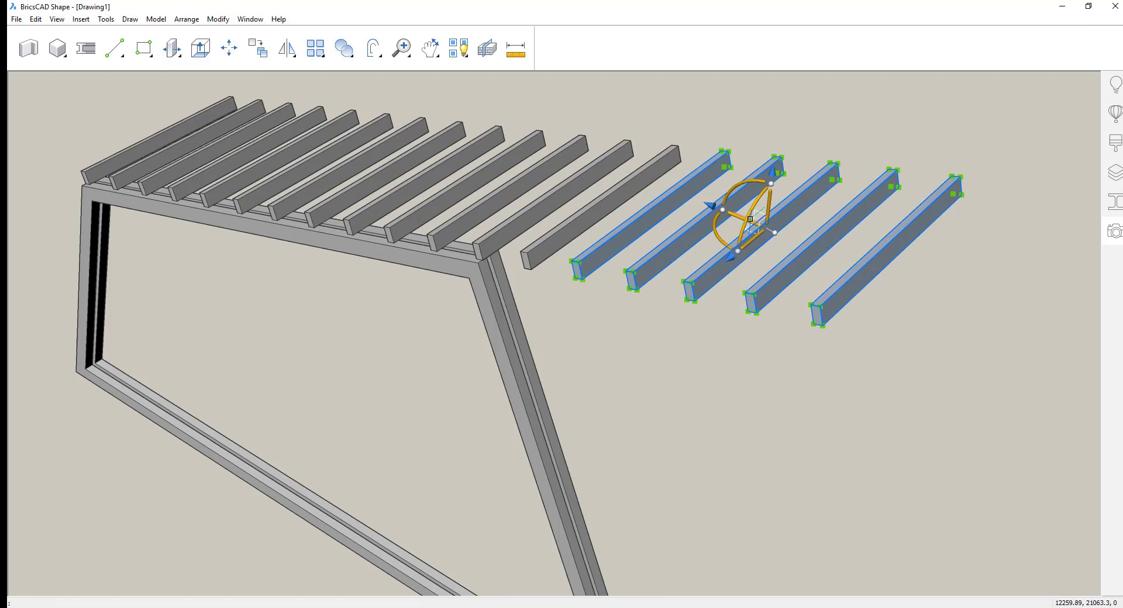
{"action": "middle_click_drag", "start_coordinate": [706, 272], "coordinate": [545, 334], "text": "shift"}
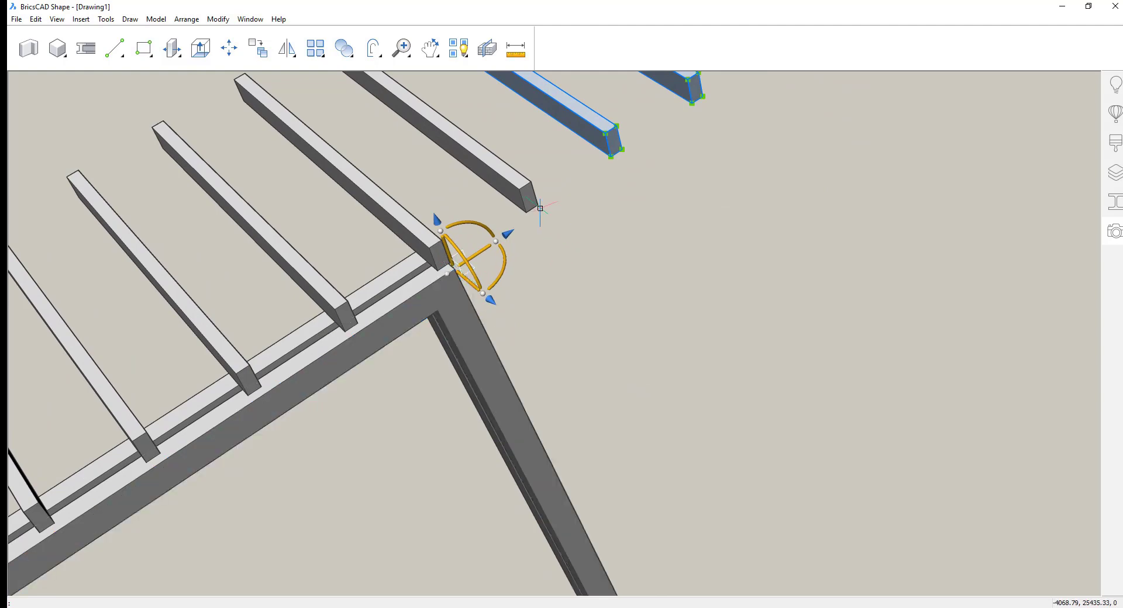
{"action": "left_click_drag", "start_coordinate": [487, 226], "coordinate": [579, 520]}
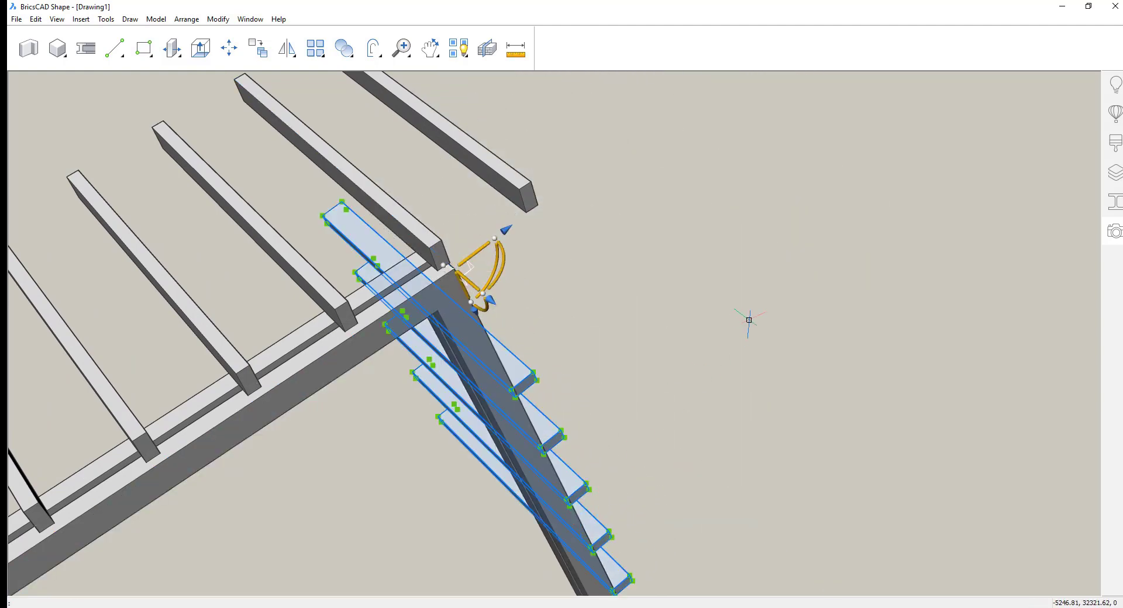
Select the four roof beams nearest the frames' opposite corner and copy them outward past that corner
{"action": "scroll", "coordinate": [765, 303], "scroll_direction": "down", "scroll_amount": 4}
{"action": "middle_click_drag", "start_coordinate": [764, 303], "coordinate": [688, 468], "text": "shift"}
{"action": "left_click_drag", "start_coordinate": [825, 181], "coordinate": [624, 261]}
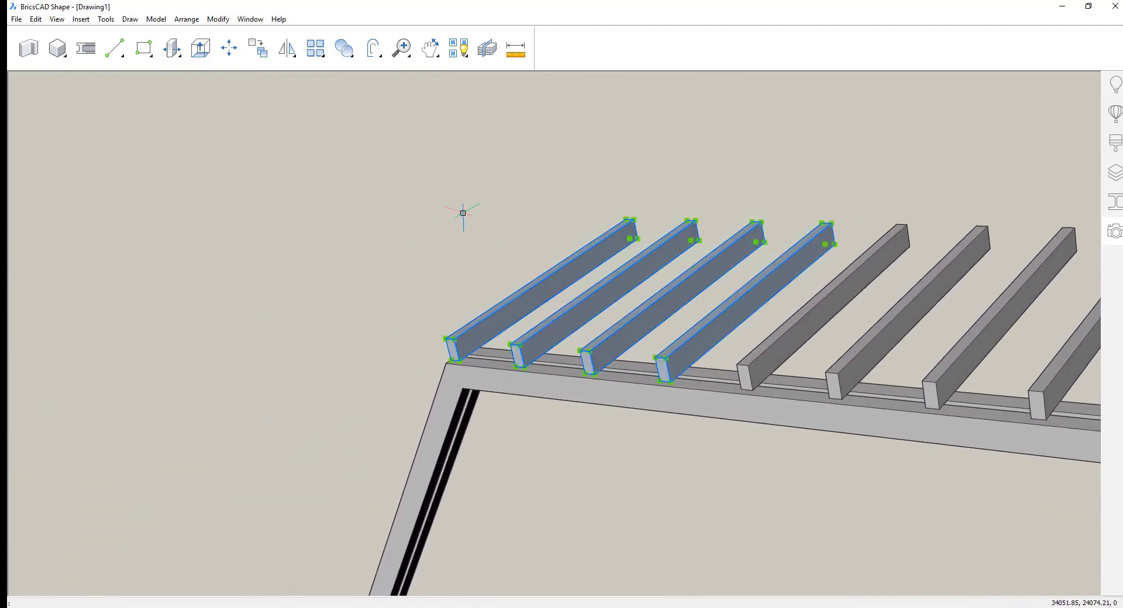
{"action": "mouse_move", "coordinate": [462, 213]}
{"action": "left_click", "coordinate": [526, 221]}
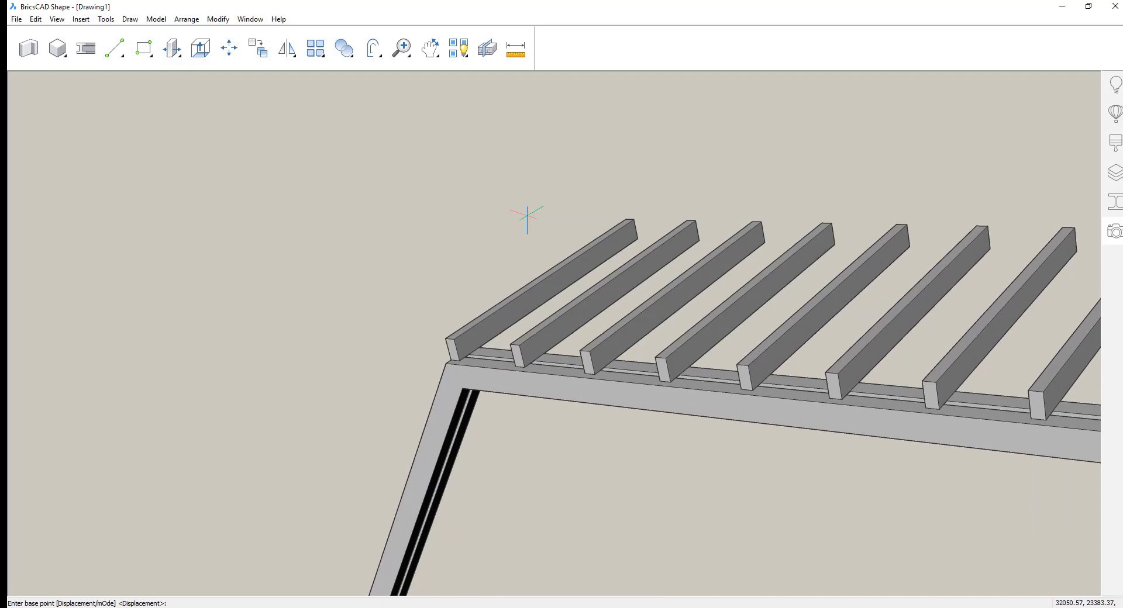
{"action": "left_click", "coordinate": [831, 223]}
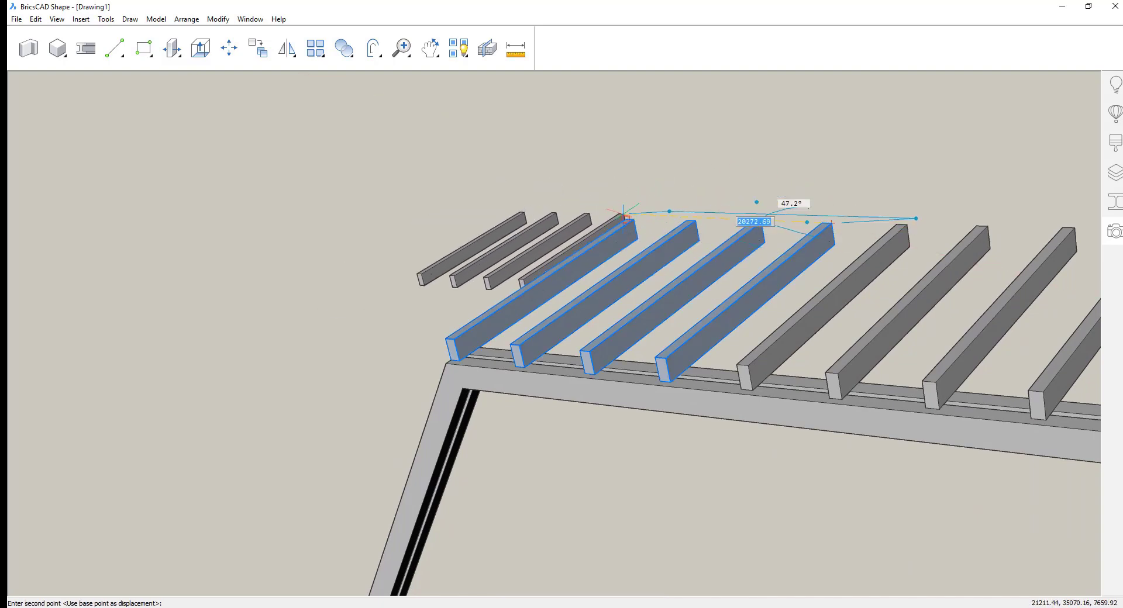
{"action": "left_click", "coordinate": [625, 219]}
{"action": "scroll", "coordinate": [688, 214], "scroll_direction": "up", "scroll_amount": 3}
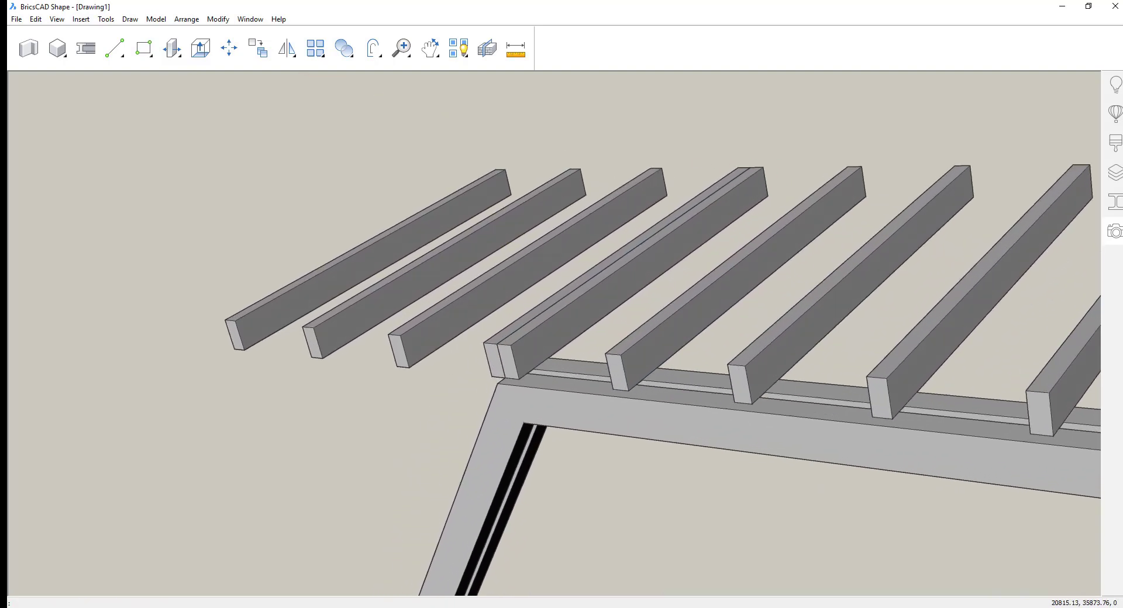
{"action": "scroll", "coordinate": [625, 165], "scroll_direction": "down", "scroll_amount": 2}
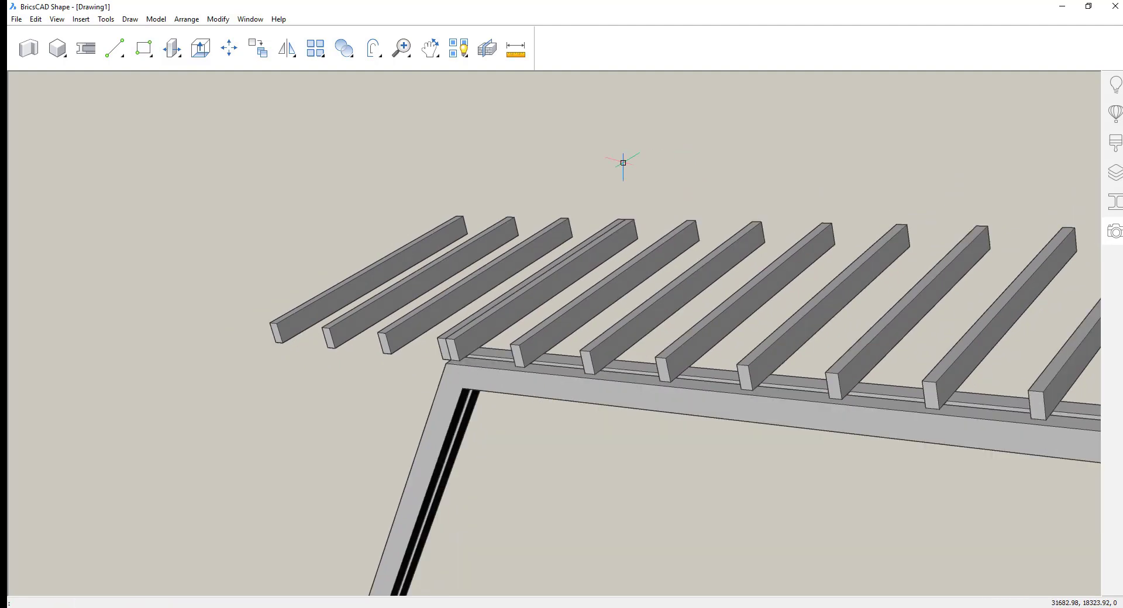
Select the four copied overhanging beams and rotate them about the frame corner down along its sloped side
{"action": "scroll", "coordinate": [570, 183], "scroll_direction": "up", "scroll_amount": 1}
{"action": "left_click", "coordinate": [566, 183]}
{"action": "left_click", "coordinate": [278, 270]}
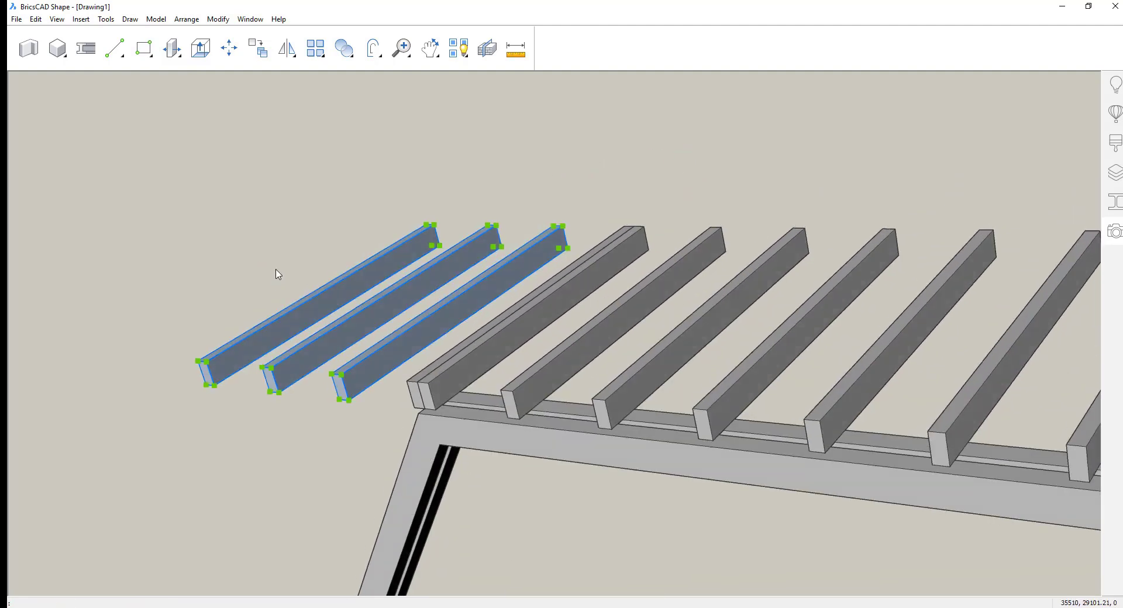
{"action": "middle_click_drag", "start_coordinate": [276, 273], "coordinate": [468, 205], "text": "shift"}
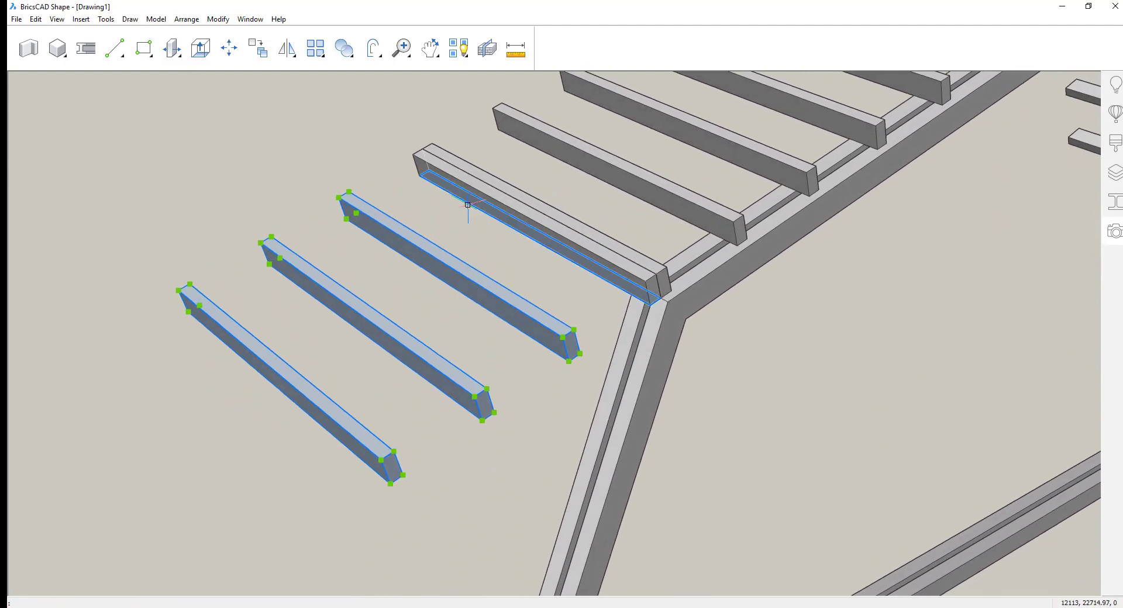
{"action": "left_click", "coordinate": [466, 194]}
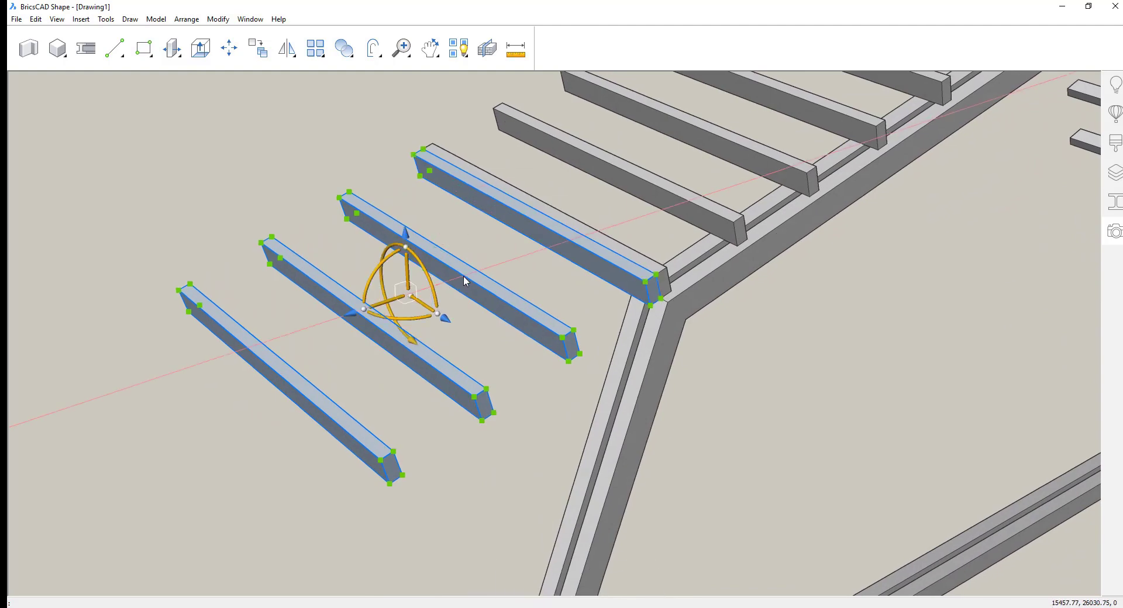
{"action": "middle_click_drag", "start_coordinate": [464, 276], "coordinate": [421, 298], "text": "shift"}
{"action": "scroll", "coordinate": [491, 397], "scroll_direction": "up", "scroll_amount": 2}
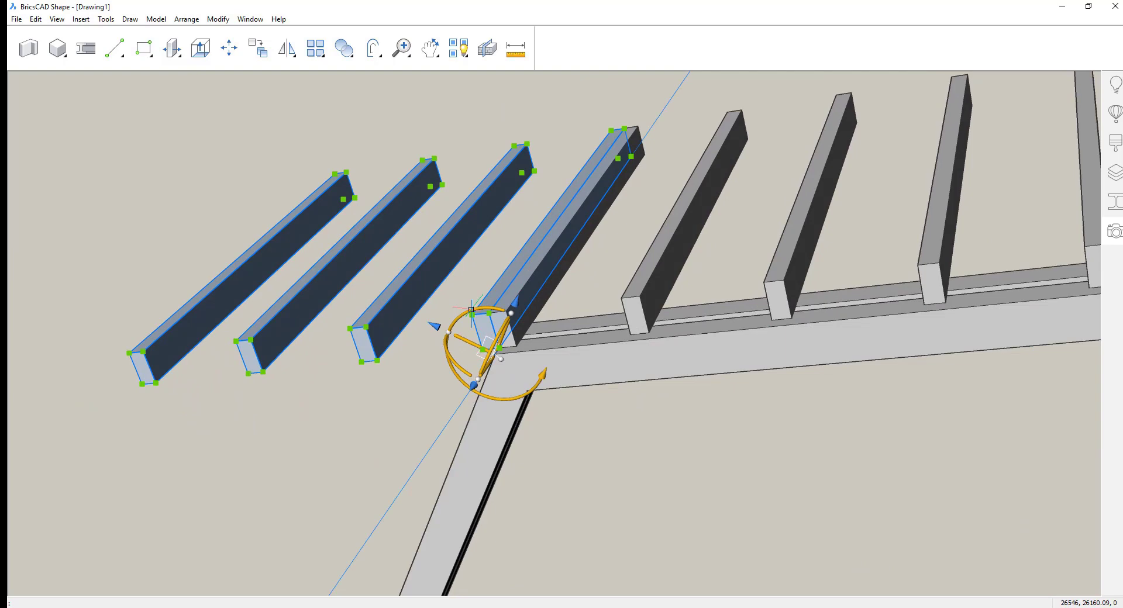
{"action": "left_click", "coordinate": [471, 309]}
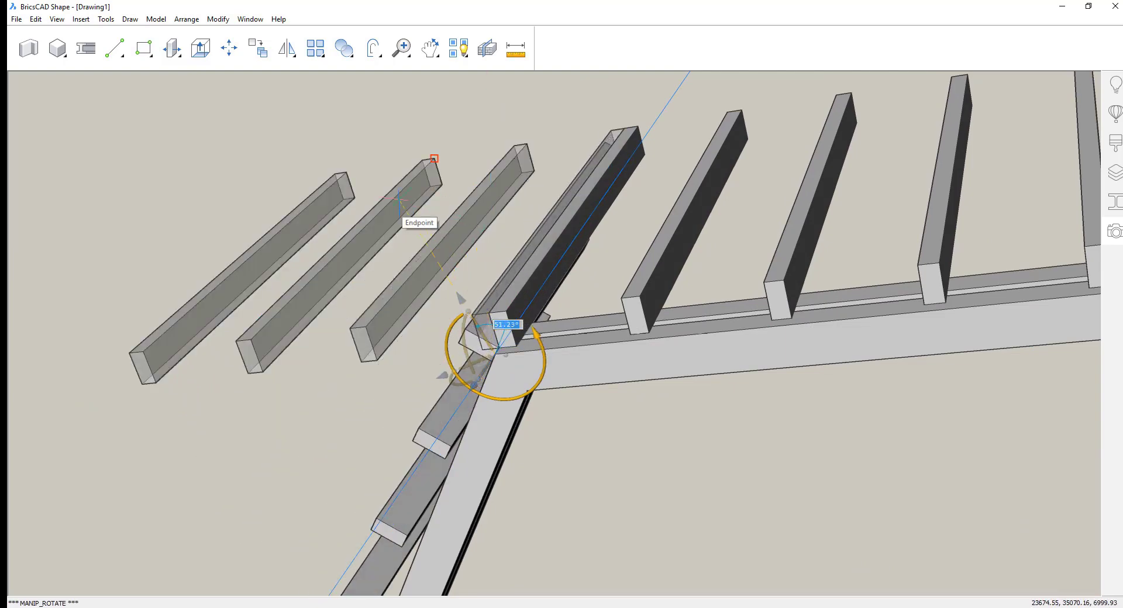
{"action": "key", "text": "Escape"}
Extrude a filler block between the first two roof beams at the frame corner
{"action": "middle_click_drag", "start_coordinate": [399, 198], "coordinate": [474, 239], "text": "shift"}
{"action": "scroll", "coordinate": [399, 199], "scroll_direction": "down", "scroll_amount": 1}
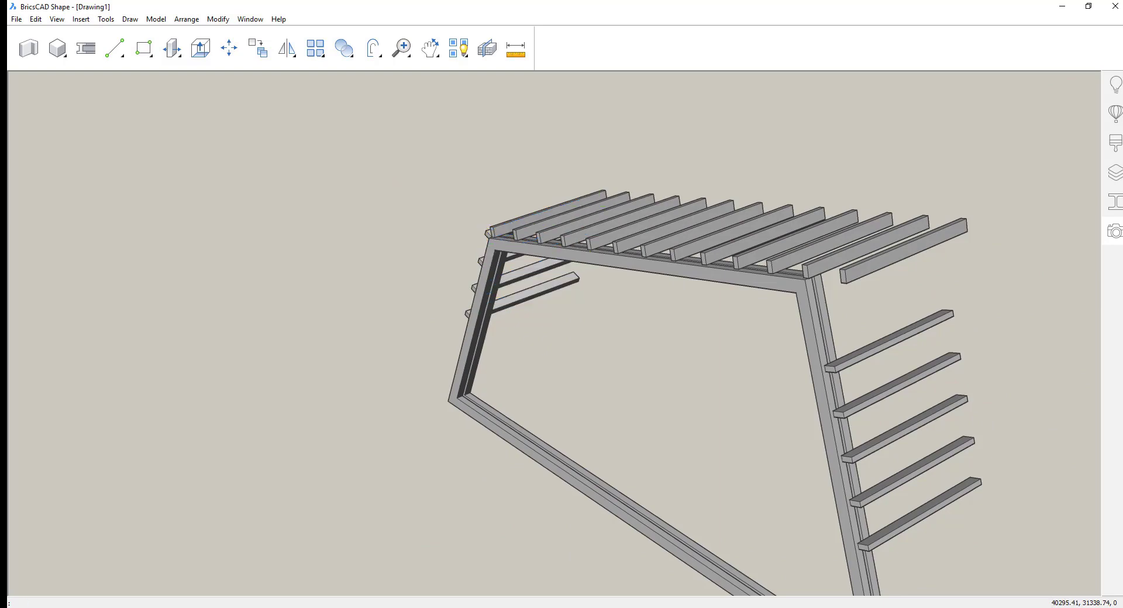
{"action": "scroll", "coordinate": [411, 260], "scroll_direction": "up", "scroll_amount": 8}
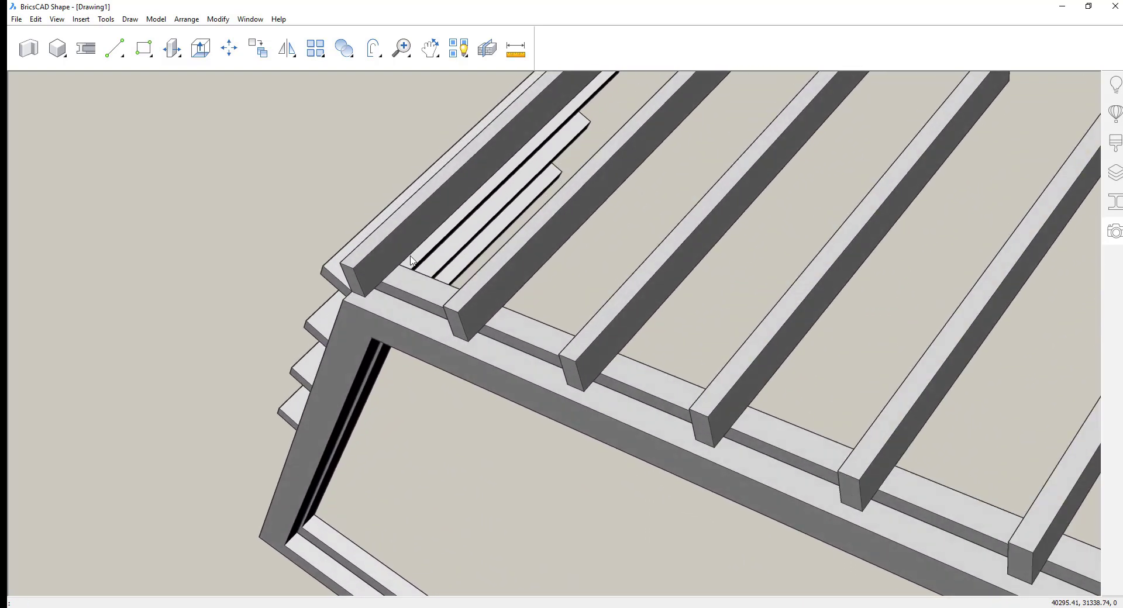
{"action": "scroll", "coordinate": [411, 261], "scroll_direction": "up", "scroll_amount": 2}
{"action": "left_click", "coordinate": [404, 319]}
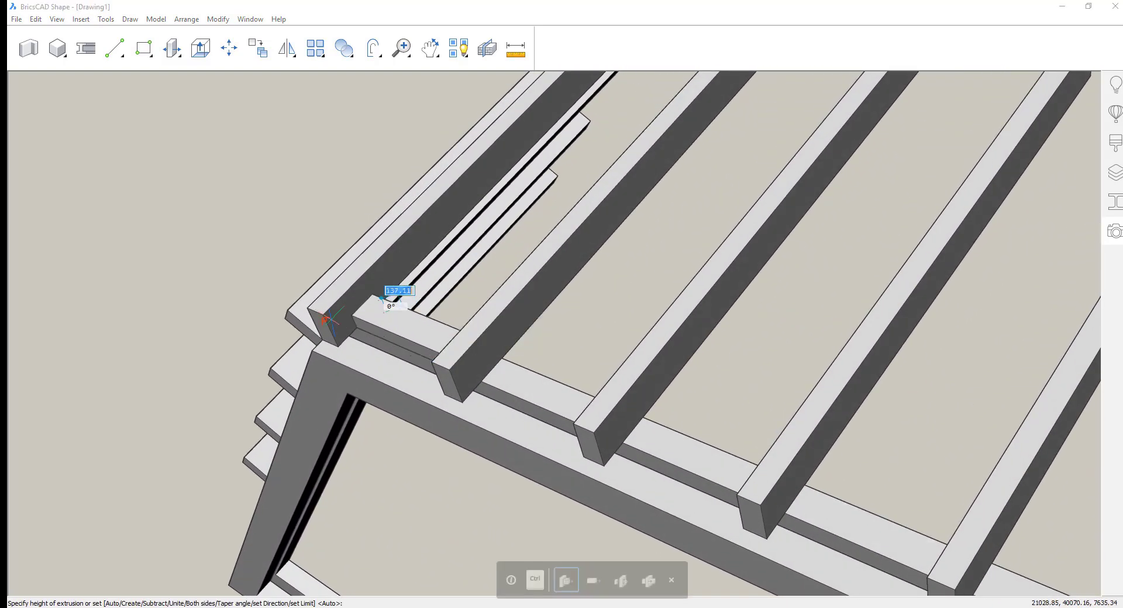
{"action": "left_click", "coordinate": [325, 314]}
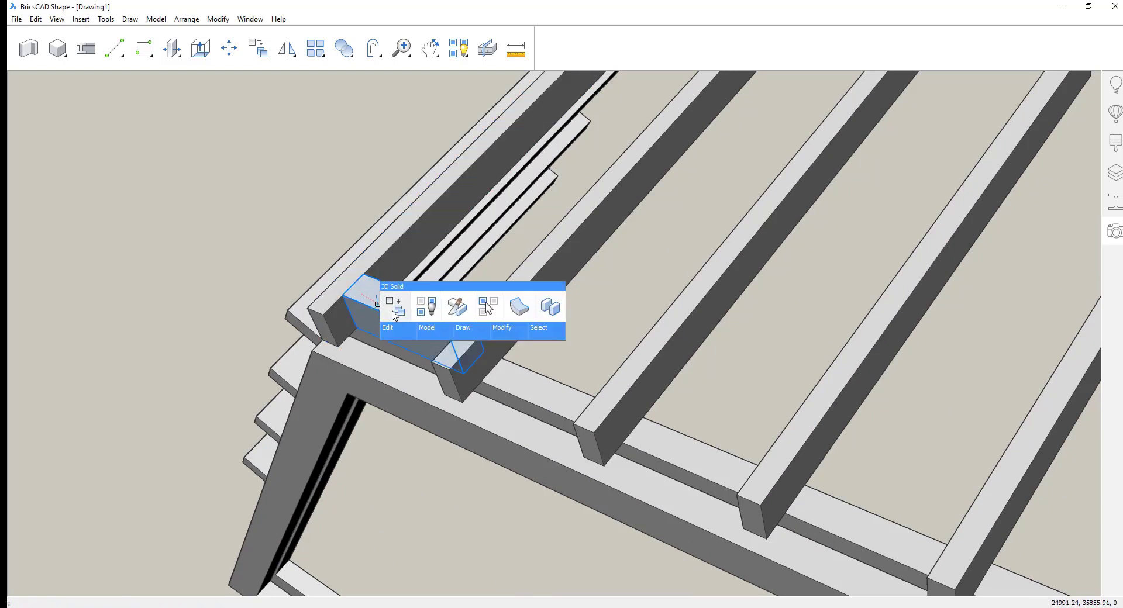
Copy the filler block into the next gap and repeat it between the roof beams along the frames' upper edge
{"action": "left_click", "coordinate": [393, 310]}
{"action": "left_click", "coordinate": [307, 308]}
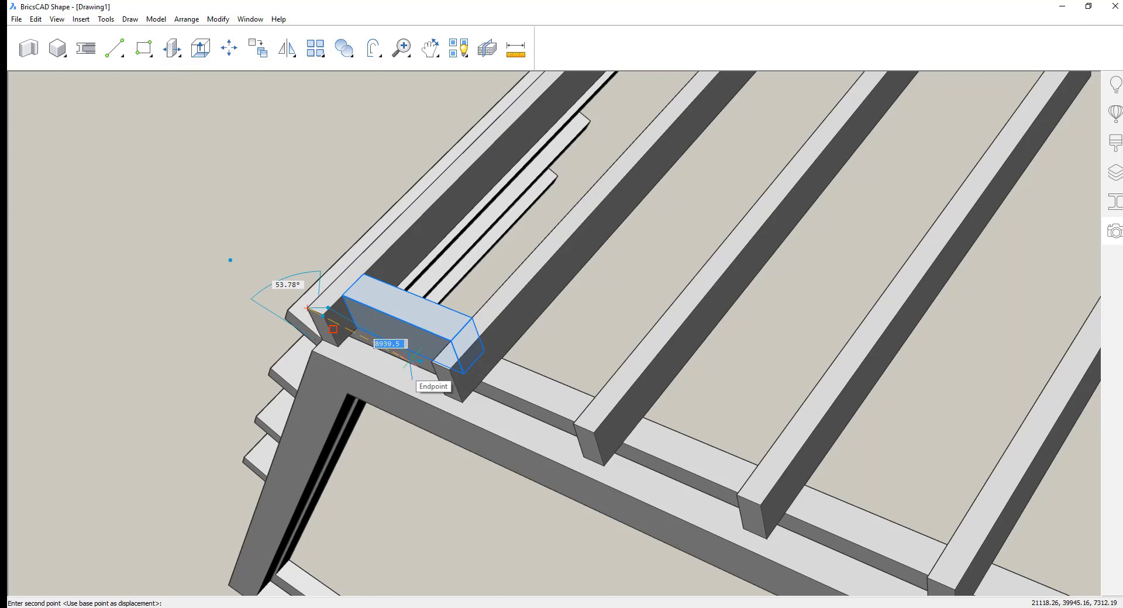
{"action": "left_click", "coordinate": [453, 393]}
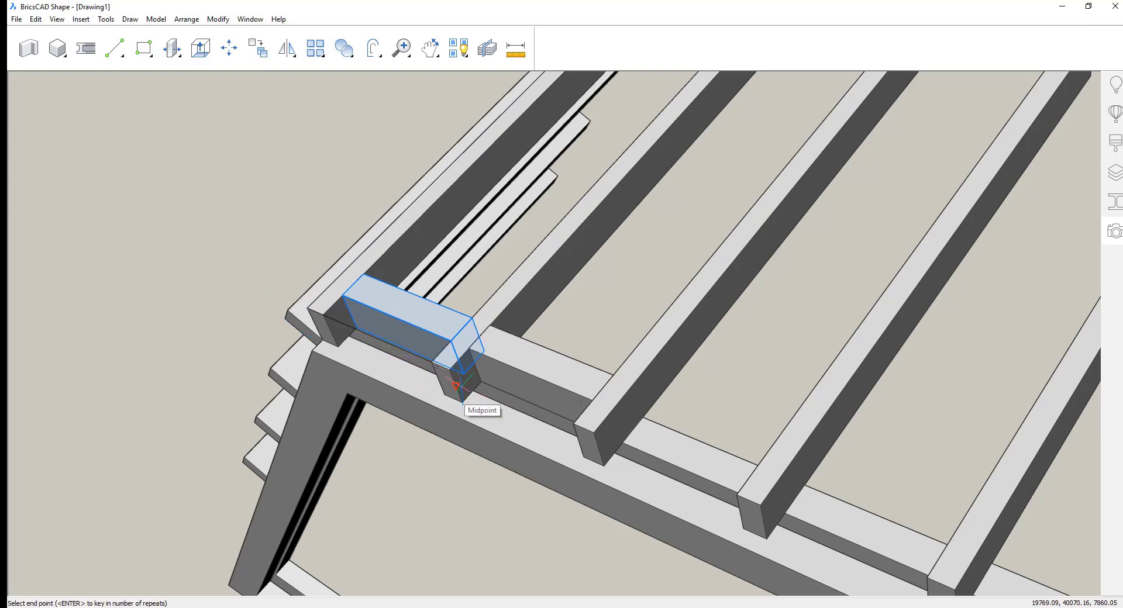
{"action": "scroll", "coordinate": [433, 395], "scroll_direction": "down", "scroll_amount": 5}
{"action": "scroll", "coordinate": [393, 388], "scroll_direction": "down", "scroll_amount": 4}
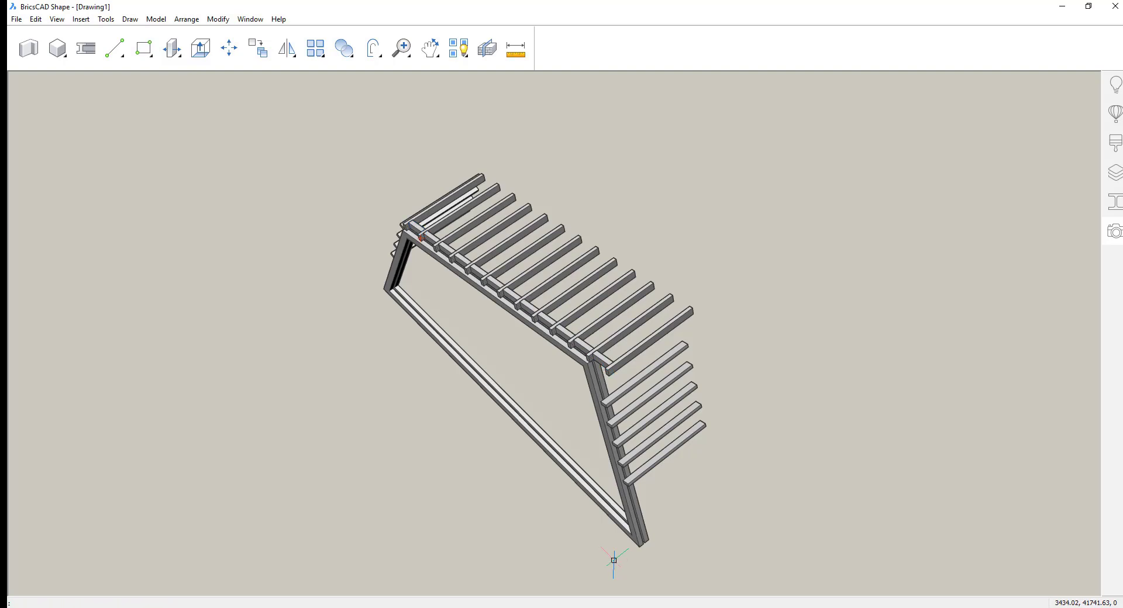
Show the hidden parts of the building again and select the end frames with all their beams and filler blocks
{"action": "middle_click_drag", "start_coordinate": [591, 558], "coordinate": [376, 381], "text": "shift"}
{"action": "right_click", "coordinate": [376, 381]}
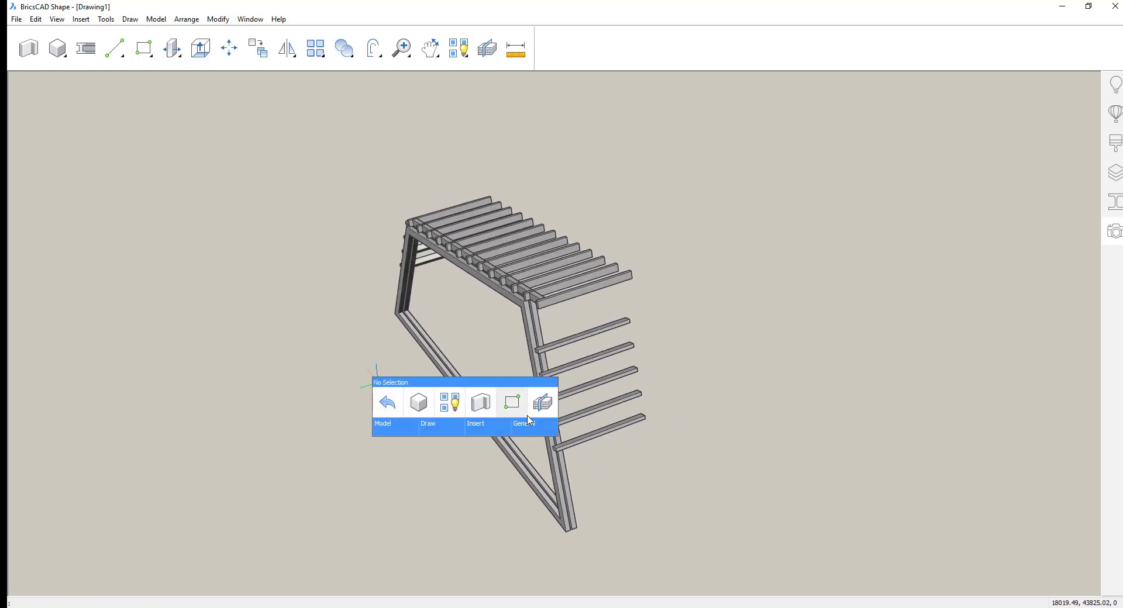
{"action": "left_click", "coordinate": [455, 408]}
{"action": "middle_click_drag", "start_coordinate": [379, 293], "coordinate": [432, 158], "text": "shift"}
{"action": "left_click", "coordinate": [432, 159]}
{"action": "left_click", "coordinate": [557, 490]}
{"action": "middle_click_drag", "start_coordinate": [557, 490], "coordinate": [319, 412], "text": "shift"}
Copy the selected frame-and-beam assembly one bay along the building and repeat it along the length to make seven bays
{"action": "right_click", "coordinate": [408, 468]}
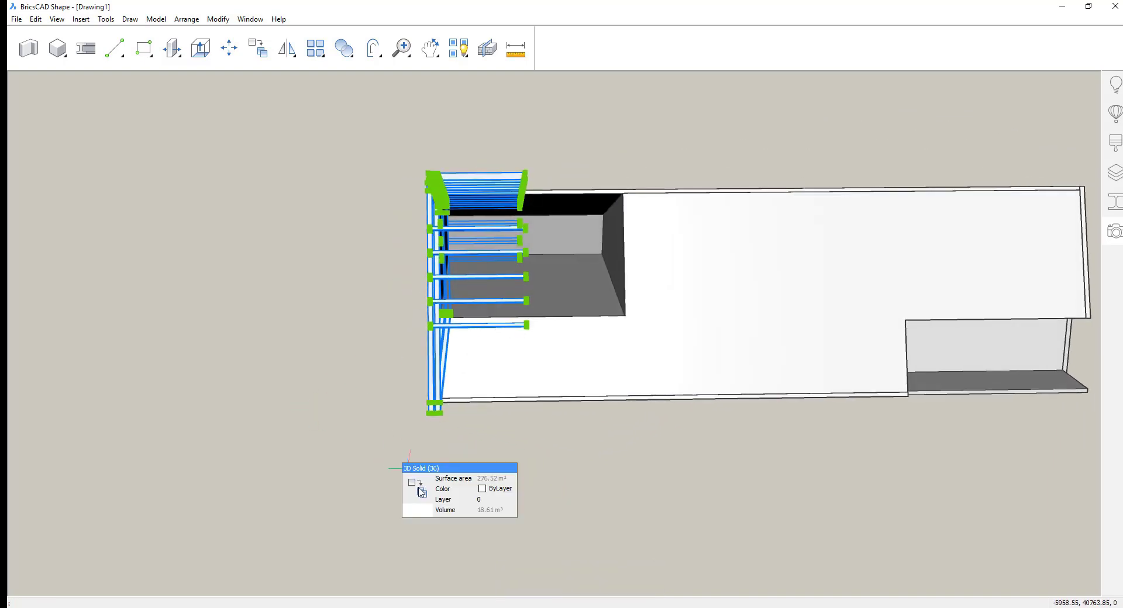
{"action": "left_click", "coordinate": [372, 501]}
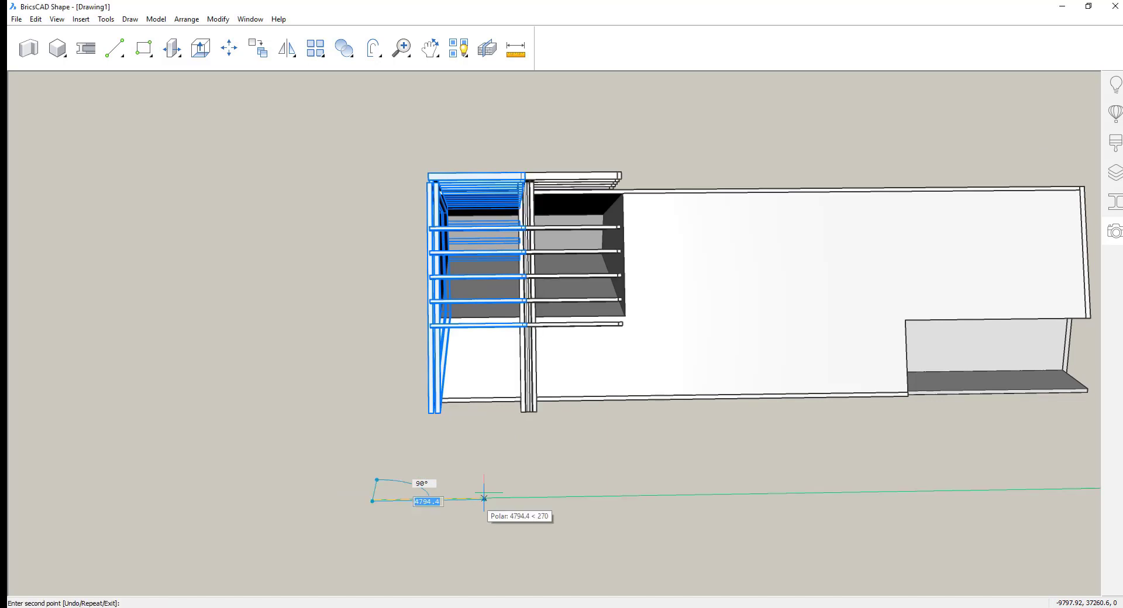
{"action": "type", "text": "r"}
{"action": "key", "text": "Return"}
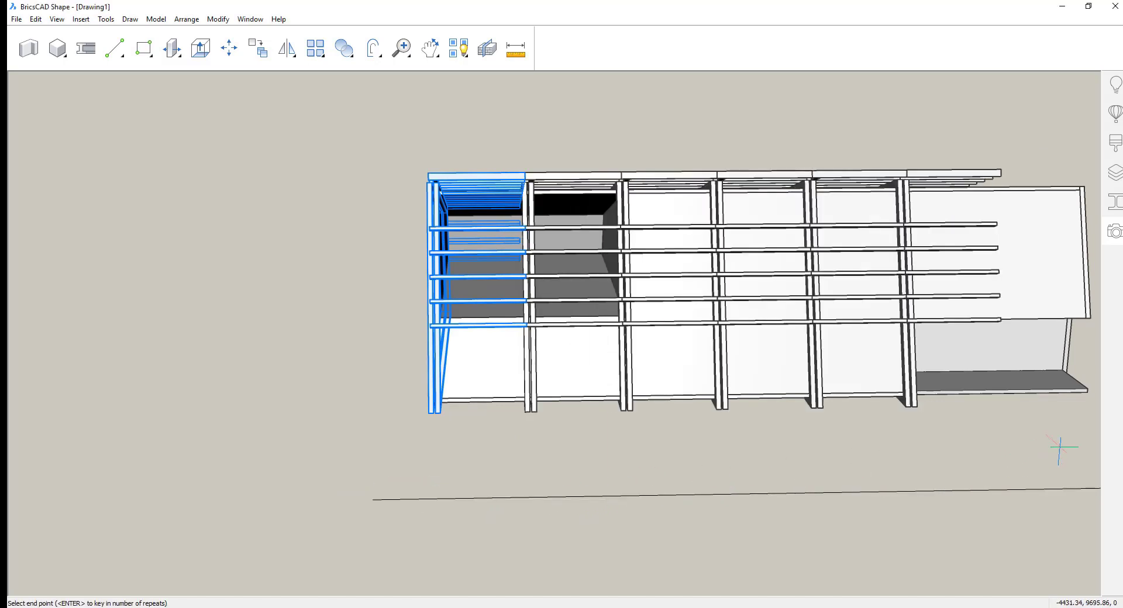
{"action": "left_click", "coordinate": [1074, 460]}
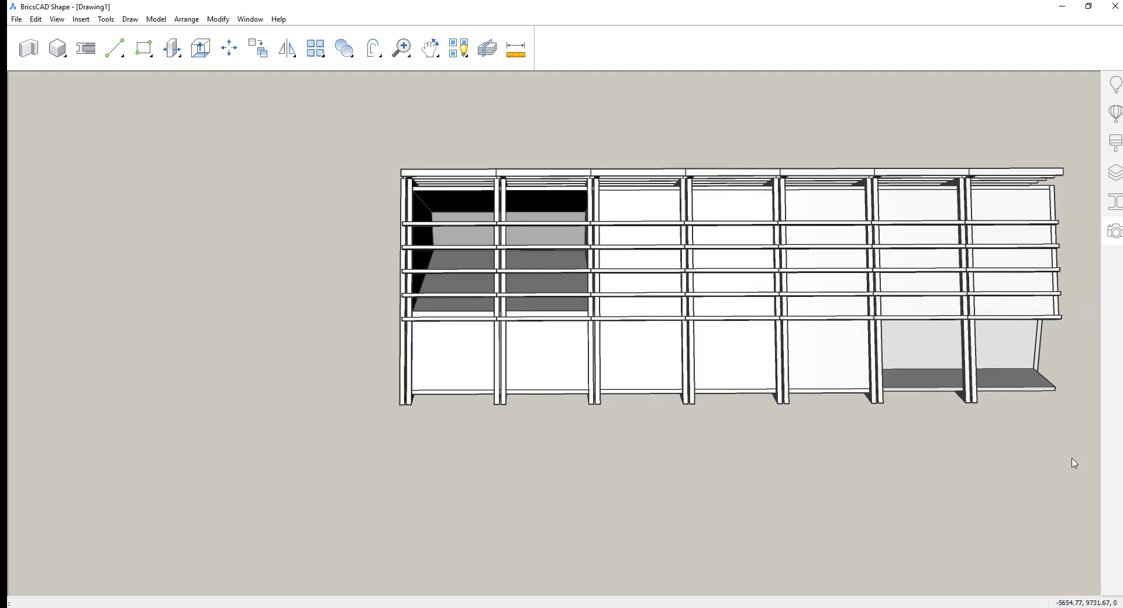
Select the last pair of frames without their beams and copy them 5000 mm along the building to close the end bay
{"action": "middle_click_drag", "start_coordinate": [1074, 460], "coordinate": [1014, 418], "text": "shift"}
{"action": "left_click", "coordinate": [807, 130]}
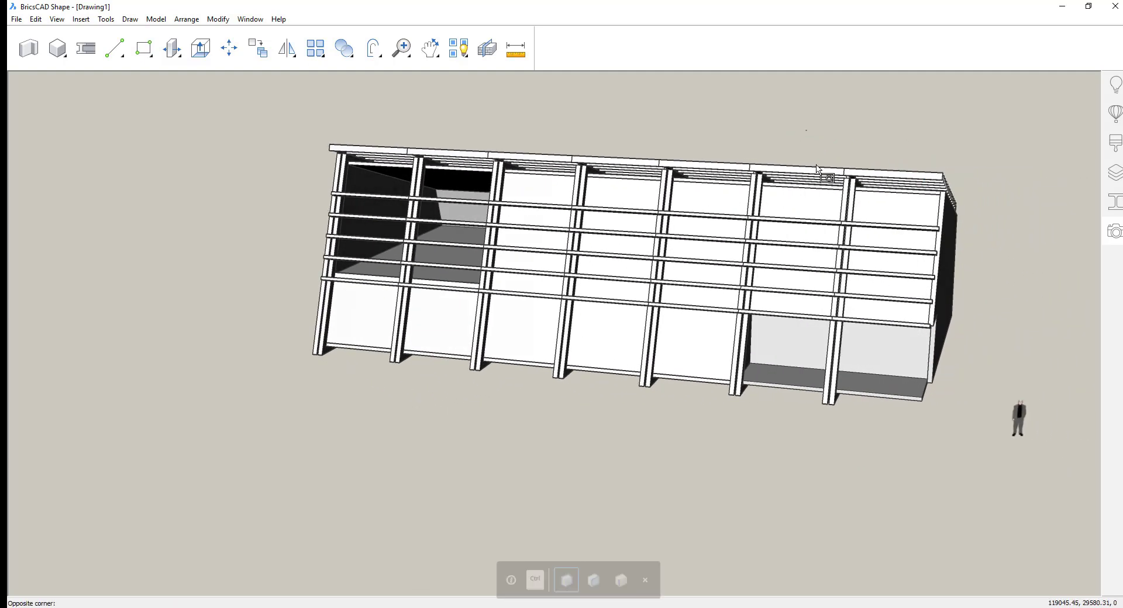
{"action": "left_click", "coordinate": [895, 473]}
{"action": "right_click", "coordinate": [822, 451]}
{"action": "left_click", "coordinate": [829, 473]}
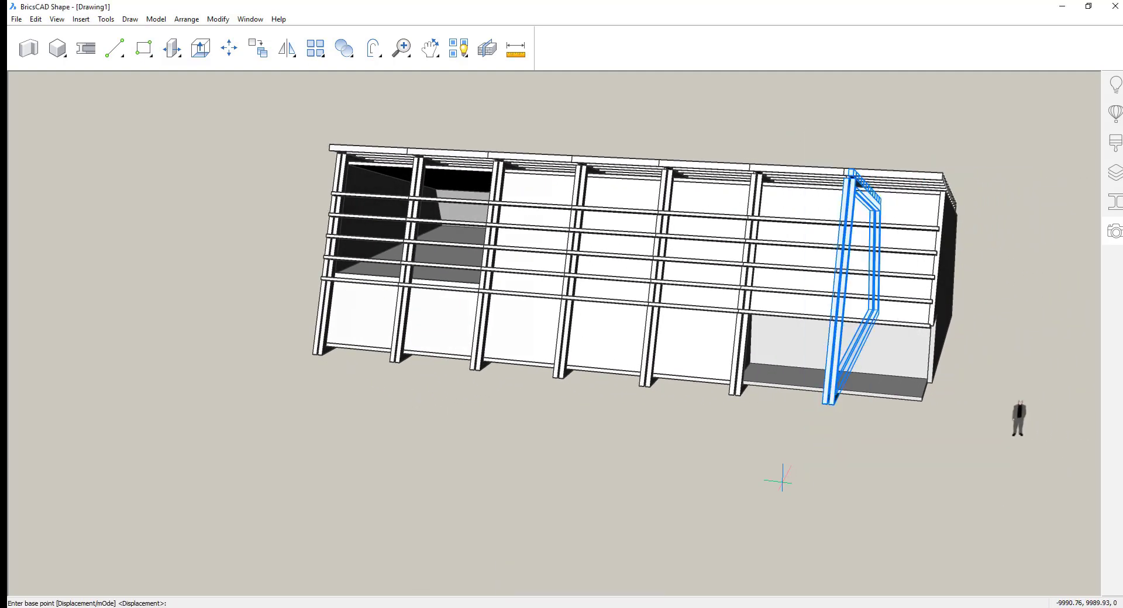
{"action": "left_click", "coordinate": [782, 483]}
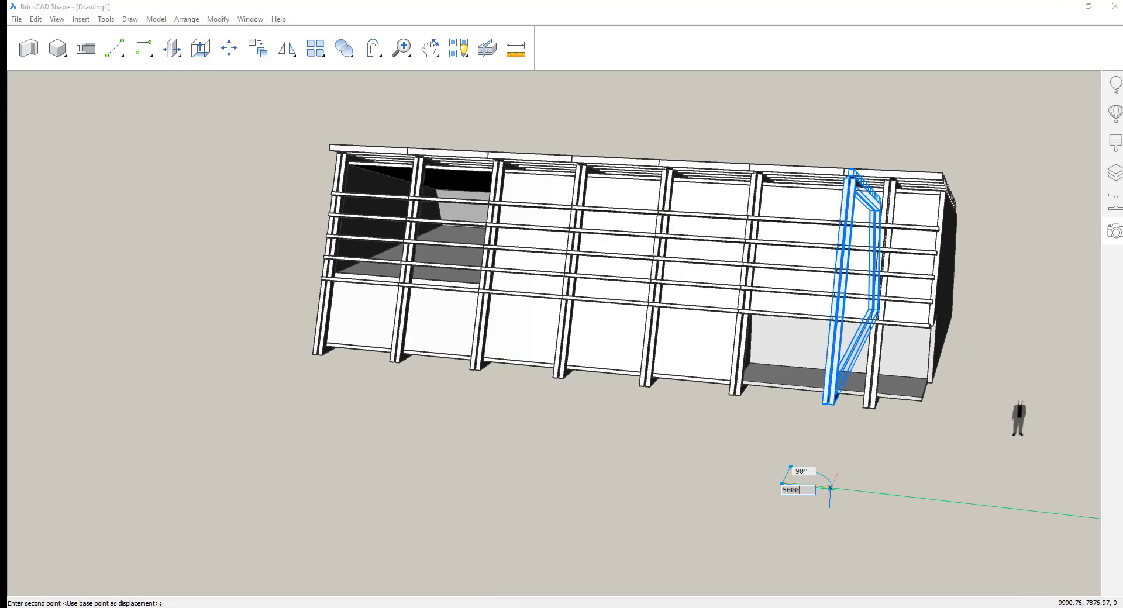
{"action": "type", "text": "5000"}
{"action": "key", "text": "Return"}
{"action": "key", "text": "Escape"}
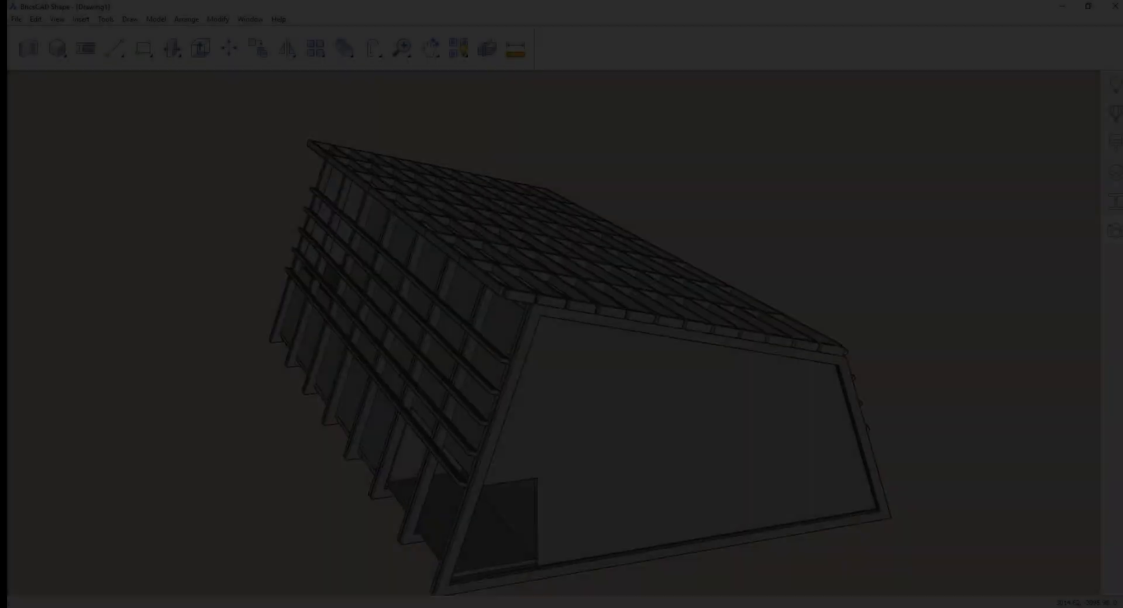
Select the matching end faces of all roof and side beams at the last frame and push them out 1000 mm
{"action": "scroll", "coordinate": [594, 254], "scroll_direction": "up", "scroll_amount": 10}
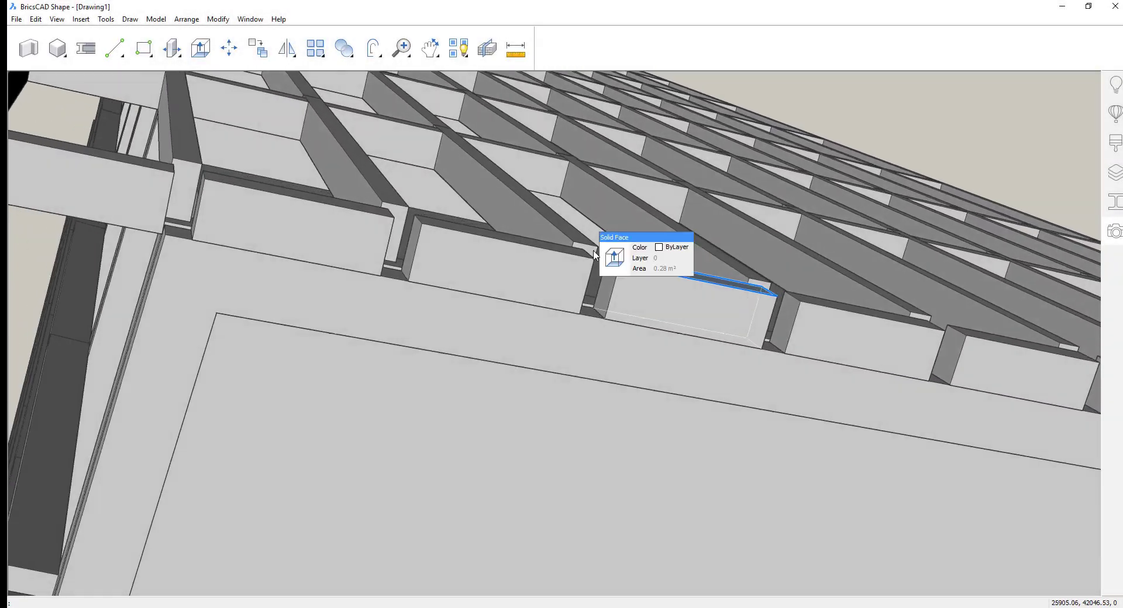
{"action": "scroll", "coordinate": [594, 255], "scroll_direction": "up", "scroll_amount": 2}
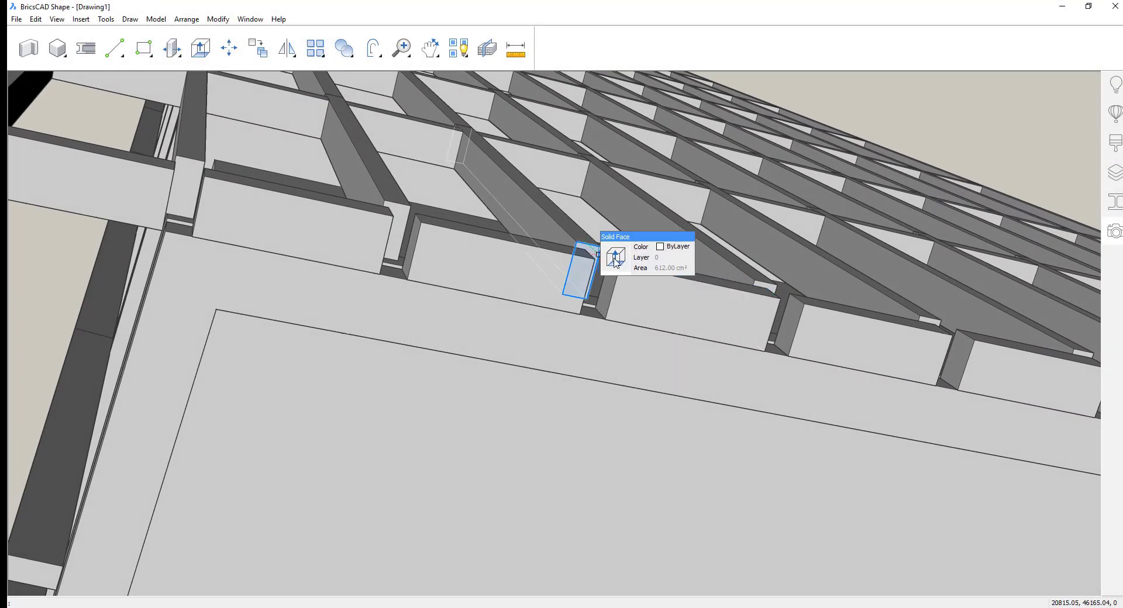
{"action": "left_click", "coordinate": [642, 263]}
{"action": "scroll", "coordinate": [529, 303], "scroll_direction": "down", "scroll_amount": 5}
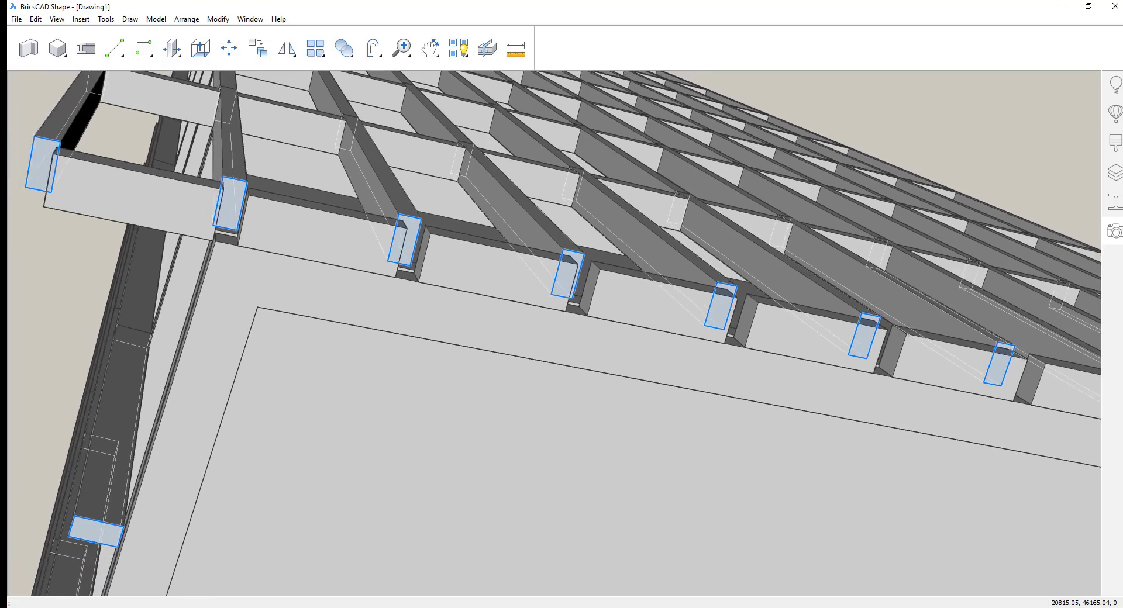
{"action": "middle_click_drag", "start_coordinate": [528, 303], "coordinate": [673, 292], "text": "shift"}
{"action": "scroll", "coordinate": [468, 234], "scroll_direction": "down", "scroll_amount": 2}
{"action": "middle_click_drag", "start_coordinate": [843, 274], "coordinate": [759, 296], "text": "shift"}
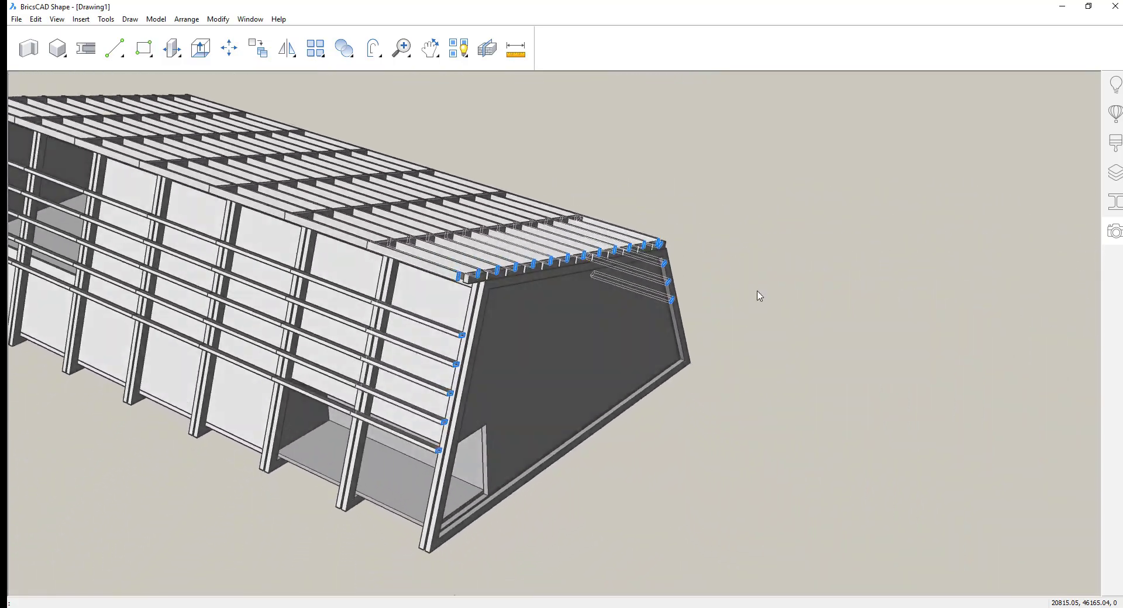
{"action": "left_click", "coordinate": [773, 242]}
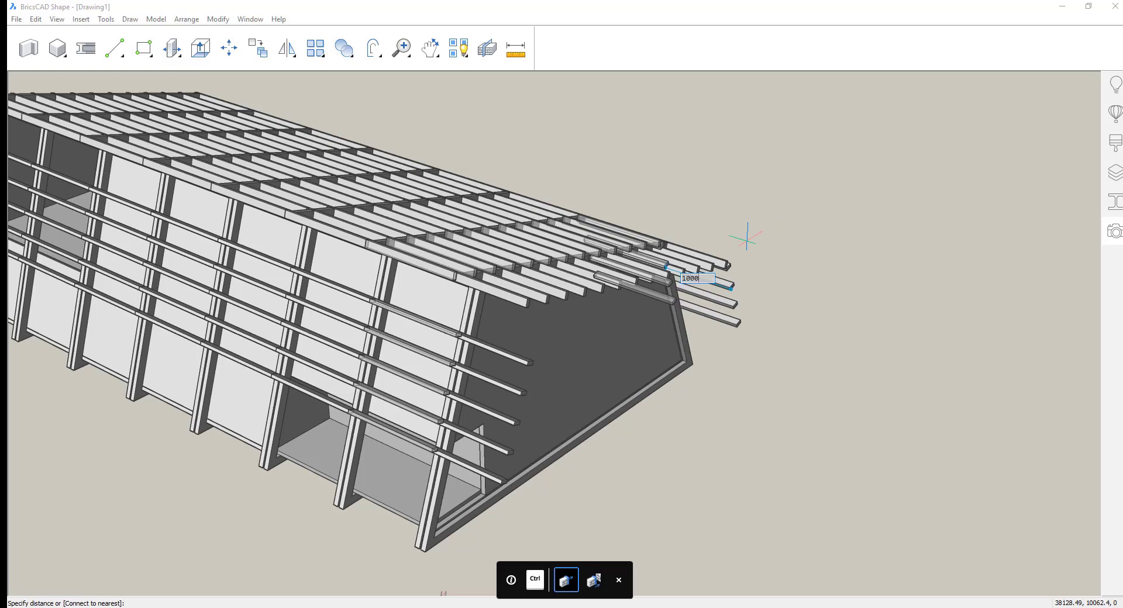
{"action": "key", "text": "Return"}
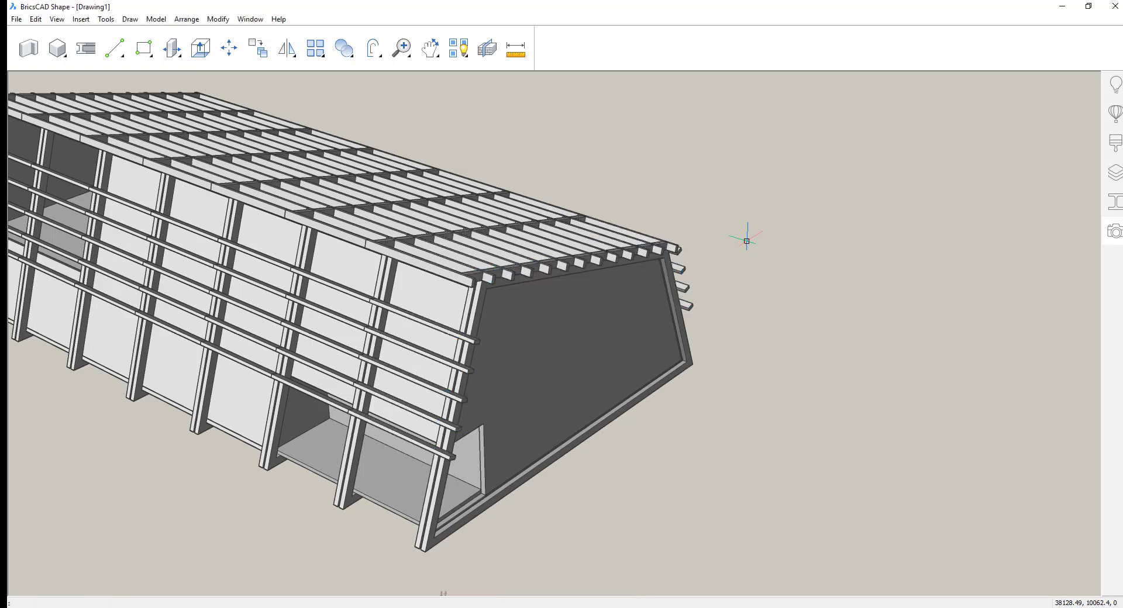
Select the matching end faces of all roof and side beams at the opposite end of the building and push them outward
{"action": "middle_click_drag", "start_coordinate": [746, 241], "coordinate": [895, 196], "text": "shift"}
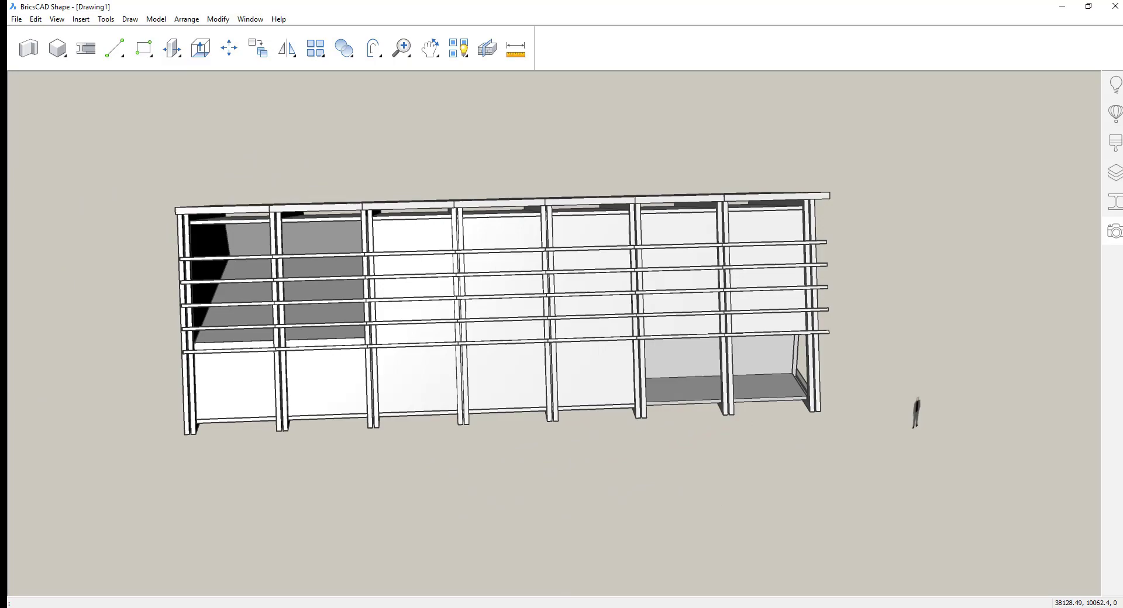
{"action": "middle_click_drag", "start_coordinate": [328, 234], "coordinate": [527, 196], "text": "shift"}
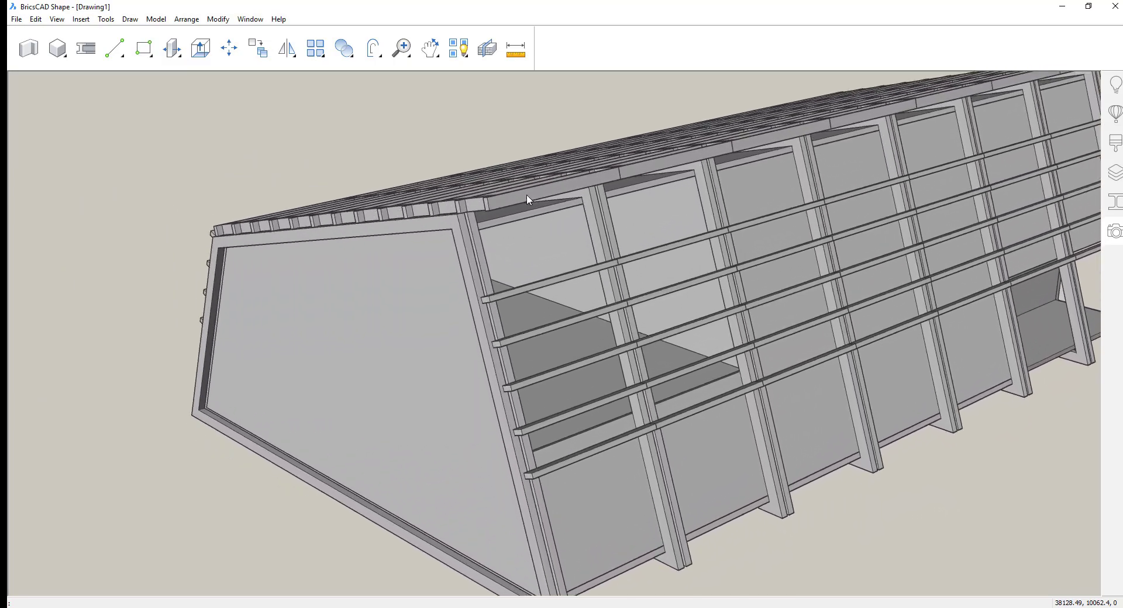
{"action": "scroll", "coordinate": [526, 196], "scroll_direction": "up", "scroll_amount": 2}
{"action": "mouse_move", "coordinate": [501, 183]}
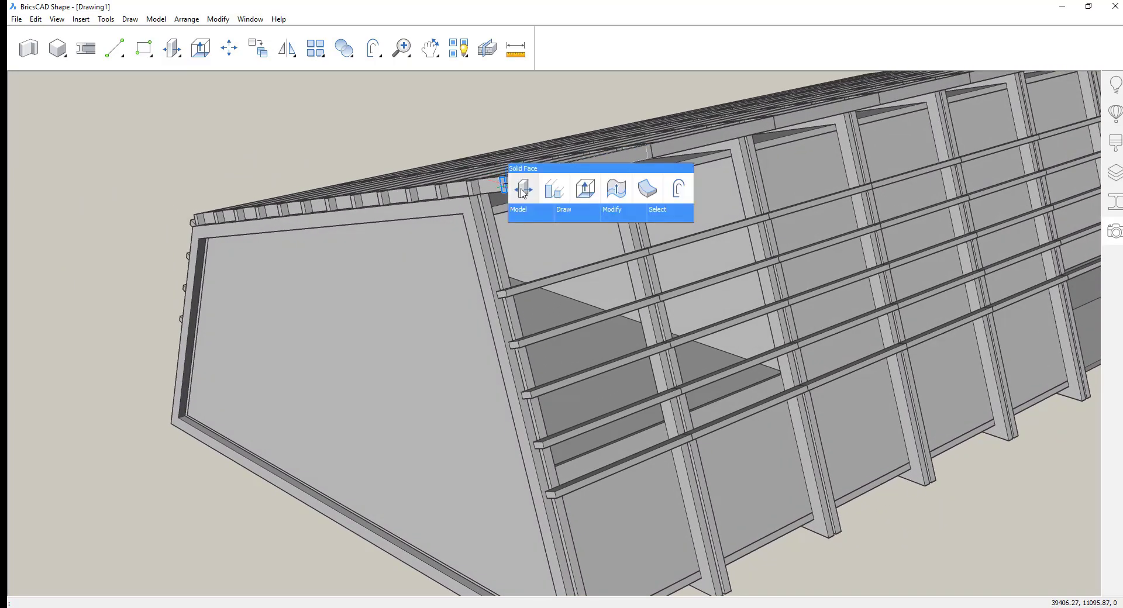
{"action": "left_click", "coordinate": [548, 191]}
{"action": "middle_click_drag", "start_coordinate": [293, 150], "coordinate": [285, 157], "text": "shift"}
{"action": "left_click", "coordinate": [289, 165]}
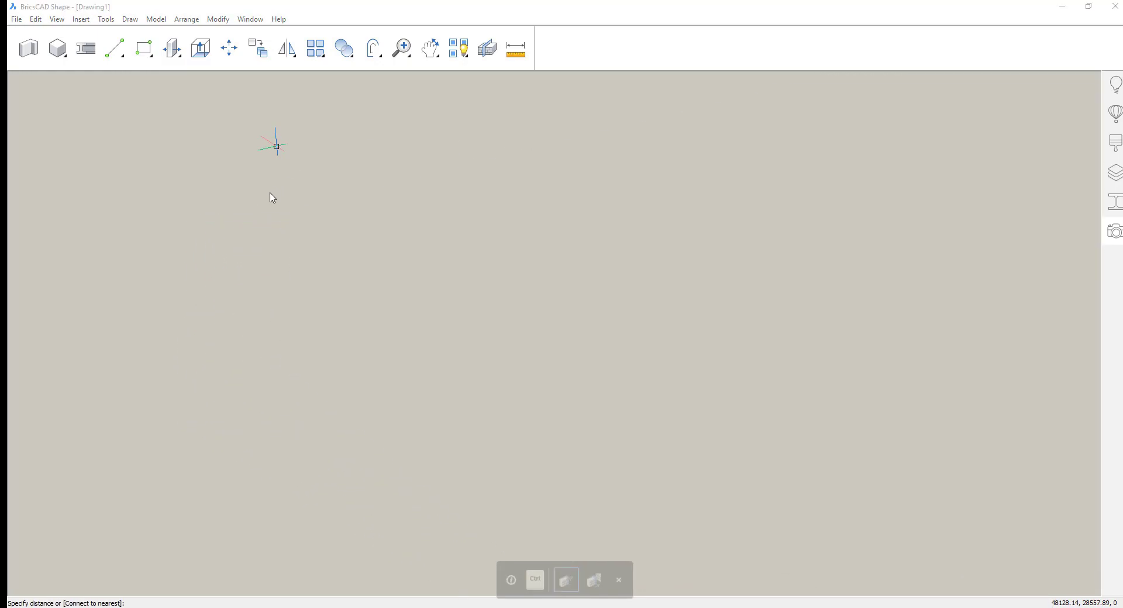
{"action": "key", "text": "Return"}
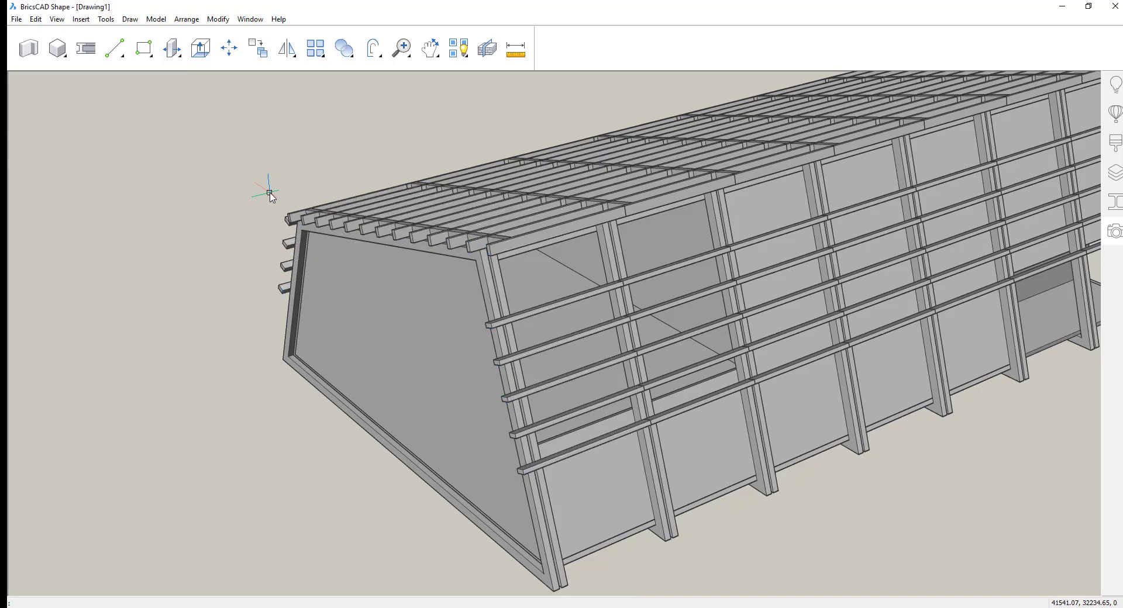
Draw a polyline across the beam ends from the lowest side beam, over both roof corners, down to the lowest side beam opposite
{"action": "middle_click_drag", "start_coordinate": [269, 192], "coordinate": [462, 234], "text": "shift"}
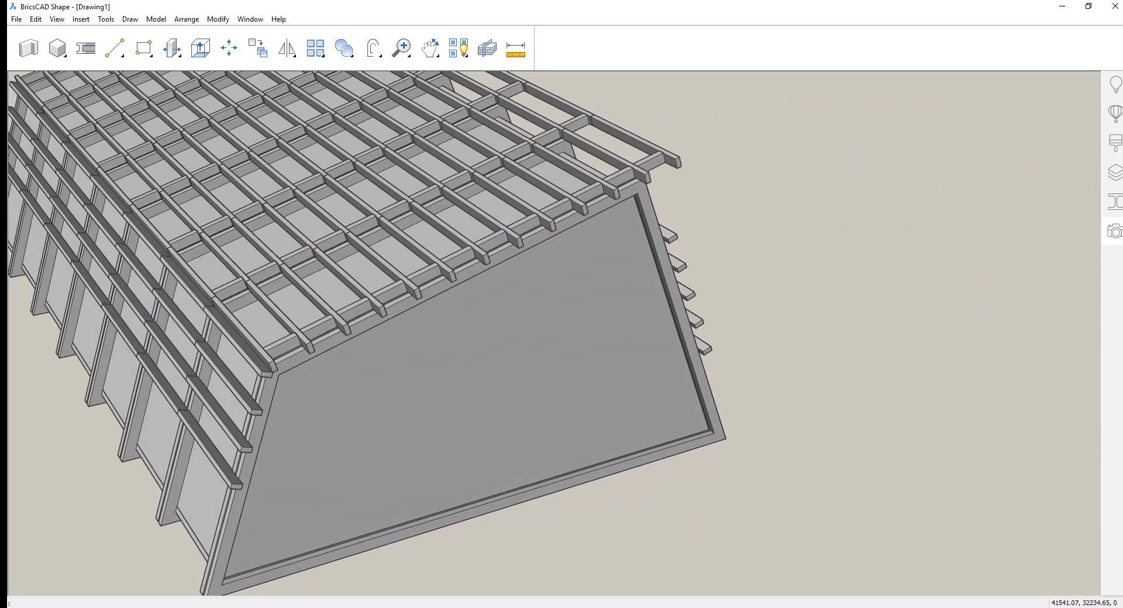
{"action": "scroll", "coordinate": [772, 387], "scroll_direction": "down", "scroll_amount": 2}
{"action": "scroll", "coordinate": [818, 462], "scroll_direction": "up", "scroll_amount": 8}
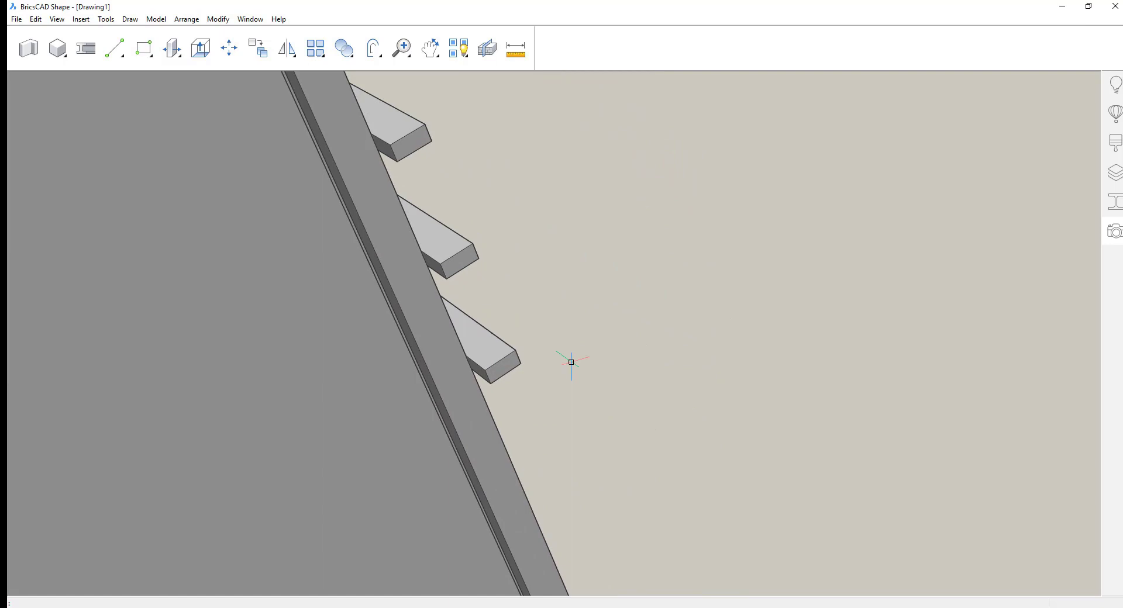
{"action": "right_click", "coordinate": [597, 327]}
{"action": "mouse_move", "coordinate": [644, 378]}
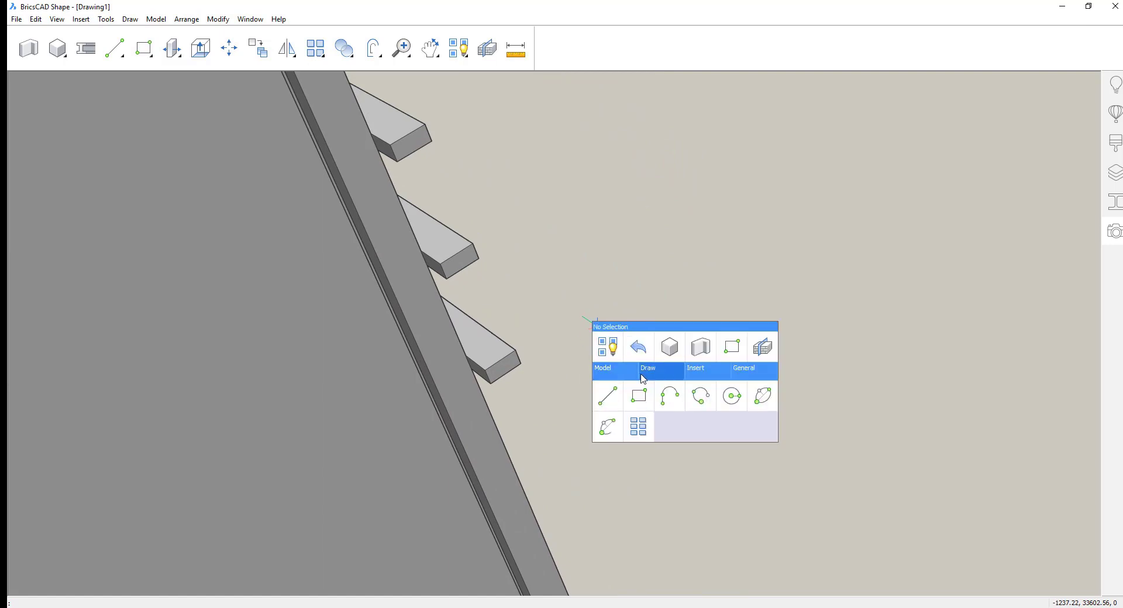
{"action": "left_click", "coordinate": [671, 403]}
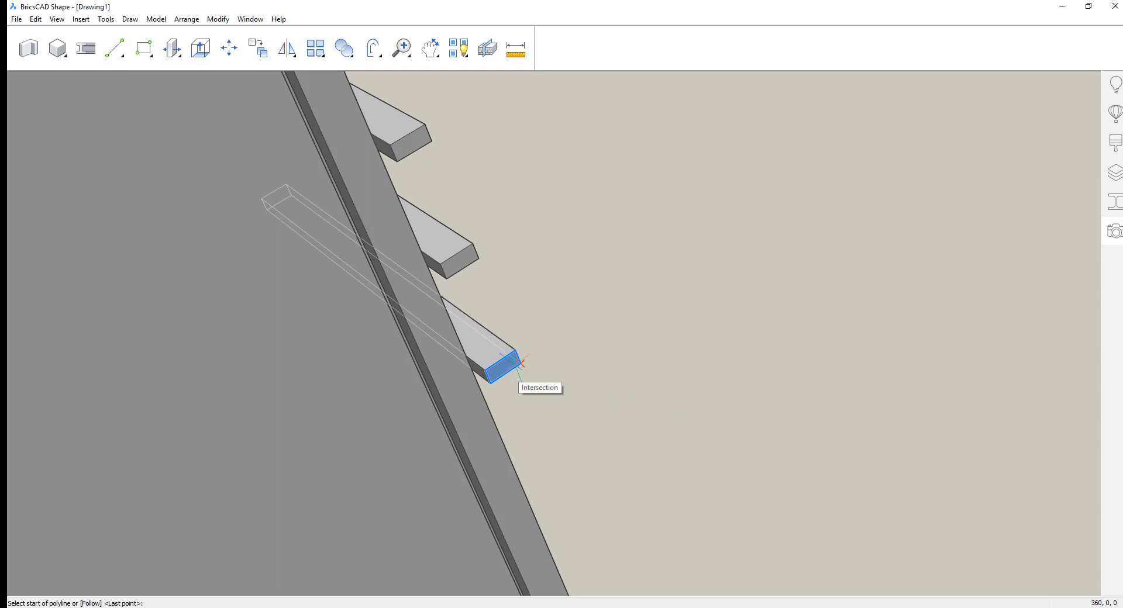
{"action": "left_click", "coordinate": [518, 356]}
{"action": "scroll", "coordinate": [521, 362], "scroll_direction": "down", "scroll_amount": 5}
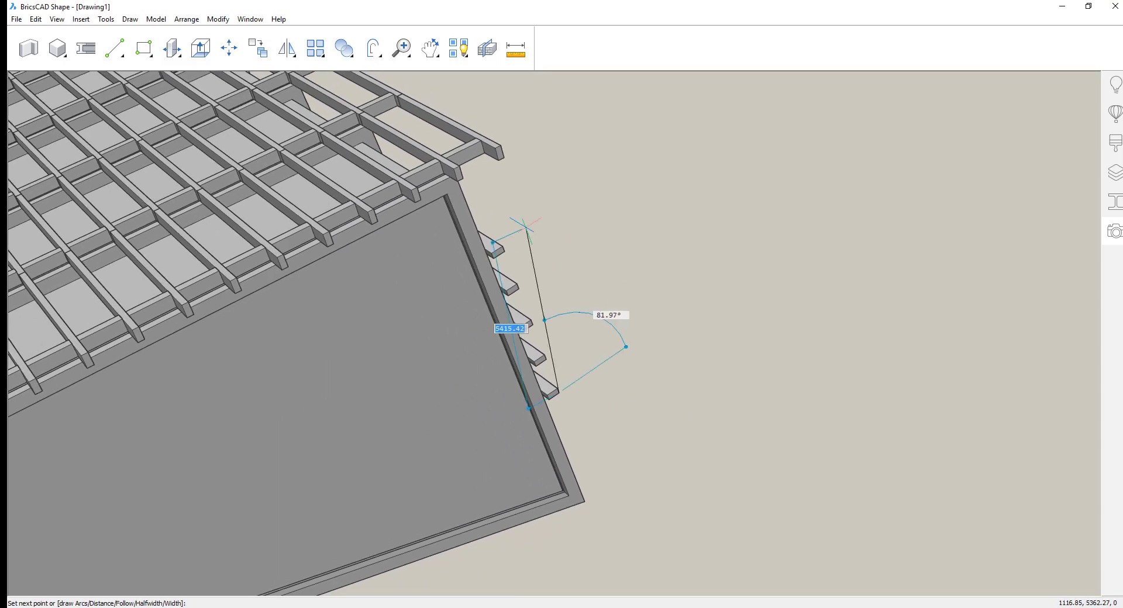
{"action": "left_click", "coordinate": [500, 146]}
{"action": "middle_click_drag", "start_coordinate": [517, 140], "coordinate": [773, 164], "text": "shift"}
{"action": "scroll", "coordinate": [521, 283], "scroll_direction": "up", "scroll_amount": 5}
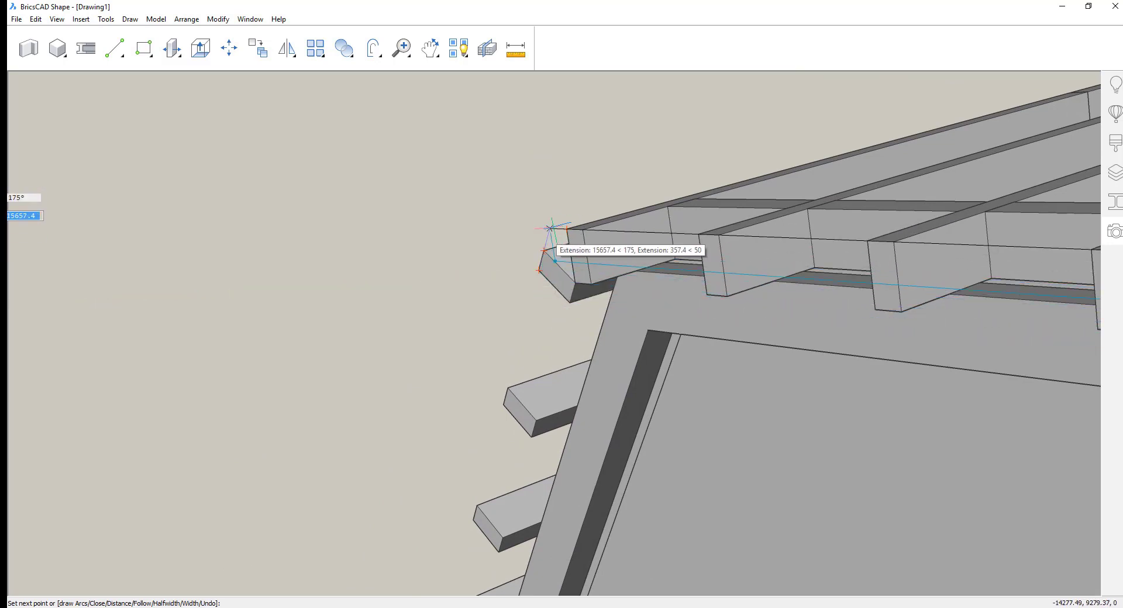
{"action": "left_click", "coordinate": [552, 228]}
{"action": "middle_click_drag", "start_coordinate": [419, 305], "coordinate": [418, 384], "text": "shift"}
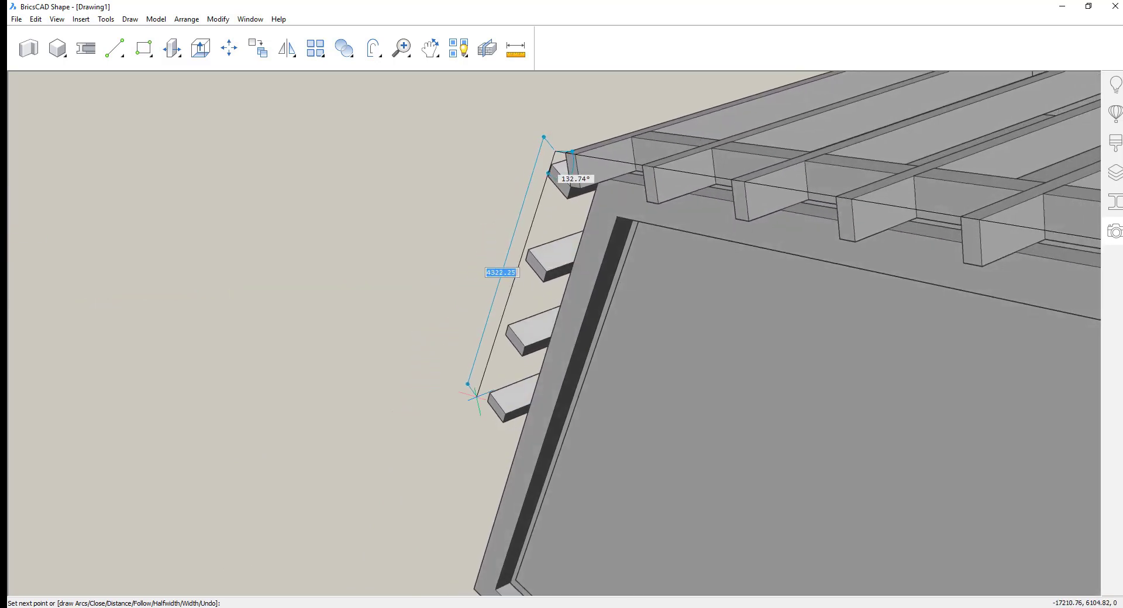
{"action": "left_click", "coordinate": [488, 401]}
Extrude the beam-end polyline along the full length of the building and thicken the resulting surface into a thin skin
{"action": "left_click", "coordinate": [545, 294]}
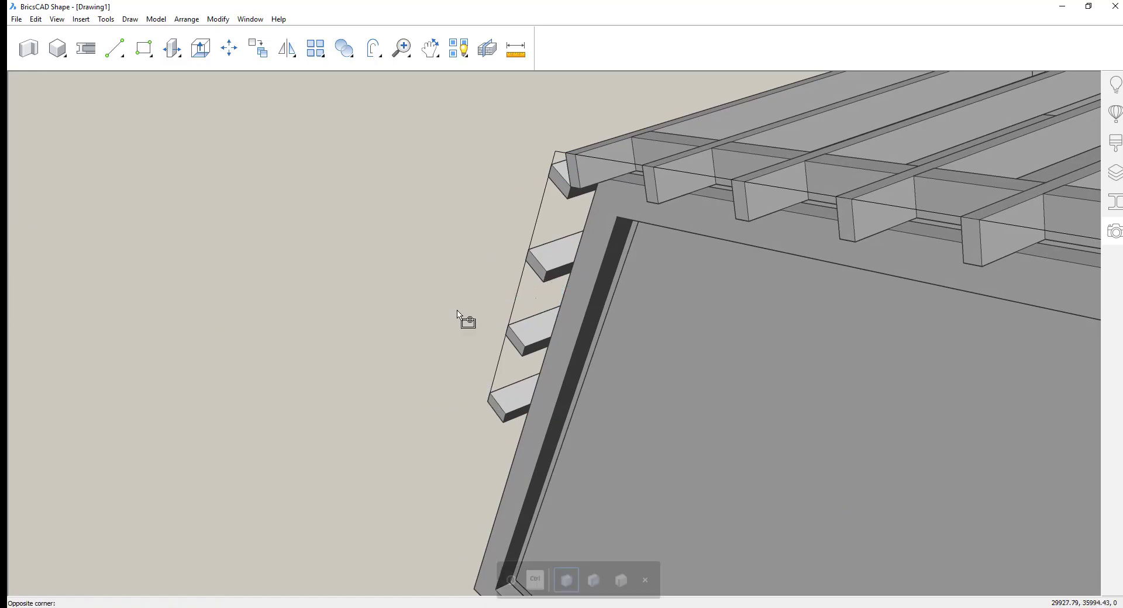
{"action": "left_click", "coordinate": [466, 321]}
{"action": "middle_click_drag", "start_coordinate": [377, 324], "coordinate": [377, 321], "text": "shift"}
{"action": "scroll", "coordinate": [377, 324], "scroll_direction": "down", "scroll_amount": 4}
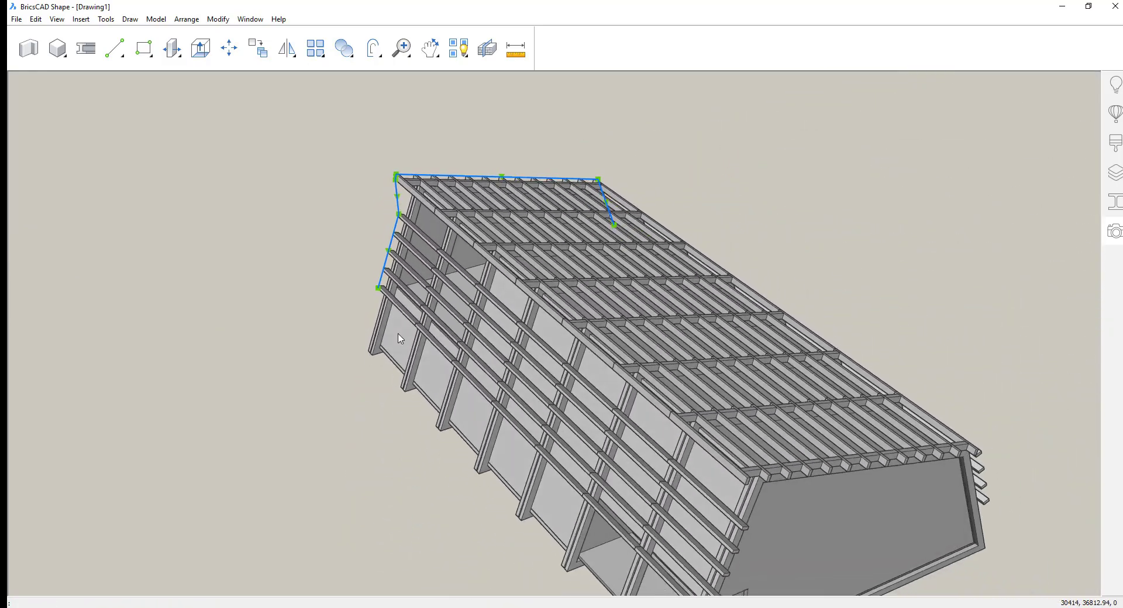
{"action": "mouse_move", "coordinate": [280, 361]}
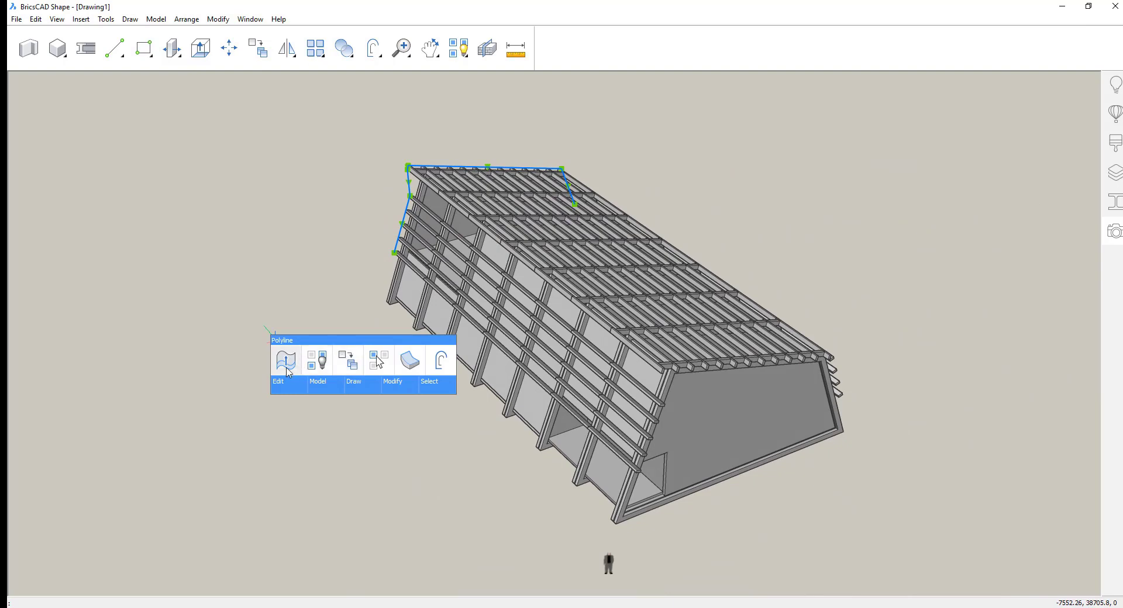
{"action": "left_click", "coordinate": [286, 372]}
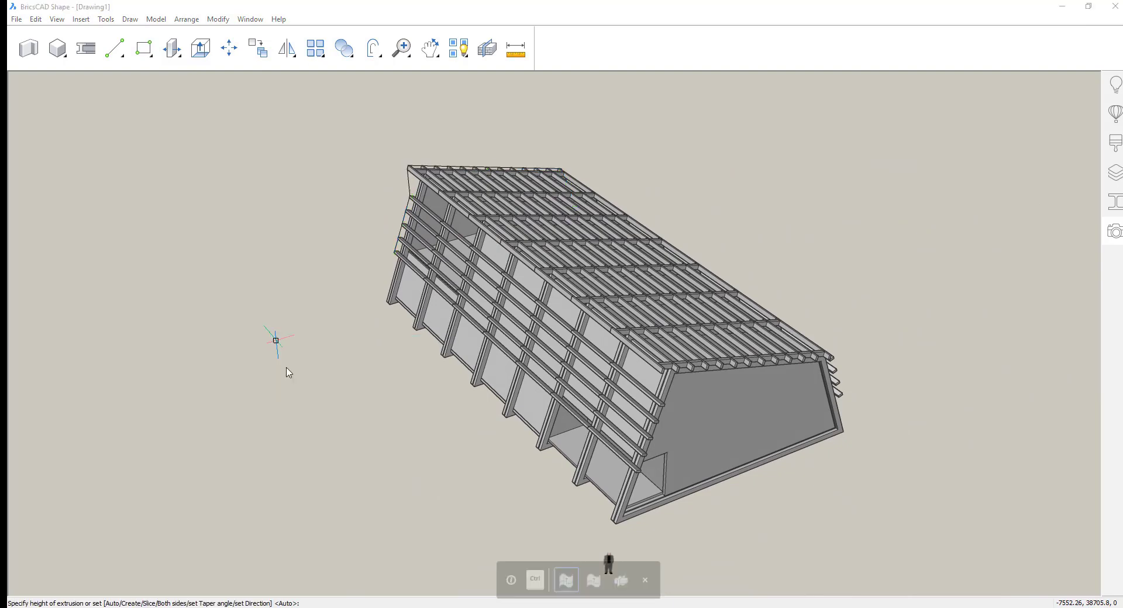
{"action": "left_click", "coordinate": [607, 479]}
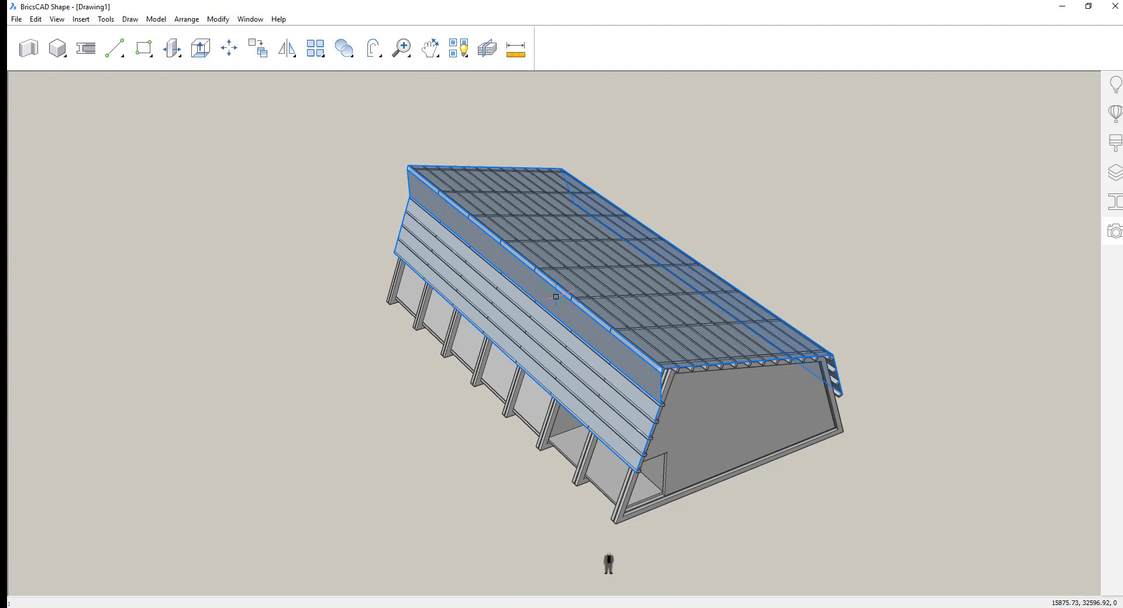
{"action": "left_click", "coordinate": [575, 305]}
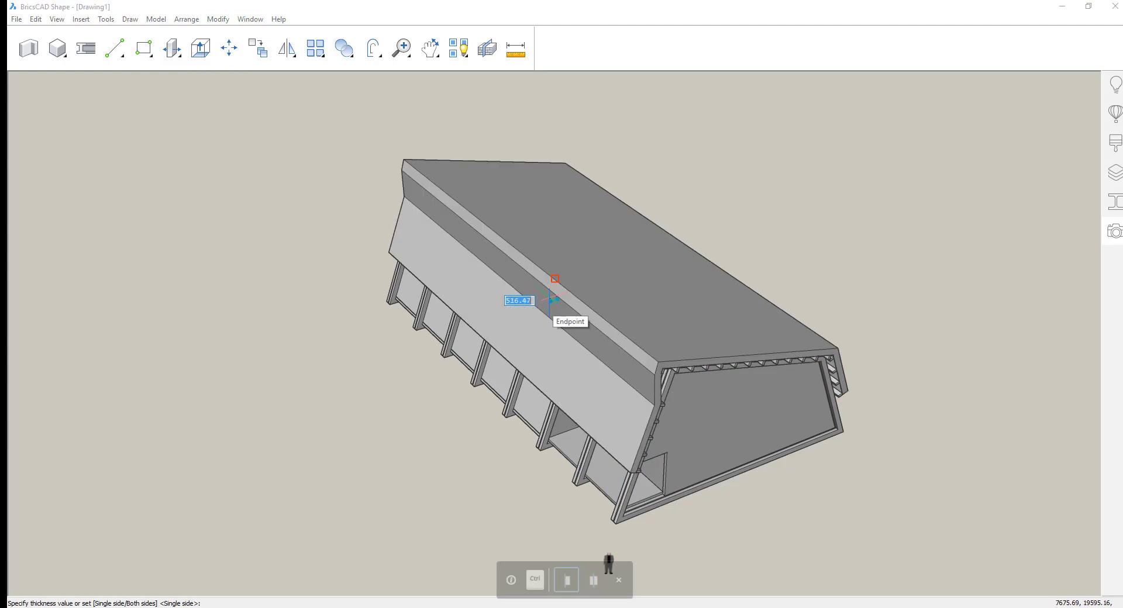
{"action": "key", "text": "Escape"}
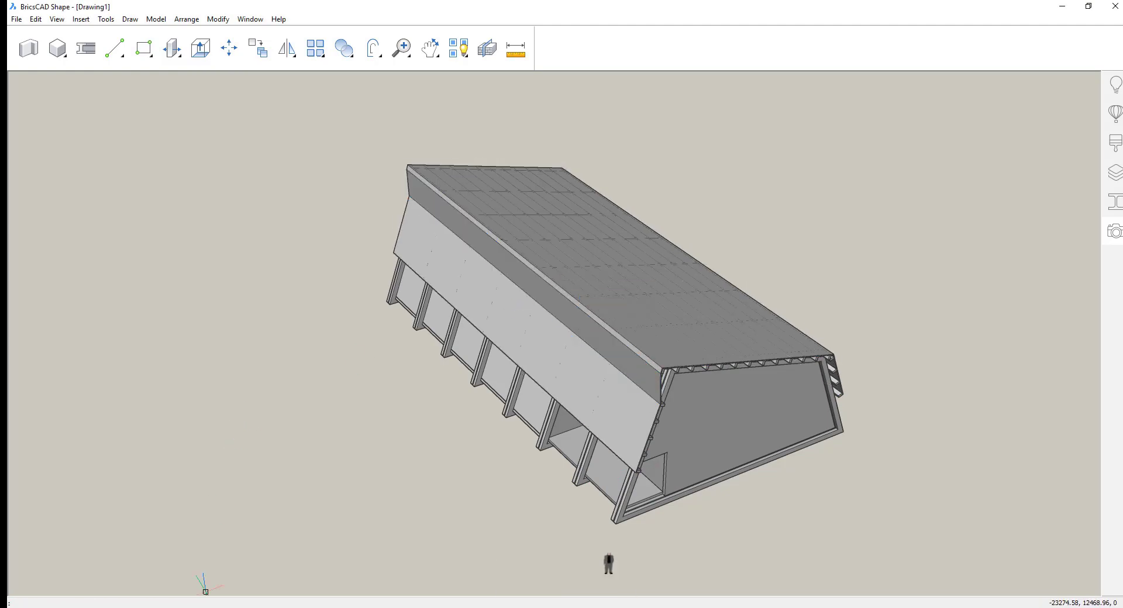
Apply the pale violet material from the Glass category to the skin covering the roof and side beams
{"action": "middle_click_drag", "start_coordinate": [202, 585], "coordinate": [172, 551], "text": "shift"}
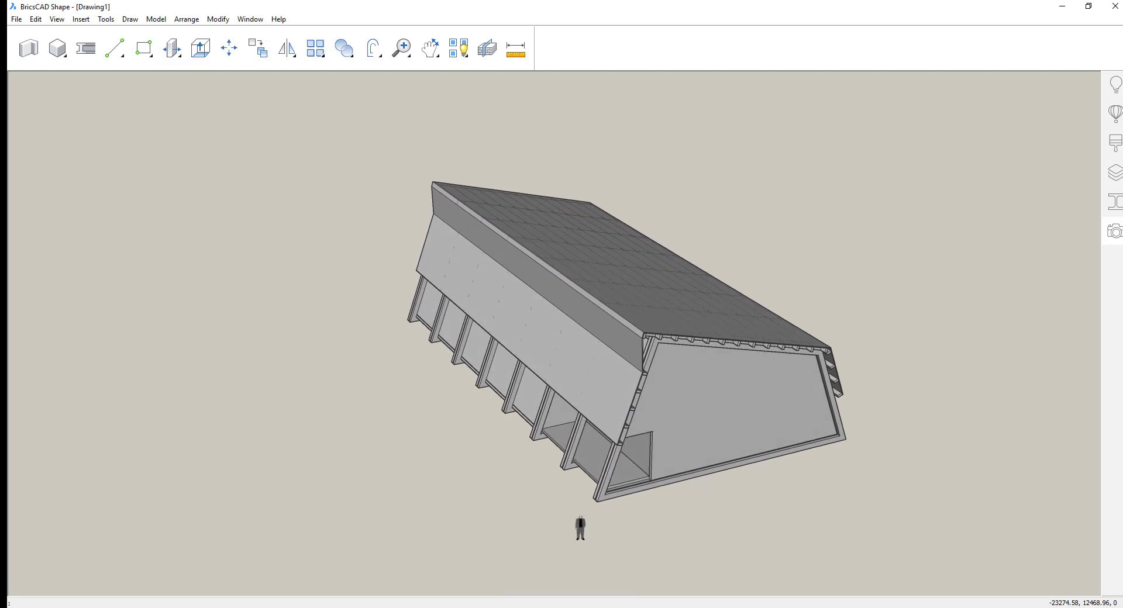
{"action": "middle_click_drag", "start_coordinate": [927, 263], "coordinate": [830, 213], "text": "shift"}
{"action": "left_click", "coordinate": [1111, 148]}
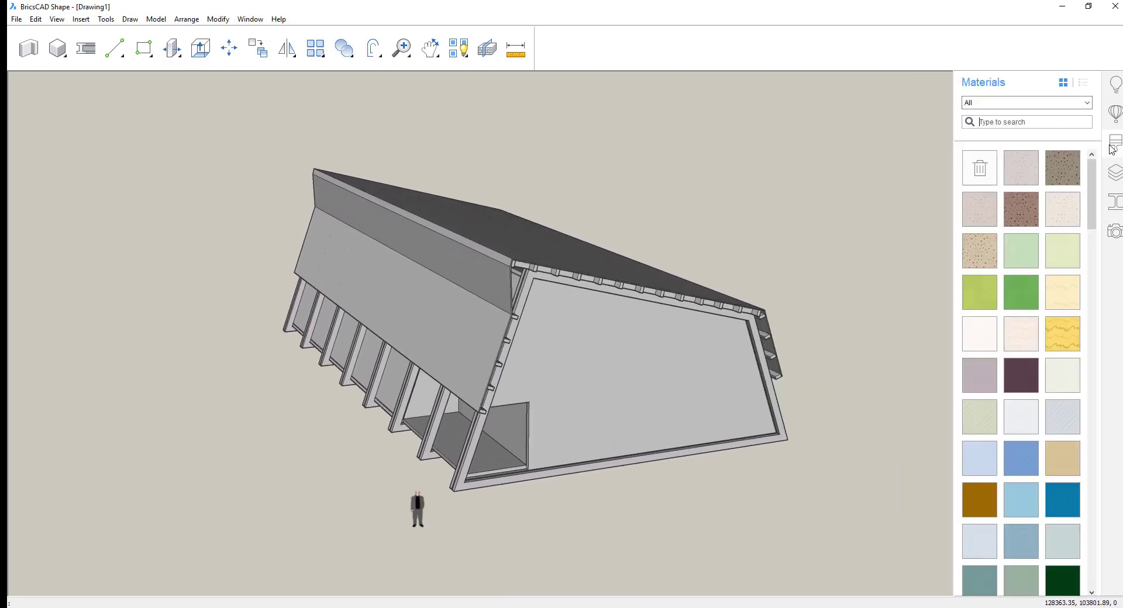
{"action": "left_click", "coordinate": [1085, 103]}
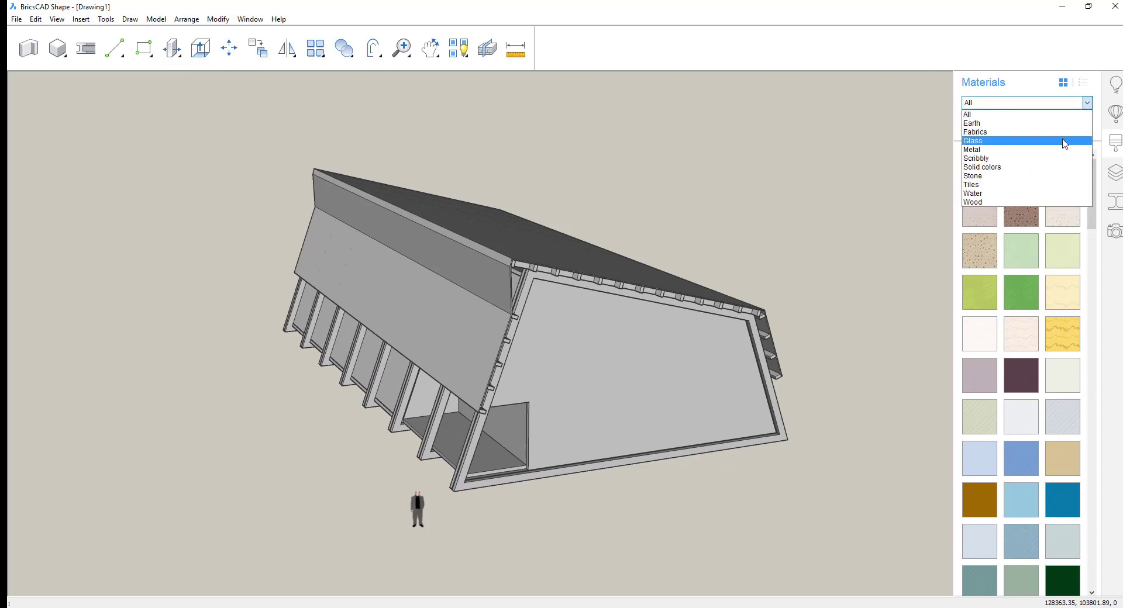
{"action": "left_click", "coordinate": [1065, 141]}
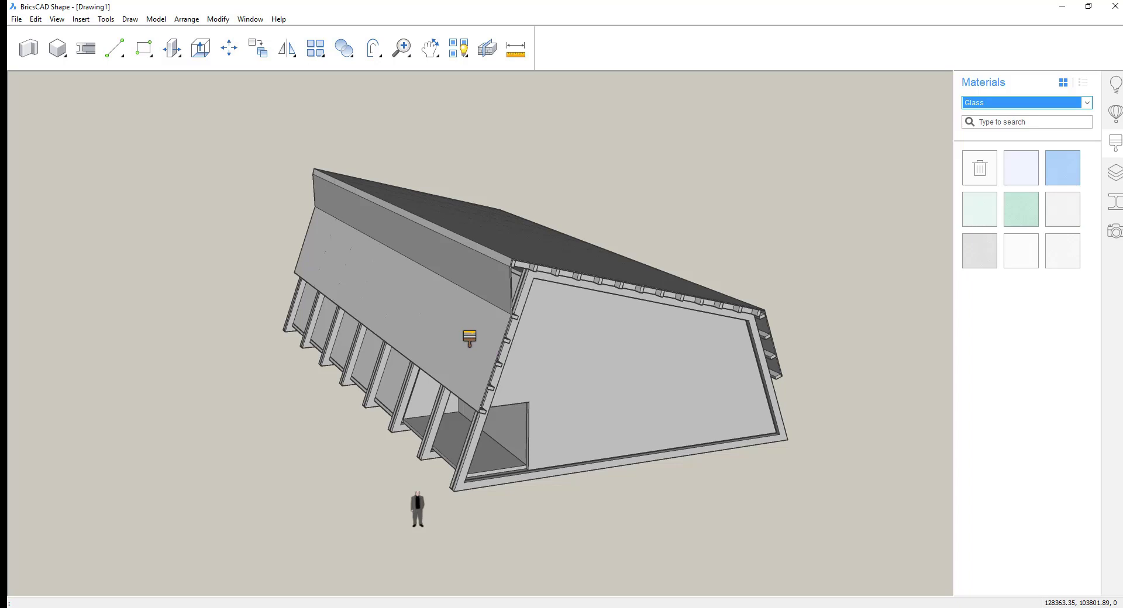
{"action": "left_click_drag", "start_coordinate": [1020, 167], "coordinate": [585, 263]}
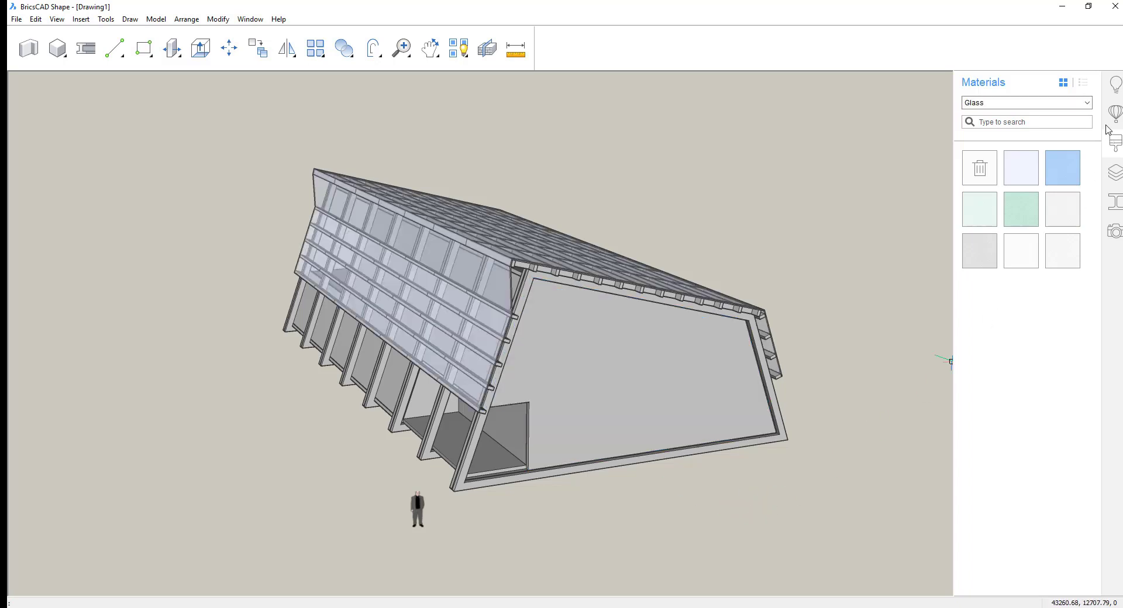
Select the building's wall solids and apply the Brick Taupe material from the Stone category to them
{"action": "left_click", "coordinate": [1086, 103]}
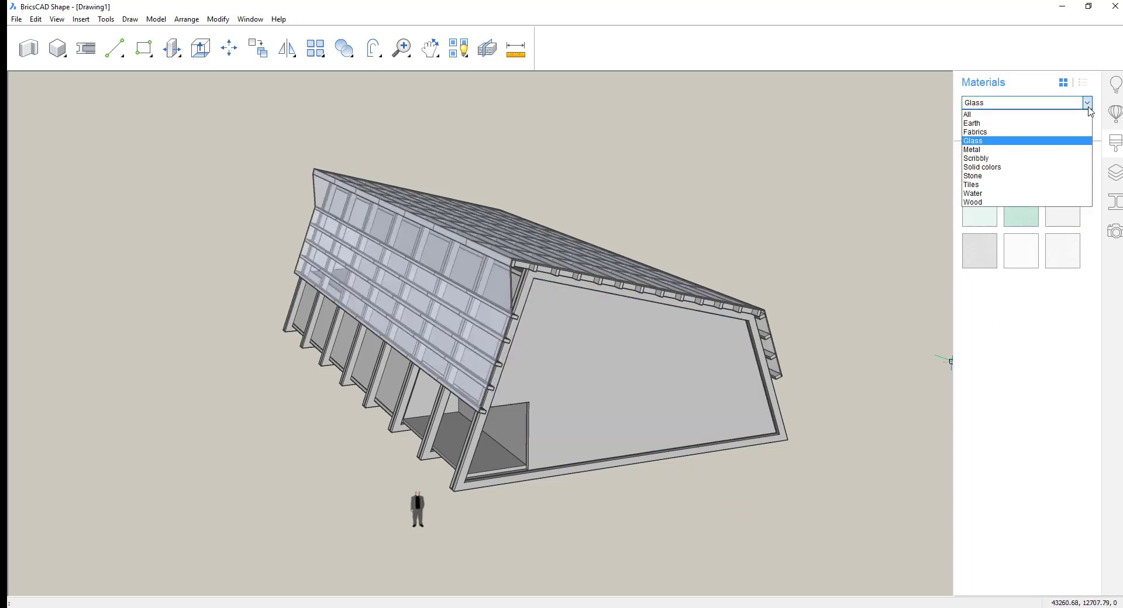
{"action": "left_click", "coordinate": [1028, 176]}
{"action": "left_click", "coordinate": [571, 399]}
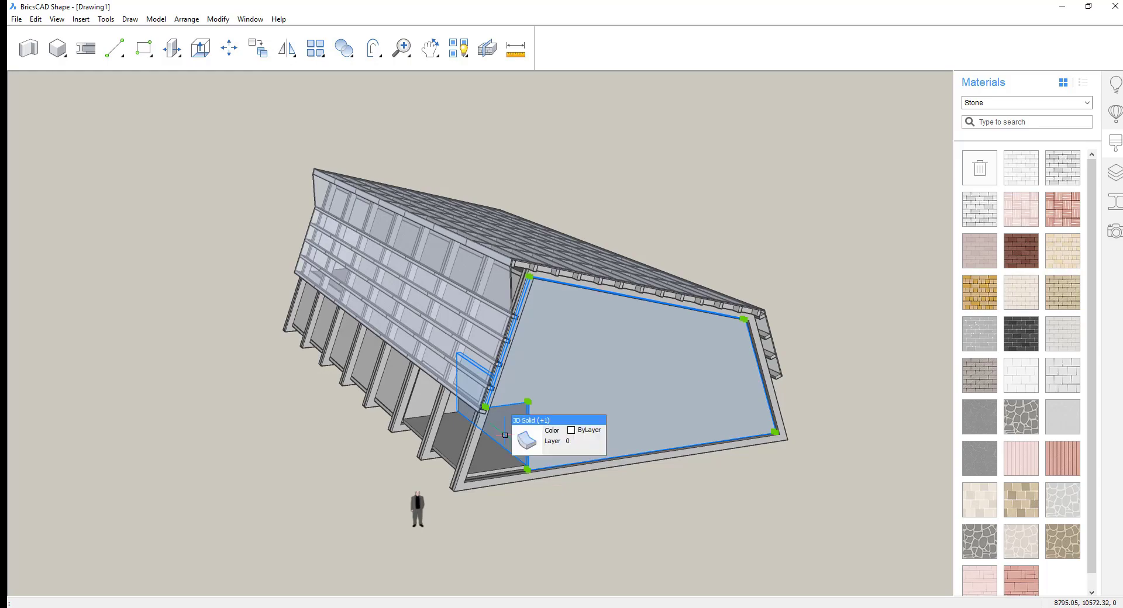
{"action": "left_click", "coordinate": [391, 395]}
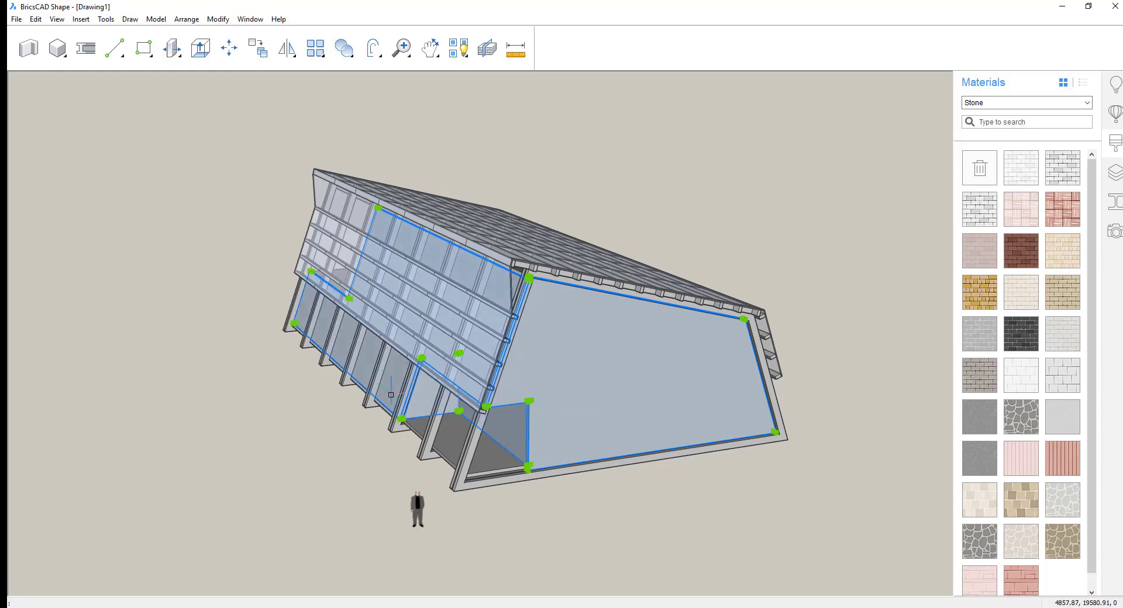
{"action": "middle_click_drag", "start_coordinate": [391, 395], "coordinate": [117, 374], "text": "shift"}
{"action": "middle_click_drag", "start_coordinate": [503, 275], "coordinate": [434, 406], "text": "shift"}
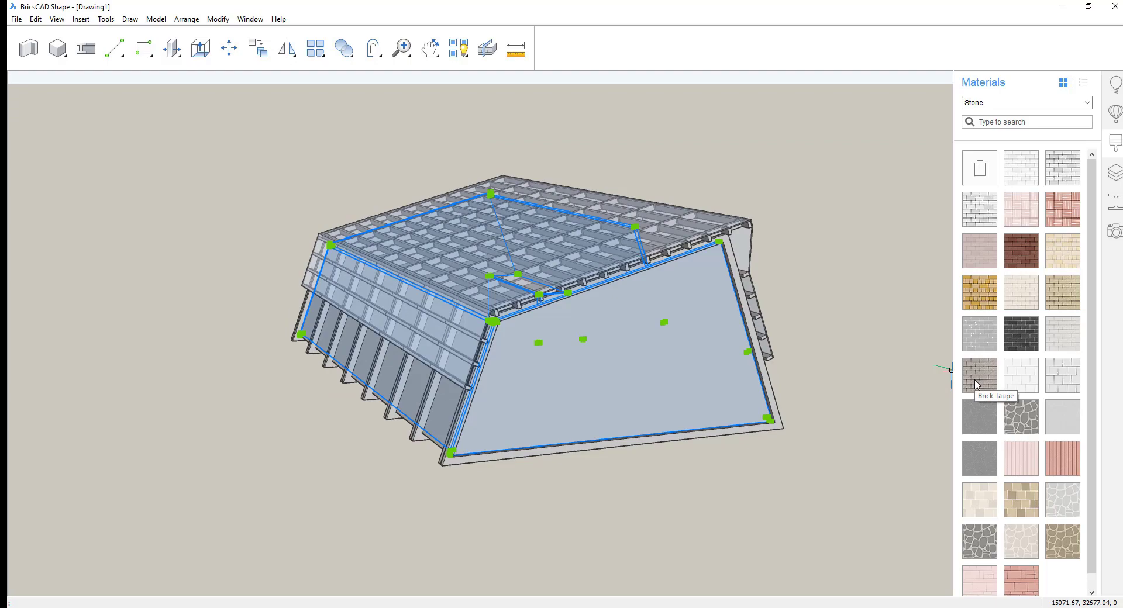
{"action": "left_click", "coordinate": [602, 422]}
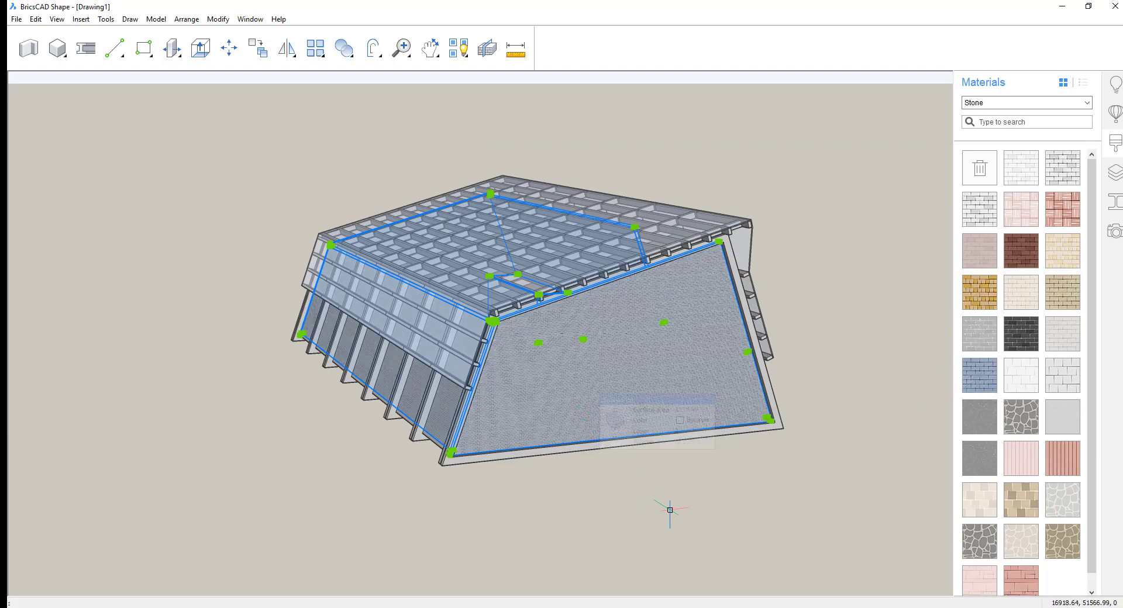
{"action": "key", "text": "Escape"}
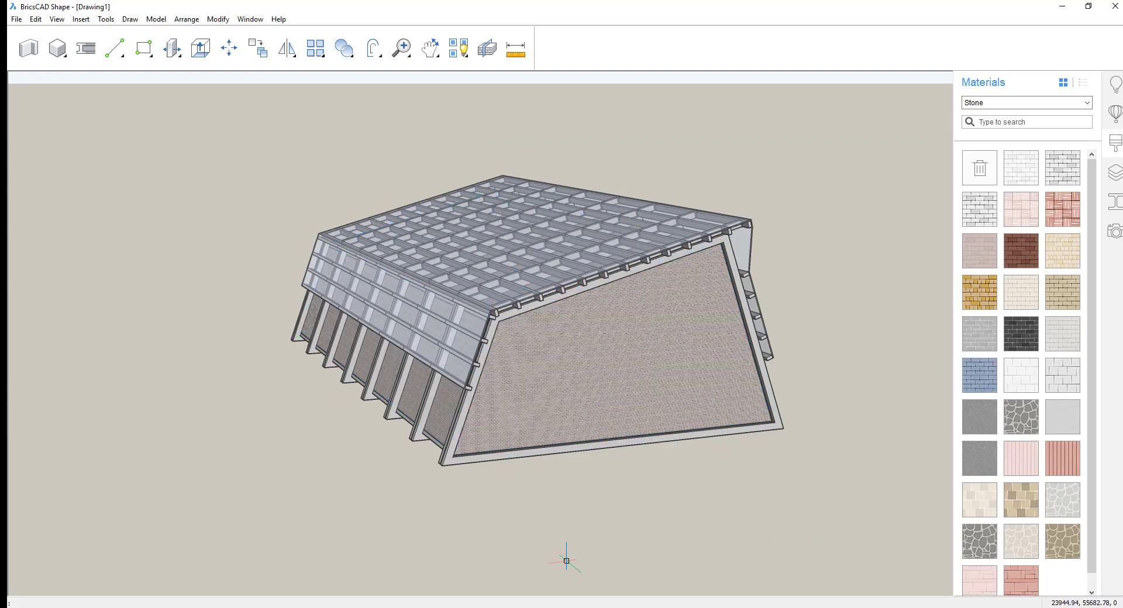
Select all the repeated frames around the building and apply the Light Wood material from the Wood category to them
{"action": "middle_click_drag", "start_coordinate": [567, 559], "coordinate": [587, 549], "text": "shift"}
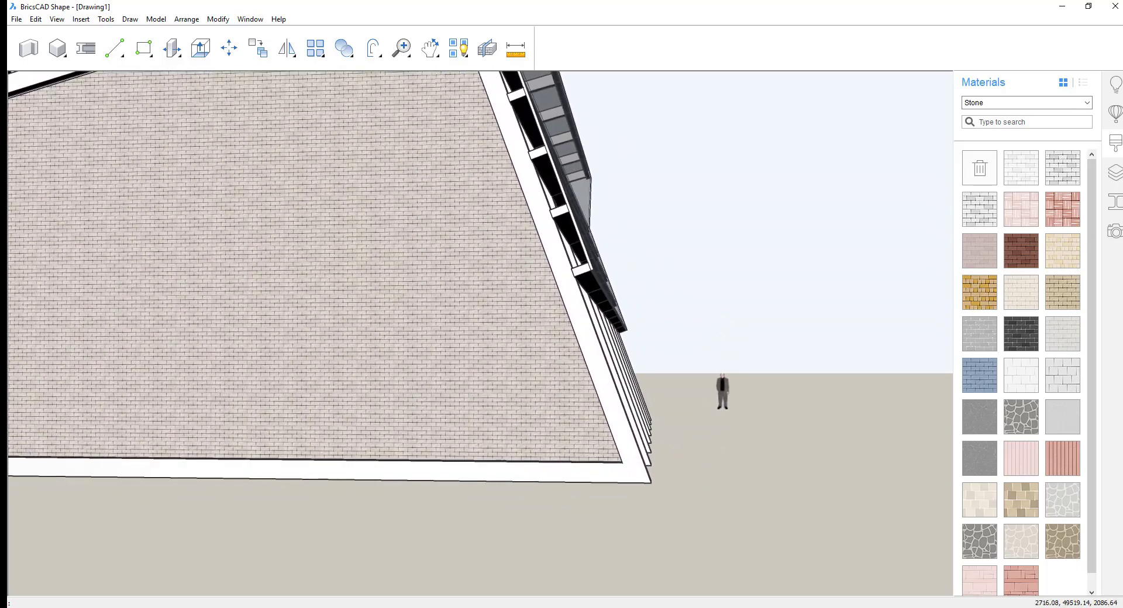
{"action": "left_click", "coordinate": [671, 345]}
{"action": "left_click", "coordinate": [644, 371]}
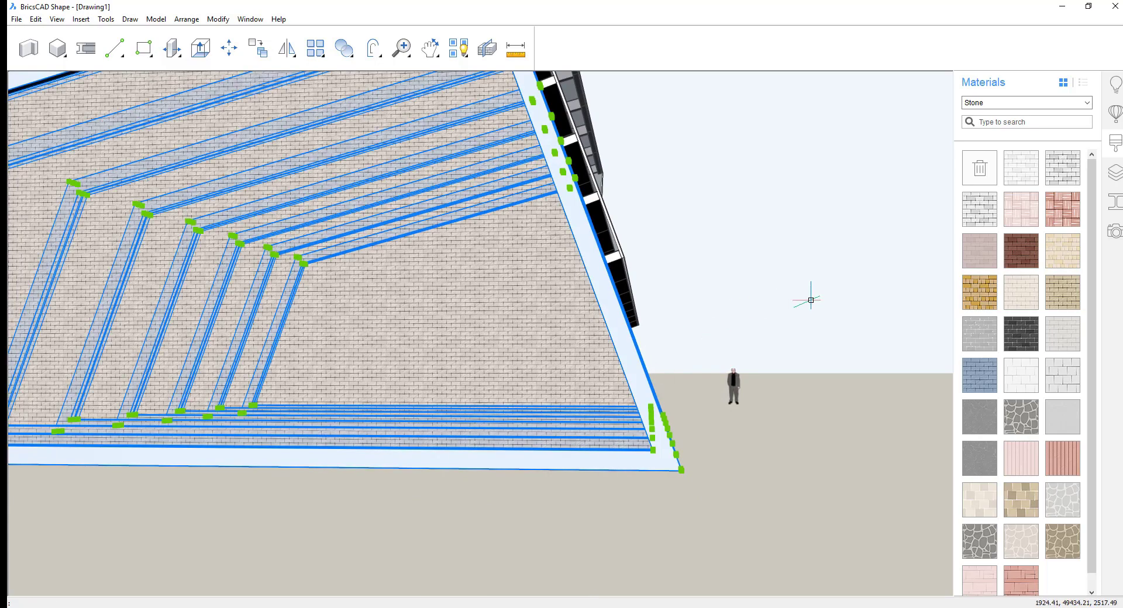
{"action": "left_click", "coordinate": [1086, 104]}
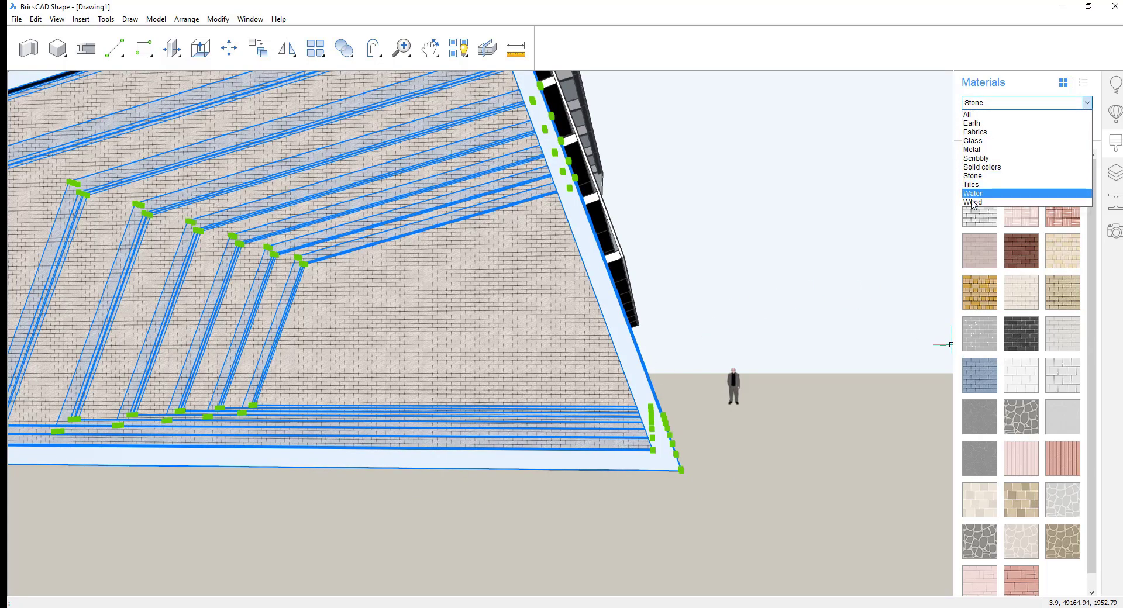
{"action": "left_click", "coordinate": [1047, 196]}
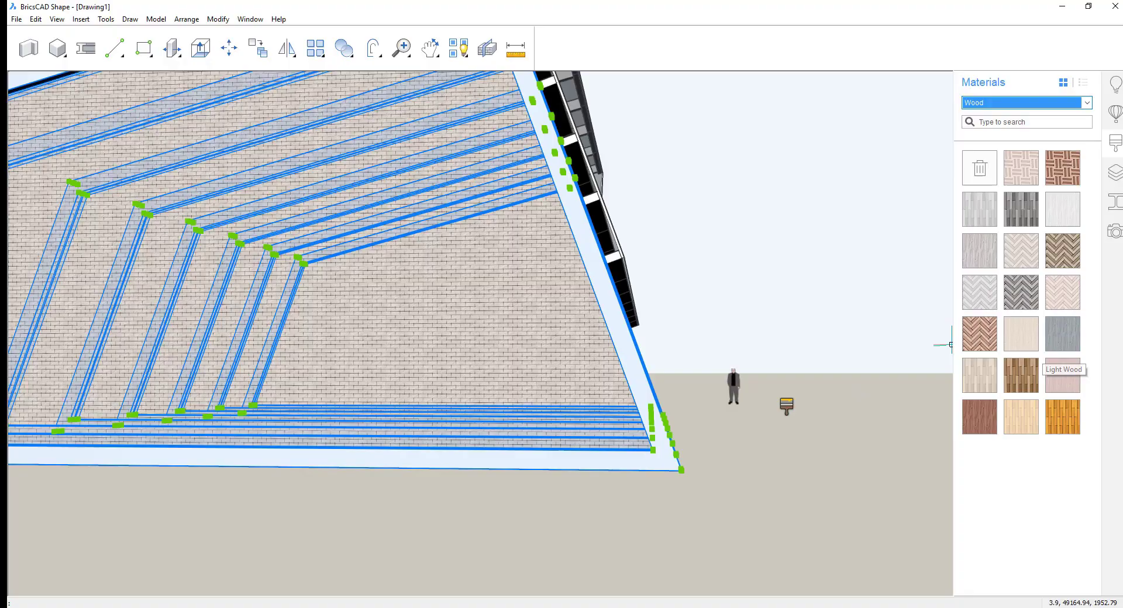
{"action": "left_click", "coordinate": [648, 404]}
{"action": "middle_click_drag", "start_coordinate": [754, 305], "coordinate": [703, 595], "text": "shift"}
{"action": "key", "text": "Escape"}
{"action": "middle_click_drag", "start_coordinate": [526, 328], "coordinate": [436, 357], "text": "shift"}
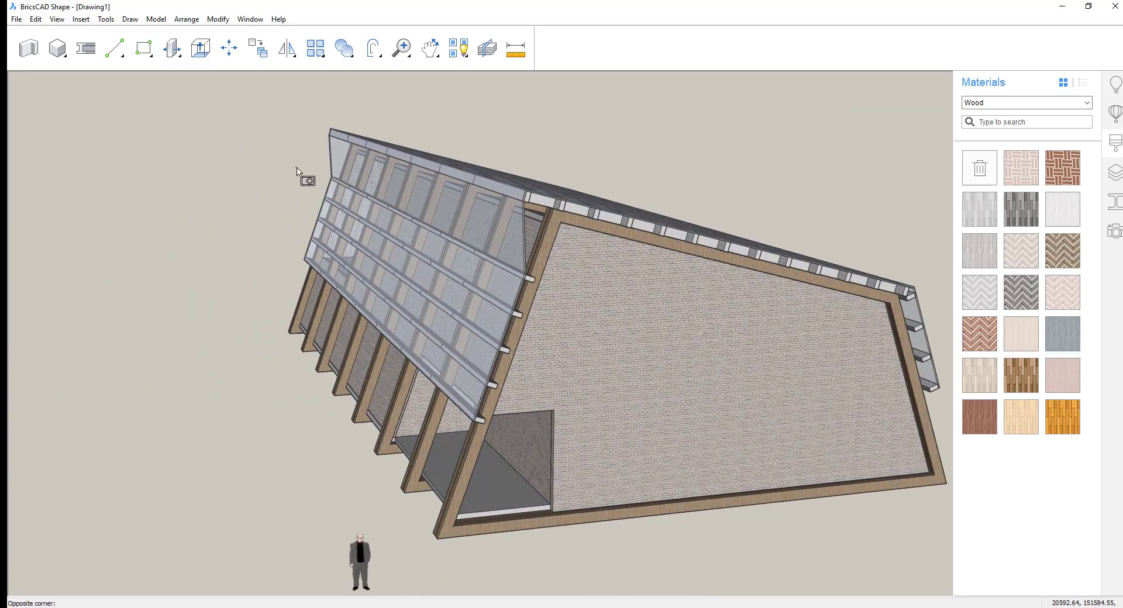
Select all the roof and side beams and apply the EURO IPE 360 profile from the IShape profiles to them
{"action": "left_click", "coordinate": [565, 430]}
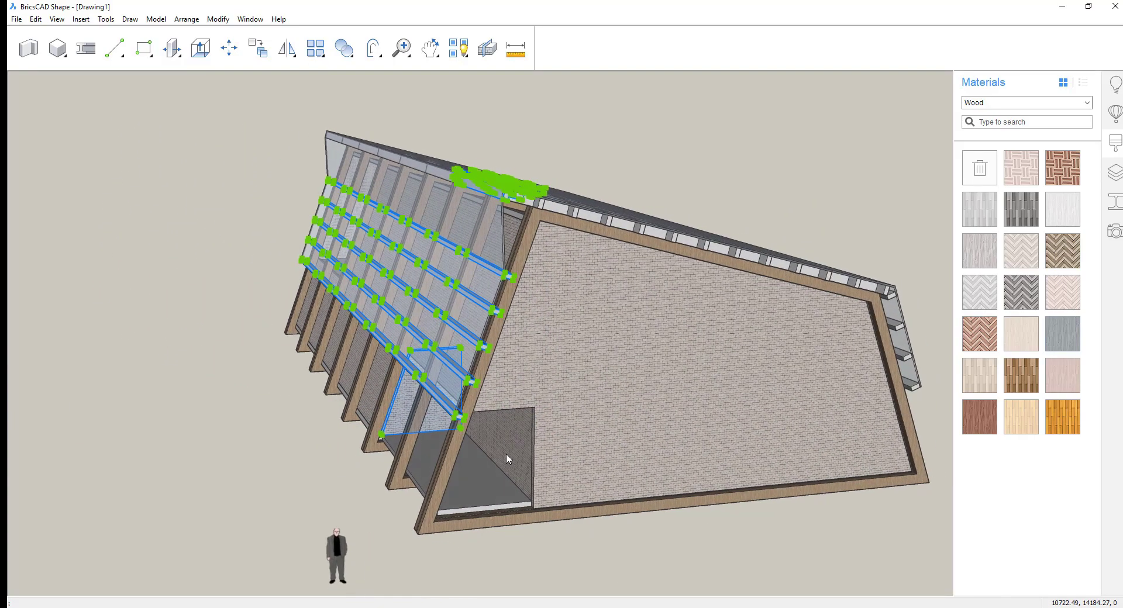
{"action": "key", "text": "Escape"}
{"action": "middle_click_drag", "start_coordinate": [507, 460], "coordinate": [345, 262], "text": "shift"}
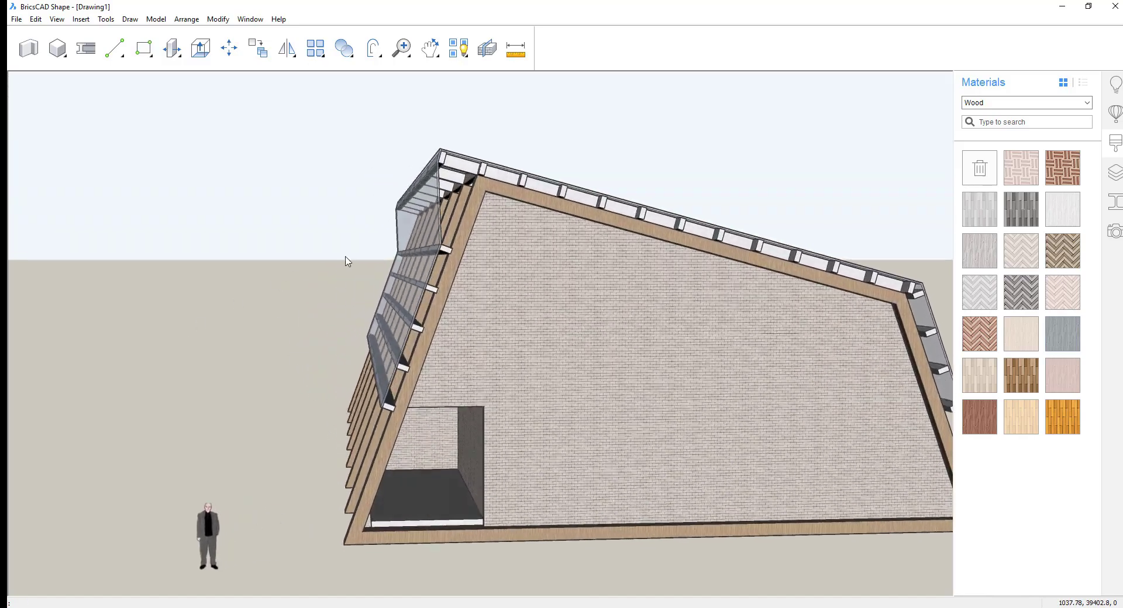
{"action": "left_click", "coordinate": [351, 236]}
{"action": "left_click", "coordinate": [483, 430]}
{"action": "mouse_move", "coordinate": [483, 430]}
{"action": "middle_mouse_down", "text": "shift"}
{"action": "mouse_move", "coordinate": [409, 427]}
{"action": "mouse_move", "coordinate": [313, 155]}
{"action": "middle_mouse_up", "text": "shift"}
{"action": "left_click", "coordinate": [321, 123]}
{"action": "left_click", "coordinate": [813, 313]}
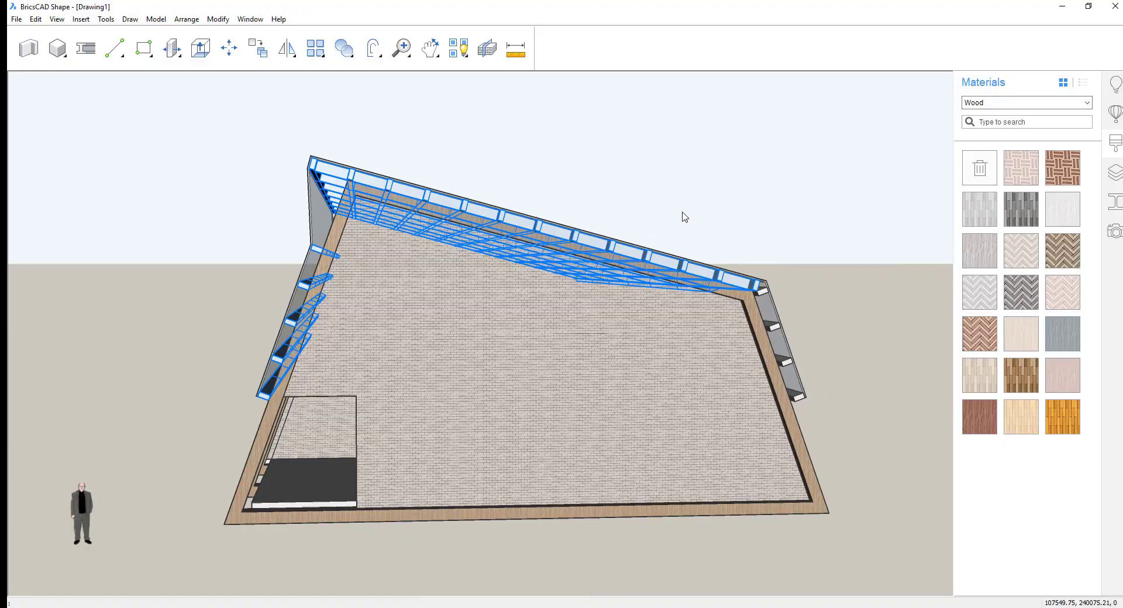
{"action": "middle_click_drag", "start_coordinate": [726, 244], "coordinate": [419, 166]}
{"action": "left_click", "coordinate": [418, 170]}
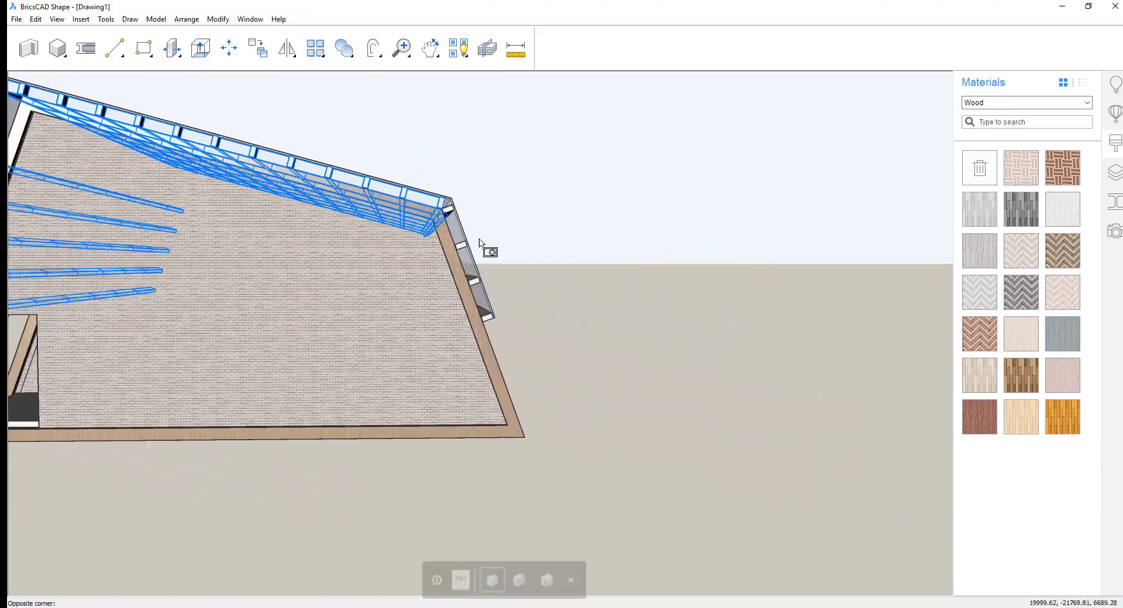
{"action": "left_click", "coordinate": [527, 329]}
{"action": "middle_click_drag", "start_coordinate": [527, 329], "coordinate": [1003, 288], "text": "shift"}
{"action": "scroll", "coordinate": [704, 283], "scroll_direction": "up", "scroll_amount": 5}
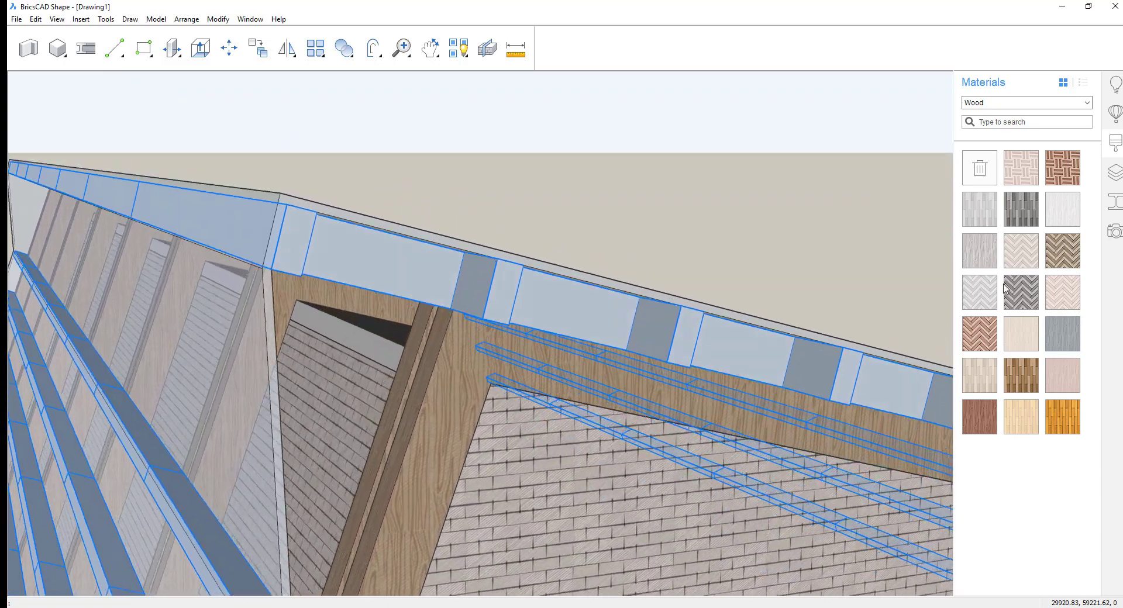
{"action": "left_click", "coordinate": [1114, 201]}
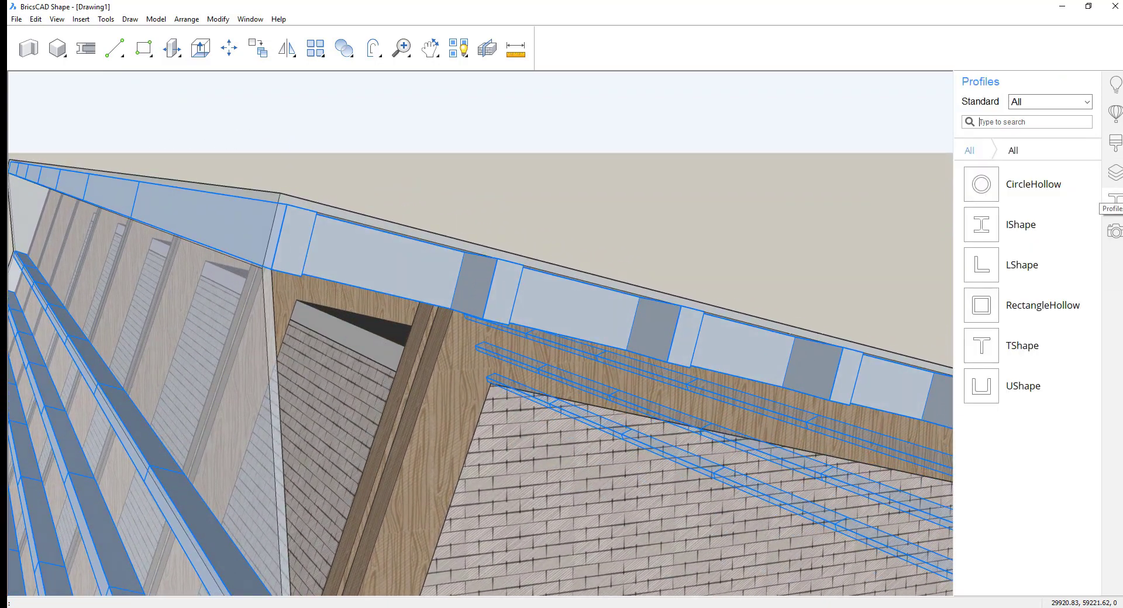
{"action": "left_click", "coordinate": [1023, 229]}
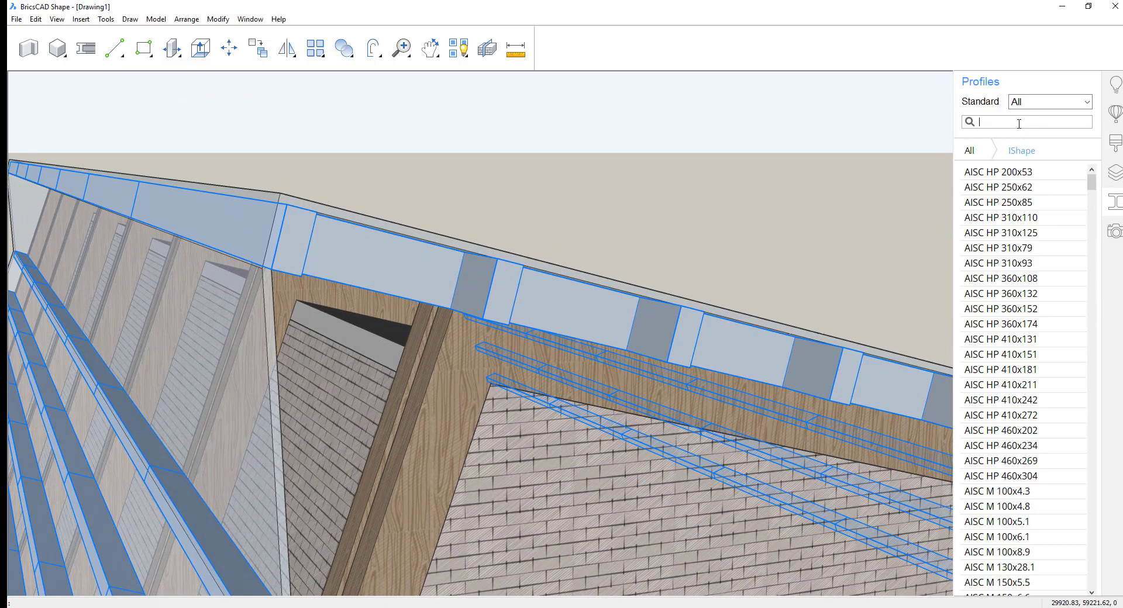
{"action": "type", "text": "IPE"}
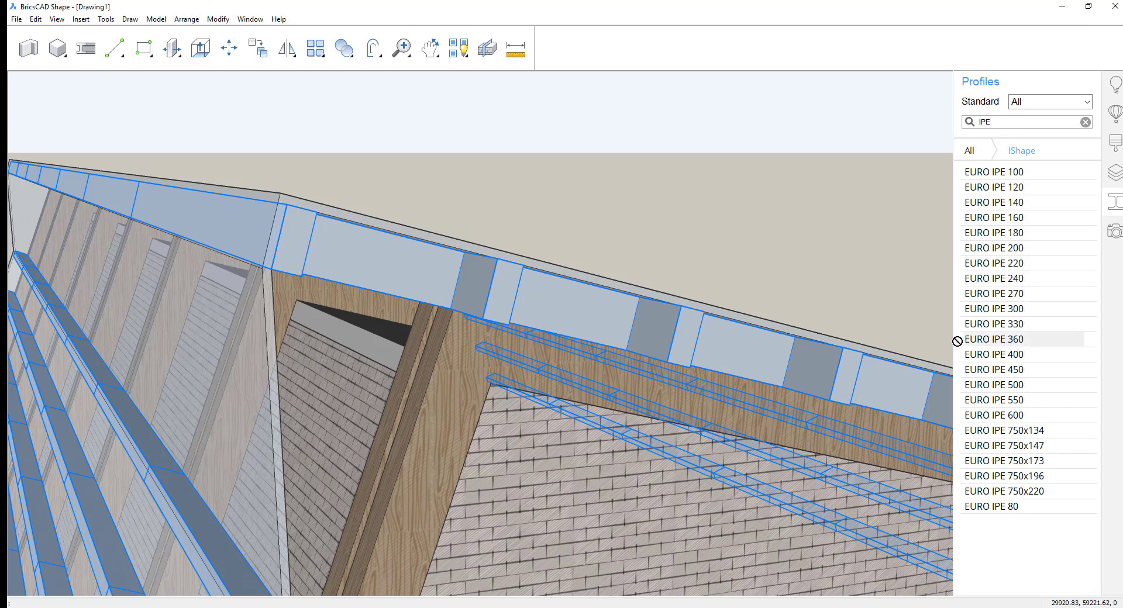
{"action": "left_click_drag", "start_coordinate": [498, 302], "coordinate": [498, 301]}
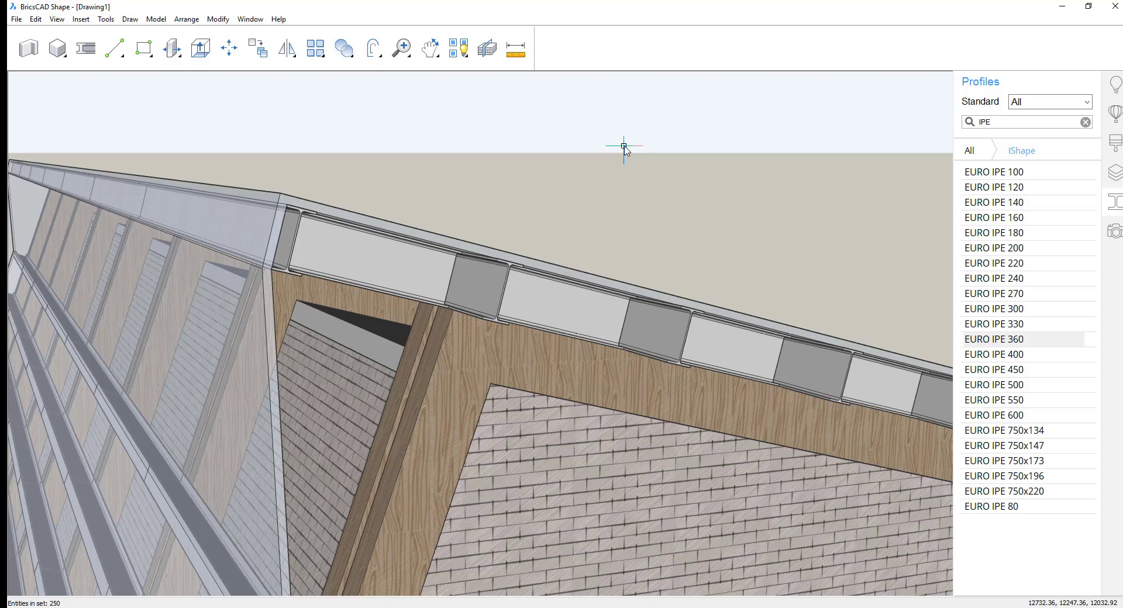
Place a section plane on the gable end wall and move it deep into the building to cut both storeys open
{"action": "scroll", "coordinate": [624, 146], "scroll_direction": "down", "scroll_amount": 7}
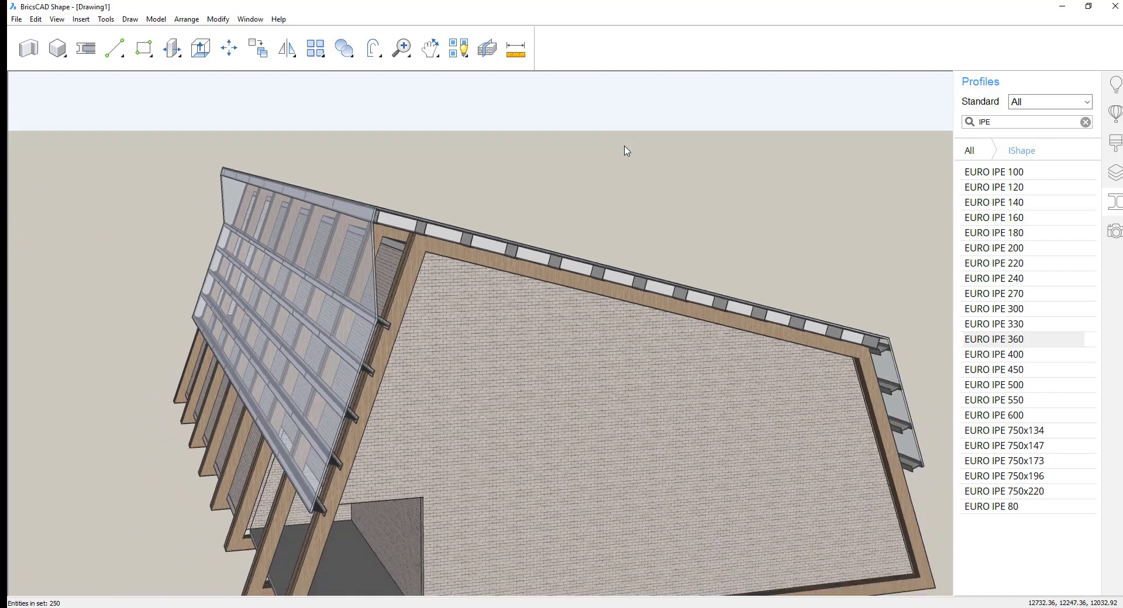
{"action": "middle_click_drag", "start_coordinate": [625, 147], "coordinate": [874, 272], "text": "shift"}
{"action": "right_click", "coordinate": [873, 272]}
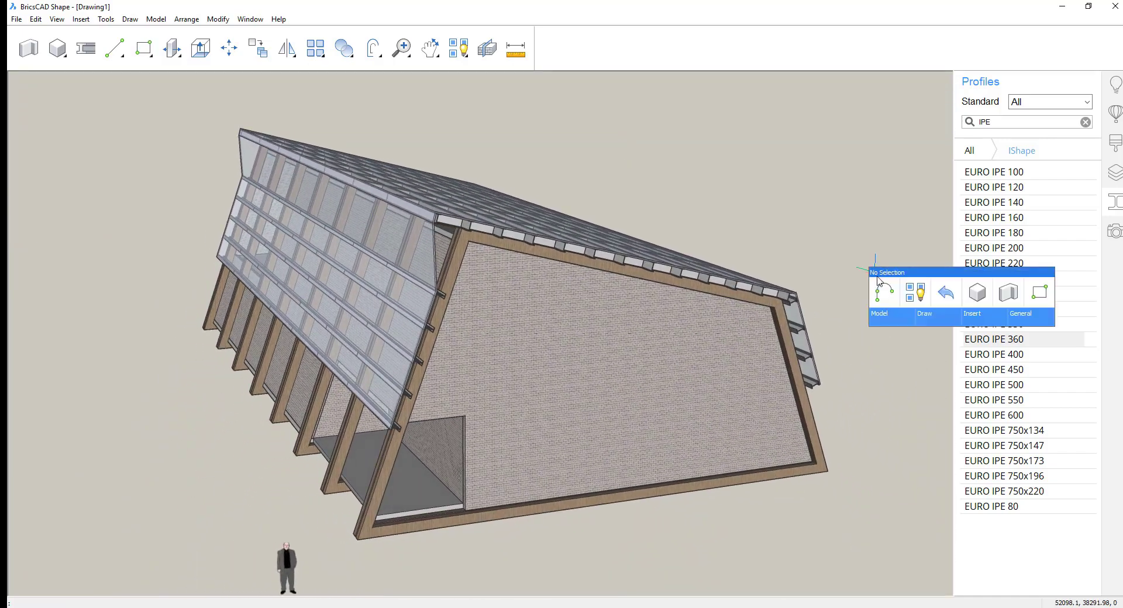
{"action": "mouse_move", "coordinate": [885, 320]}
{"action": "left_click", "coordinate": [884, 343]}
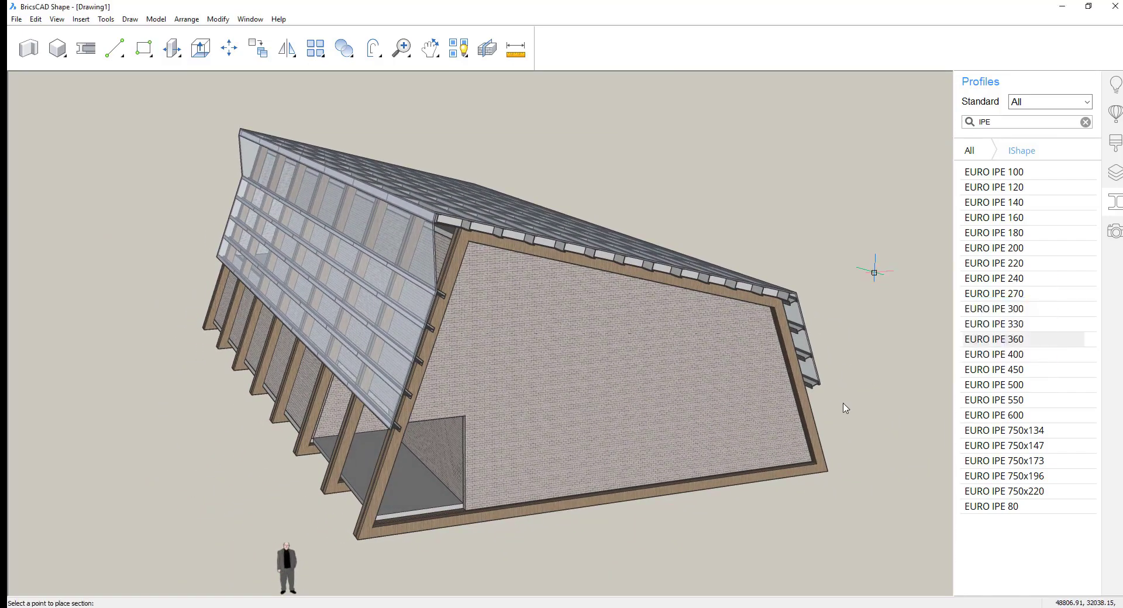
{"action": "left_click", "coordinate": [742, 428]}
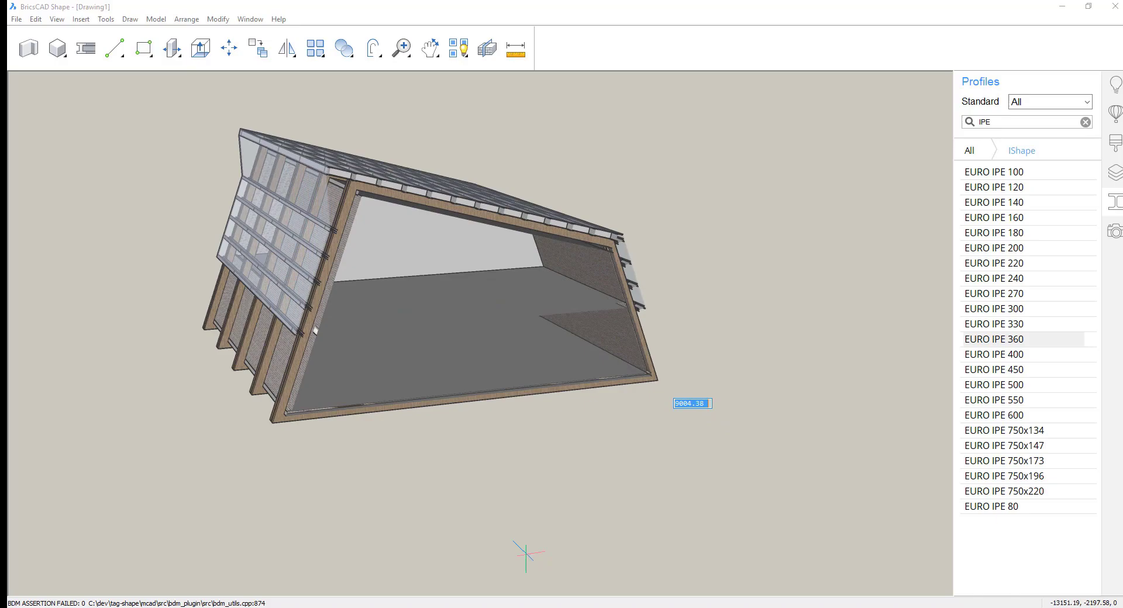
{"action": "left_click", "coordinate": [444, 536]}
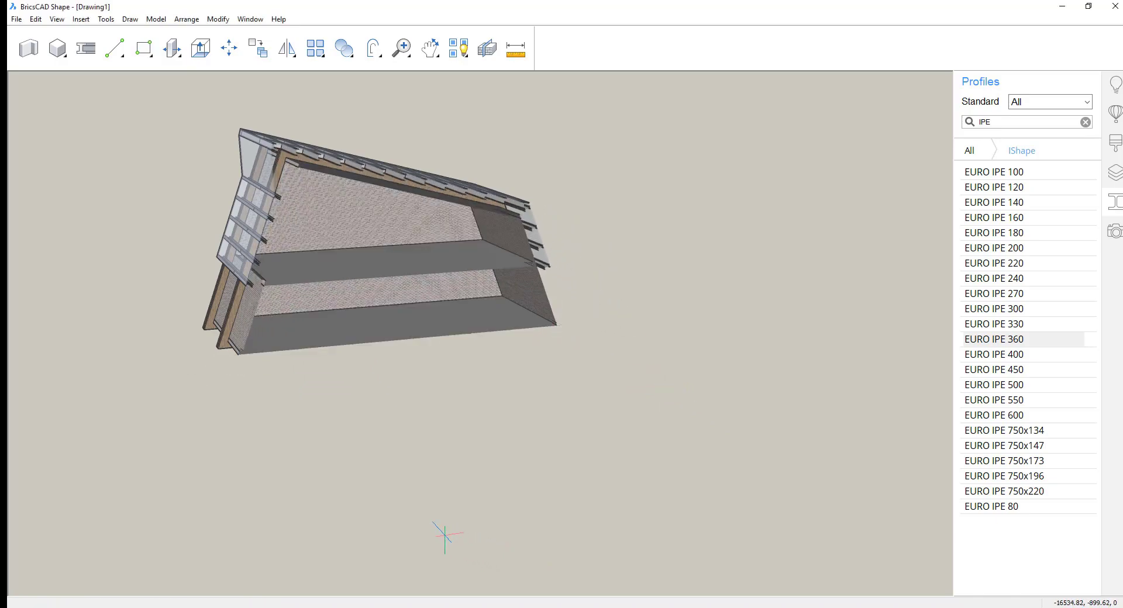
{"action": "middle_click_drag", "start_coordinate": [444, 536], "coordinate": [281, 500], "text": "shift"}
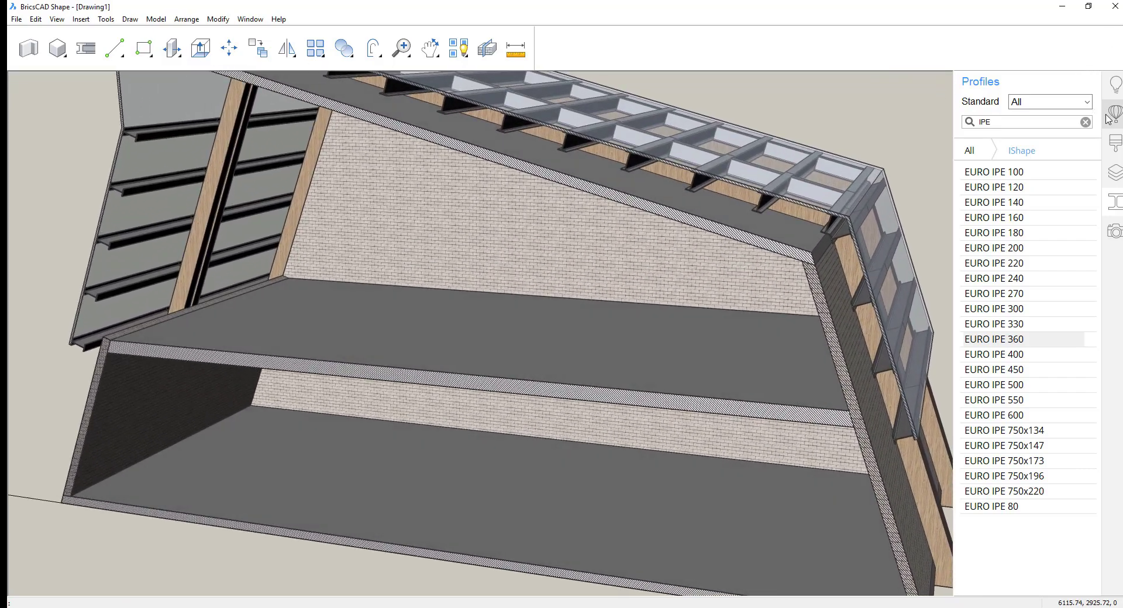
Insert a sofa from the Furniture components on the upper floor and rotate it about half a turn around its vertical axis
{"action": "left_click", "coordinate": [1107, 119]}
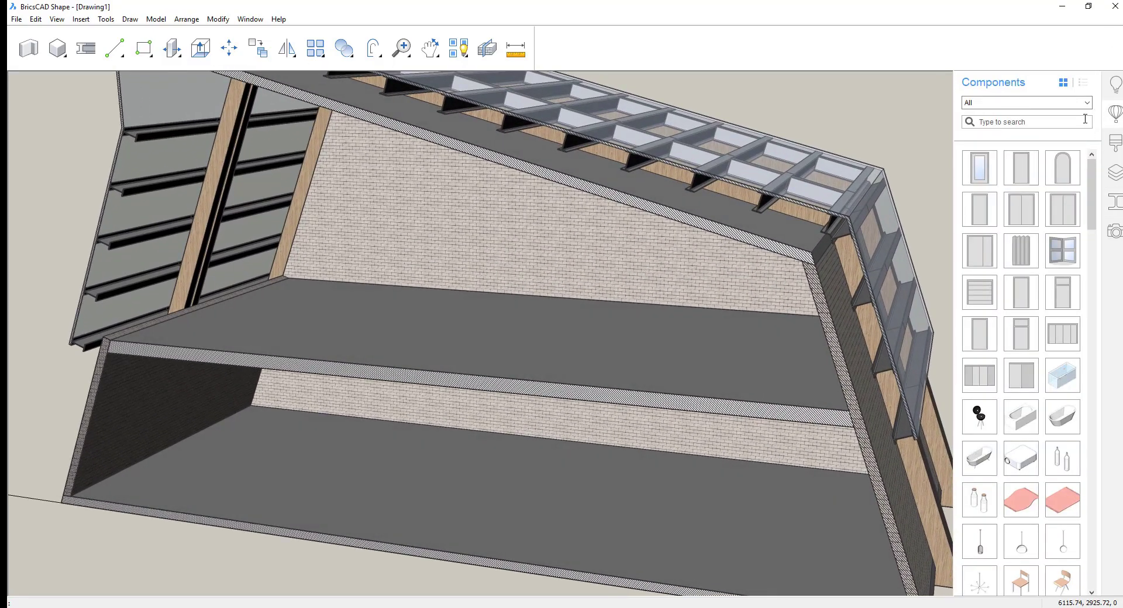
{"action": "left_click", "coordinate": [1085, 103]}
{"action": "left_click", "coordinate": [1037, 135]}
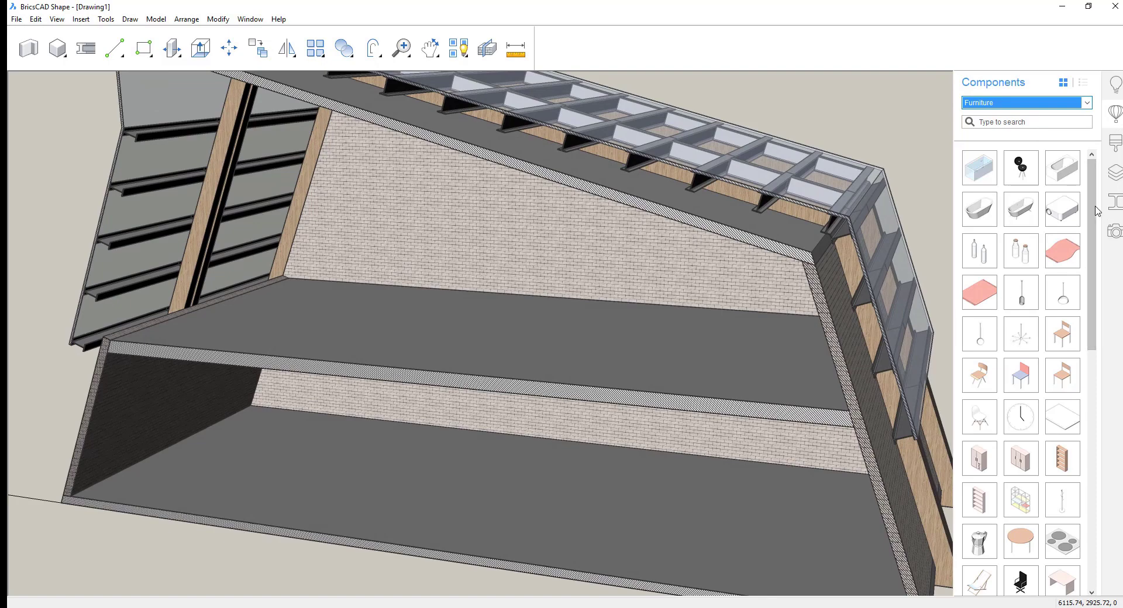
{"action": "left_click_drag", "start_coordinate": [1093, 211], "coordinate": [1043, 503]}
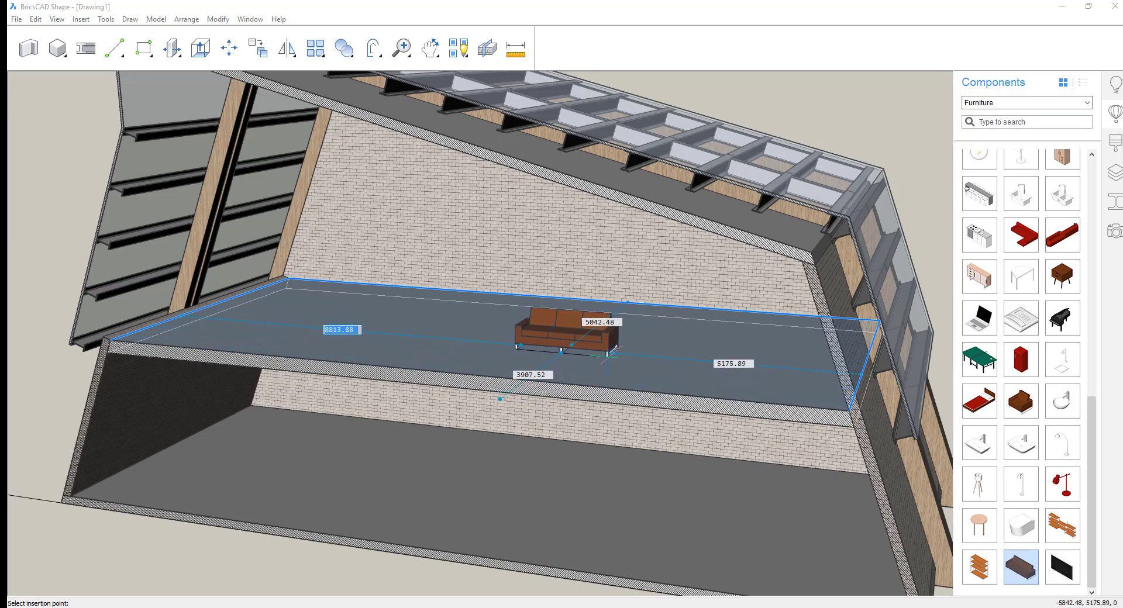
{"action": "left_click", "coordinate": [607, 354]}
{"action": "left_click", "coordinate": [599, 366]}
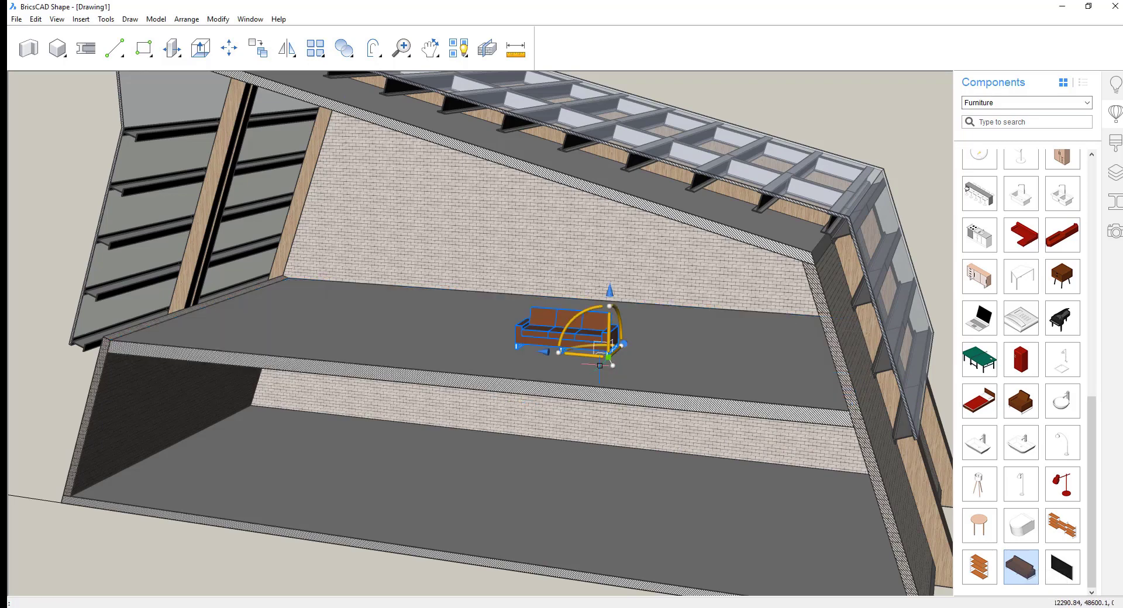
{"action": "left_click", "coordinate": [615, 369]}
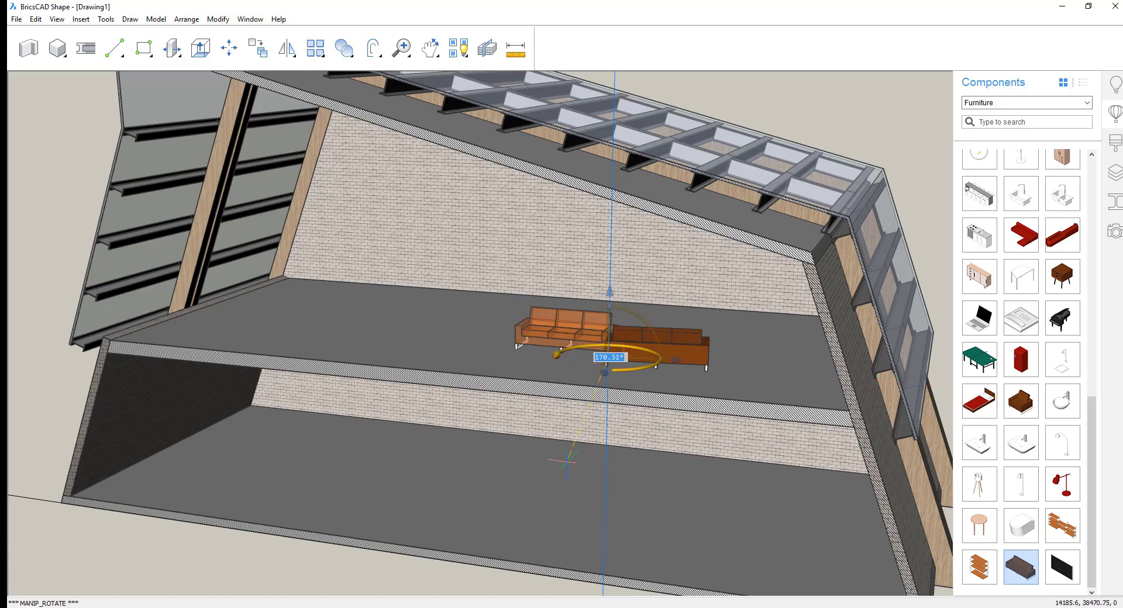
{"action": "left_click", "coordinate": [493, 449]}
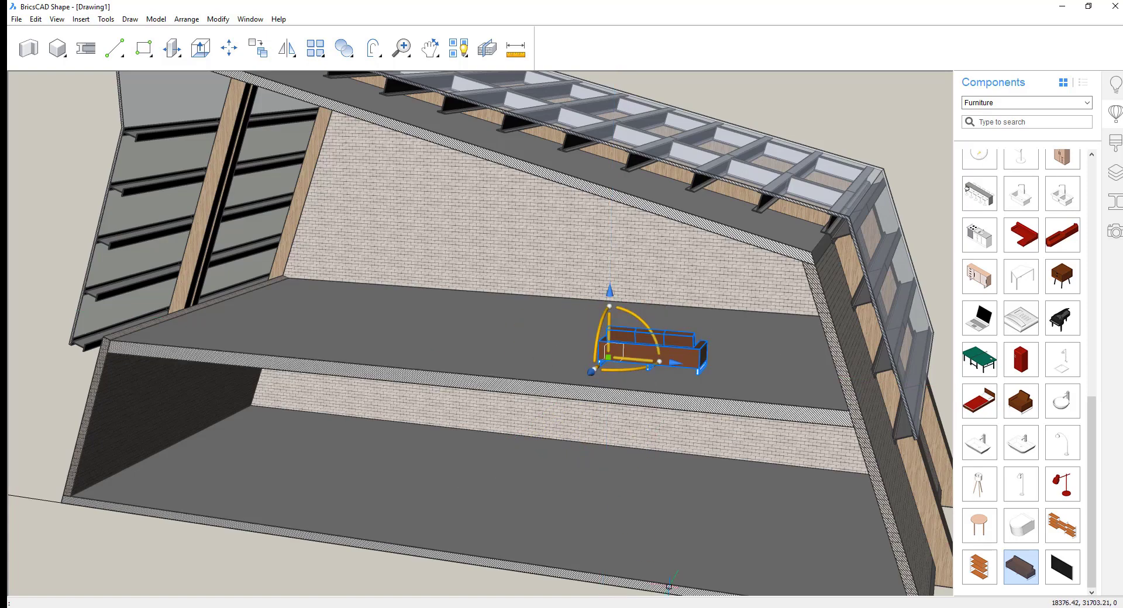
{"action": "middle_click_drag", "start_coordinate": [655, 568], "coordinate": [918, 515], "text": "shift"}
{"action": "key", "text": "Escape"}
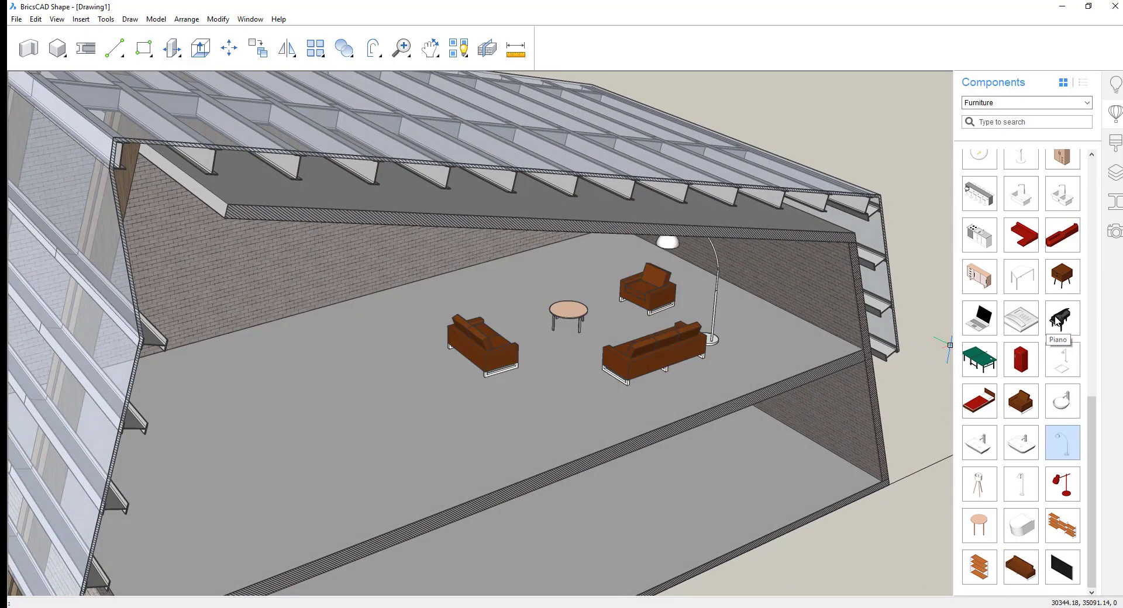
Insert the Piano on the upper floor near the glazed side and rotate it about 150° around its vertical axis
{"action": "left_click", "coordinate": [1060, 319]}
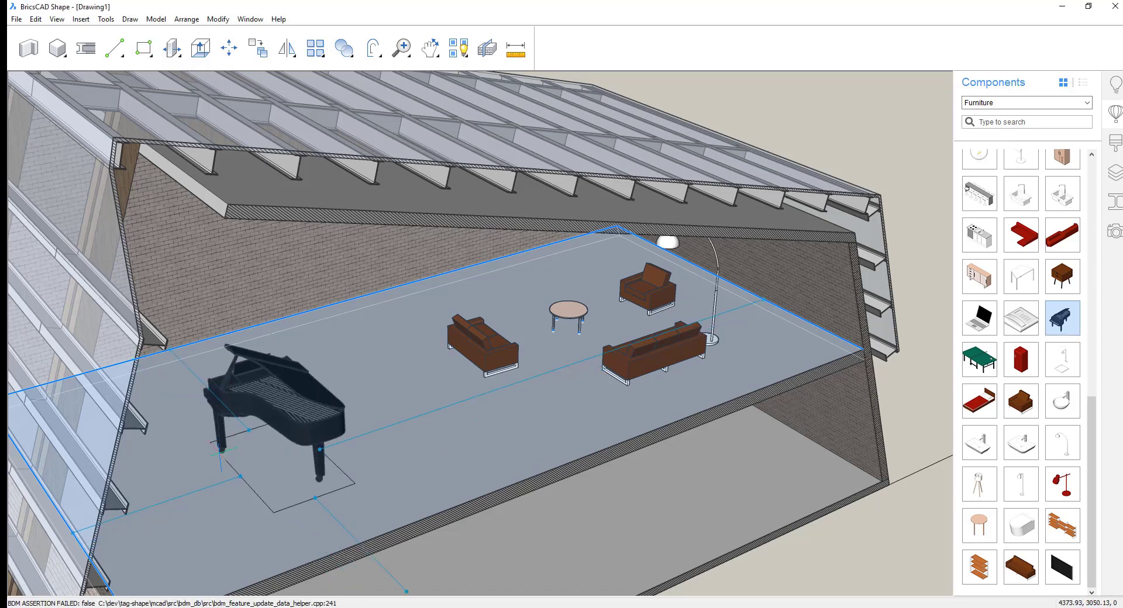
{"action": "left_click", "coordinate": [220, 451]}
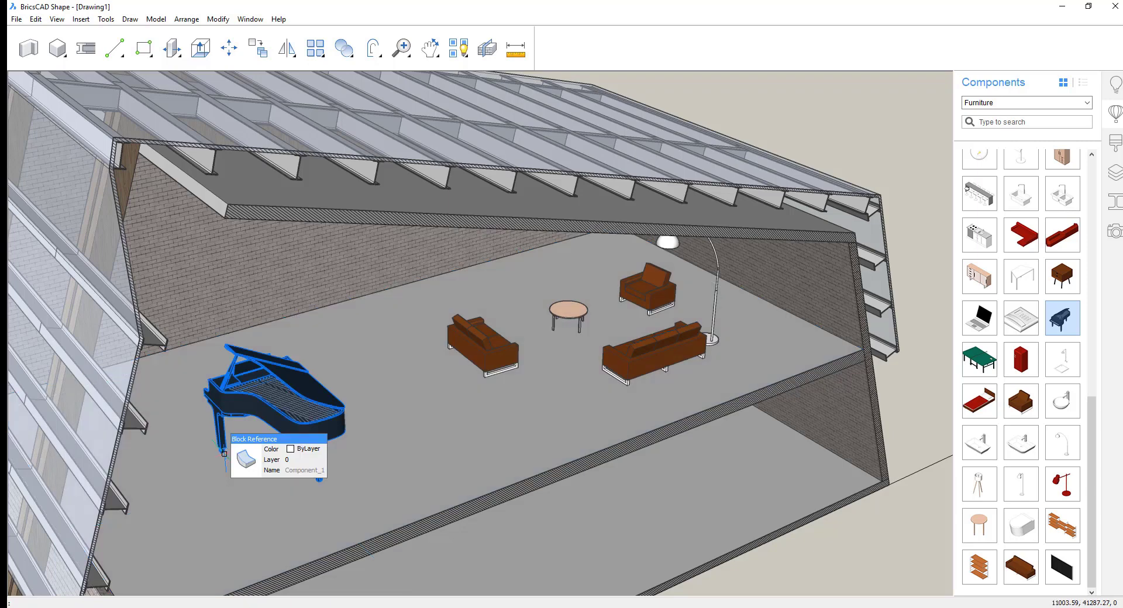
{"action": "left_click", "coordinate": [225, 457]}
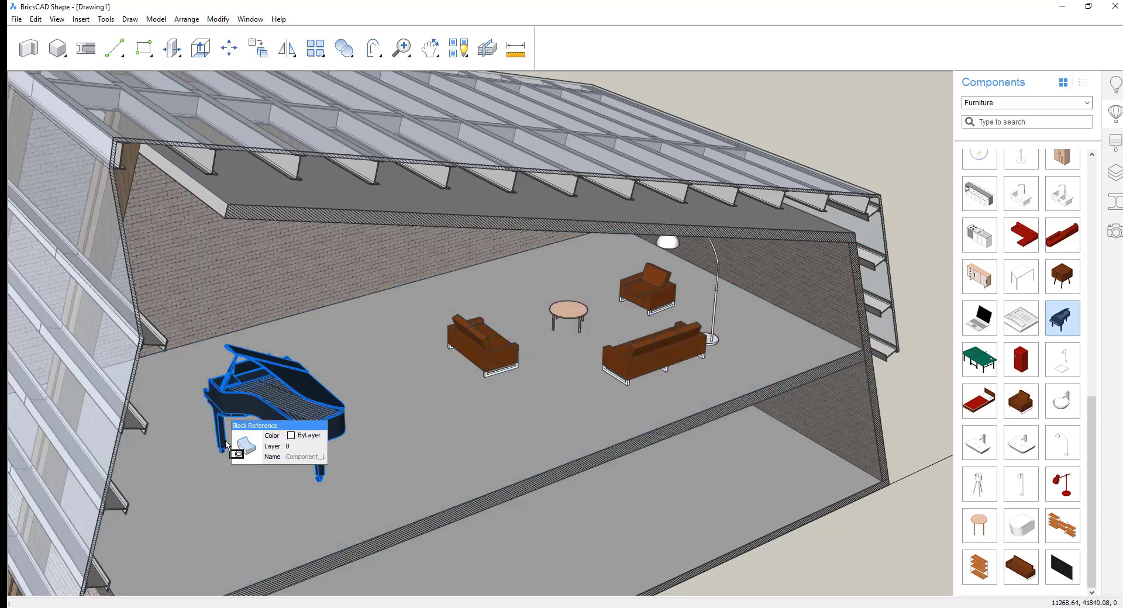
{"action": "left_click", "coordinate": [261, 461]}
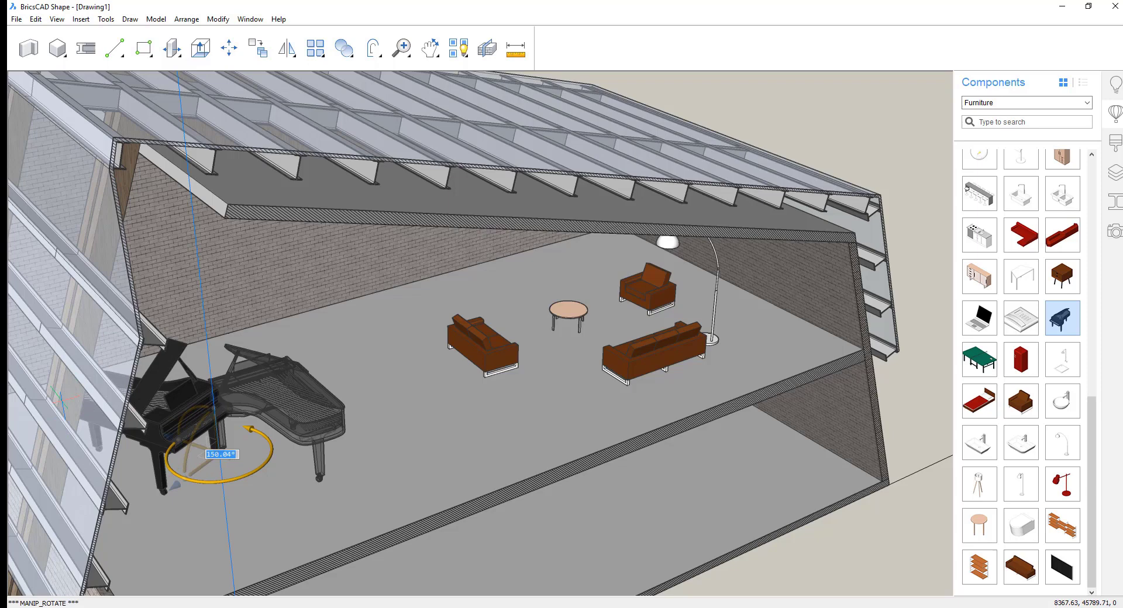
{"action": "left_click", "coordinate": [71, 374]}
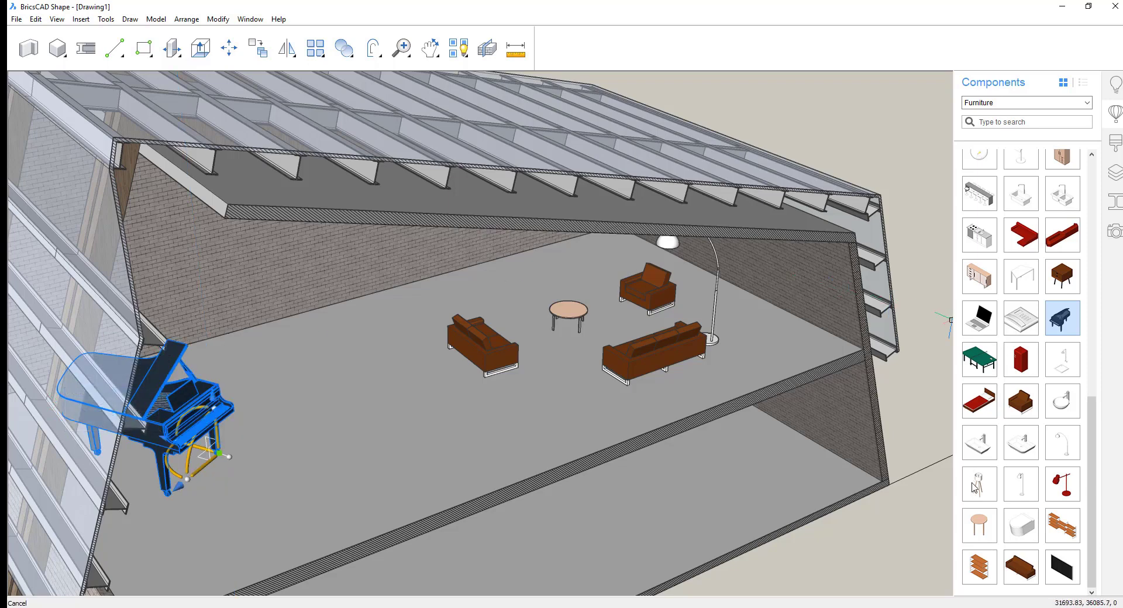
Place a Tabouret in front of the piano and hang a clock on the upper storey's brick wall
{"action": "left_click", "coordinate": [979, 525]}
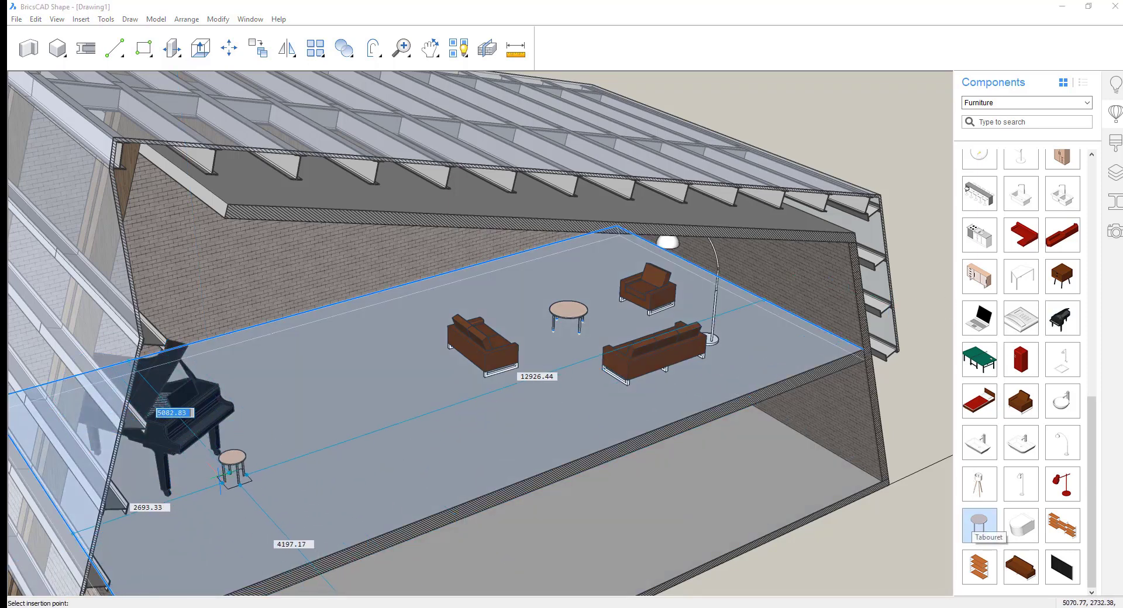
{"action": "left_click", "coordinate": [223, 482]}
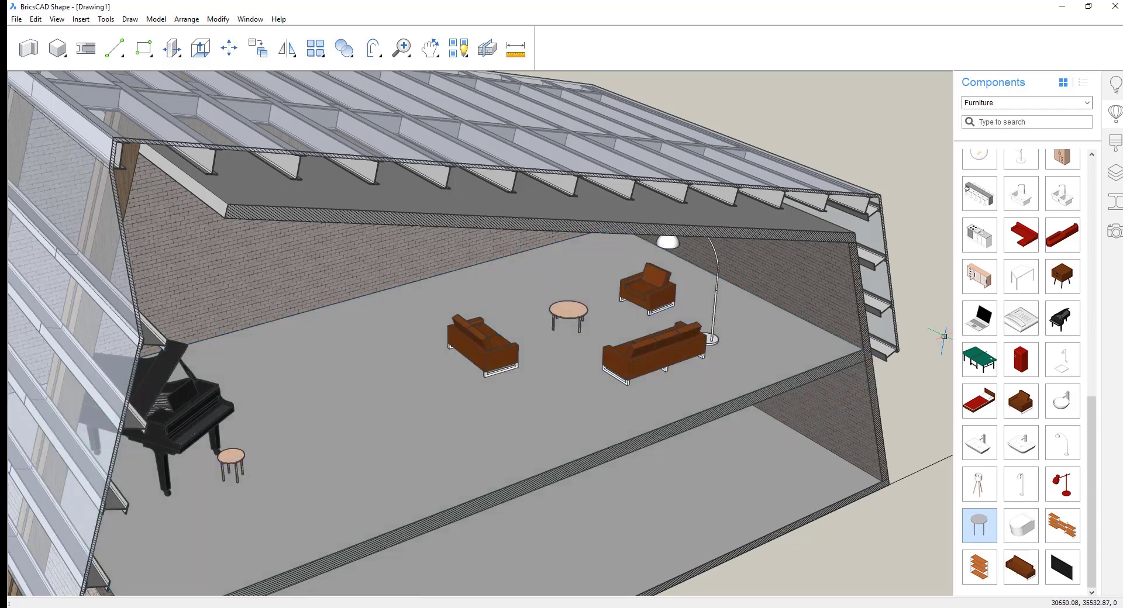
{"action": "scroll", "coordinate": [1077, 313], "scroll_direction": "up", "scroll_amount": 6}
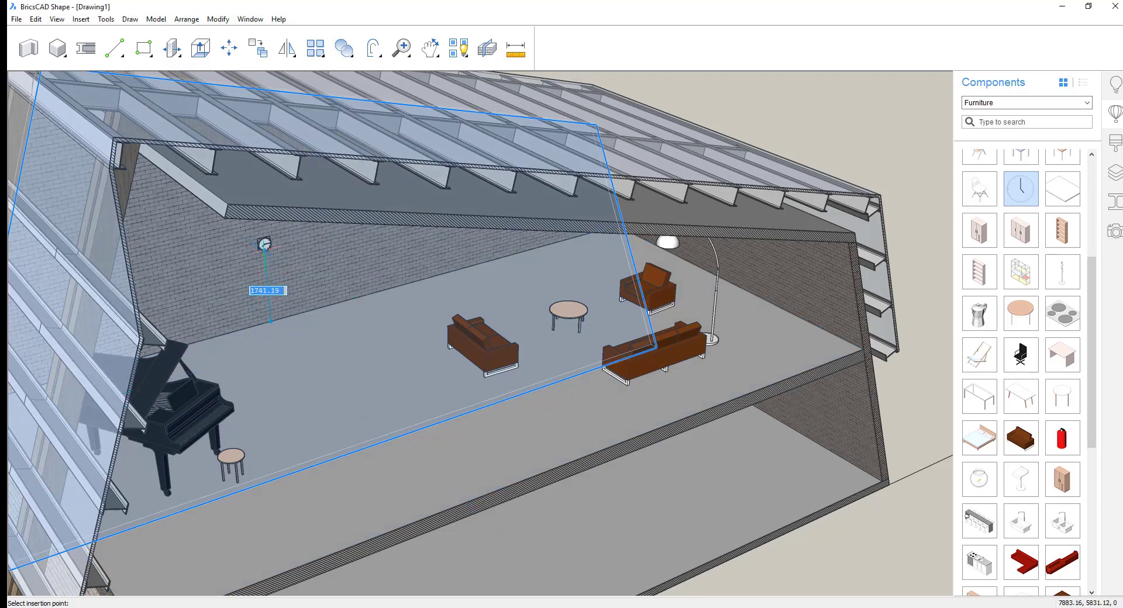
{"action": "left_click", "coordinate": [264, 244]}
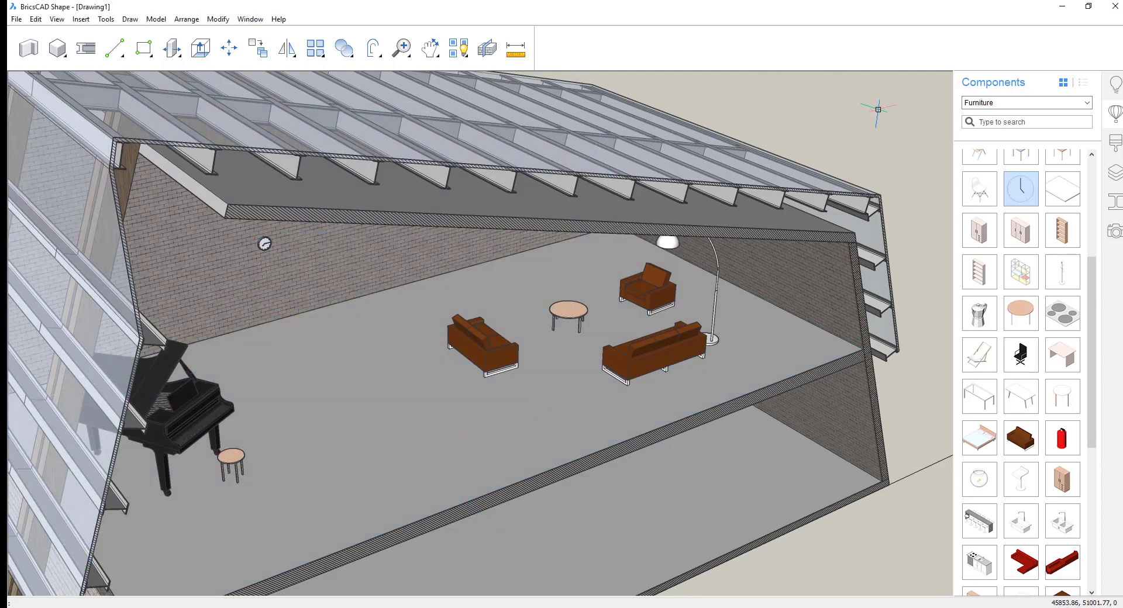
Delete the section plane that cuts through the building
{"action": "scroll", "coordinate": [474, 228], "scroll_direction": "down", "scroll_amount": 5}
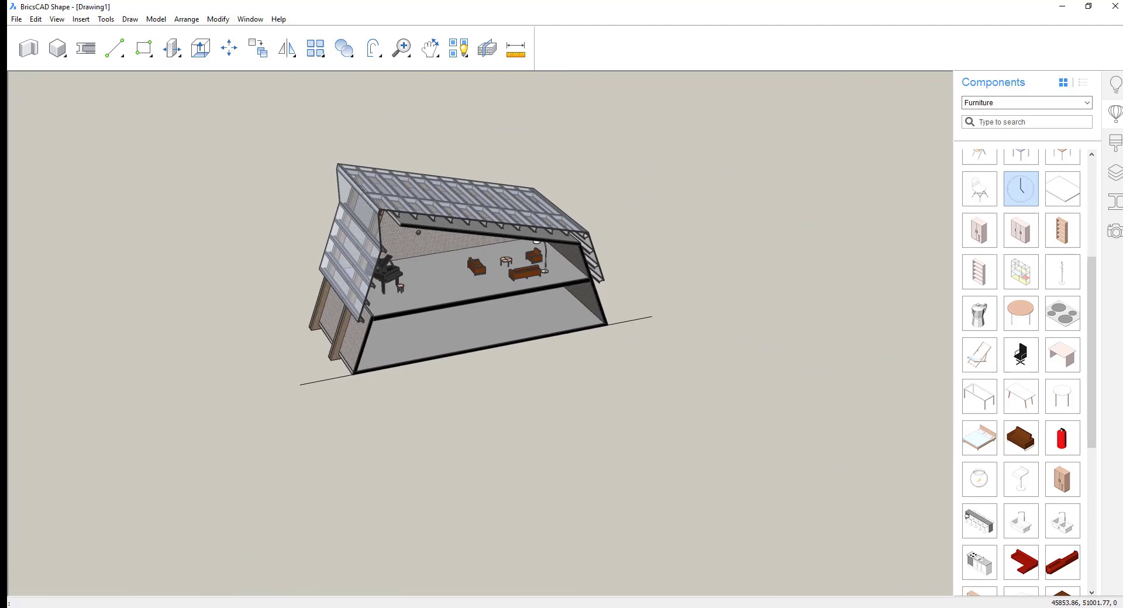
{"action": "middle_click_drag", "start_coordinate": [614, 357], "coordinate": [652, 344], "text": "shift"}
{"action": "left_click", "coordinate": [607, 298]}
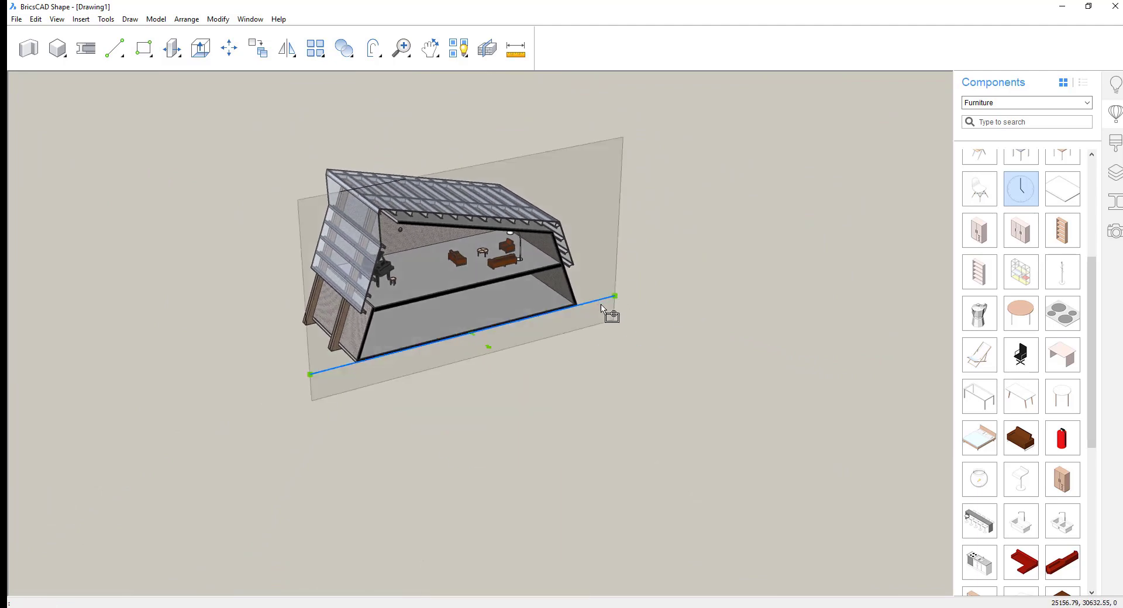
{"action": "key", "text": "Delete"}
{"action": "scroll", "coordinate": [544, 591], "scroll_direction": "up", "scroll_amount": 5}
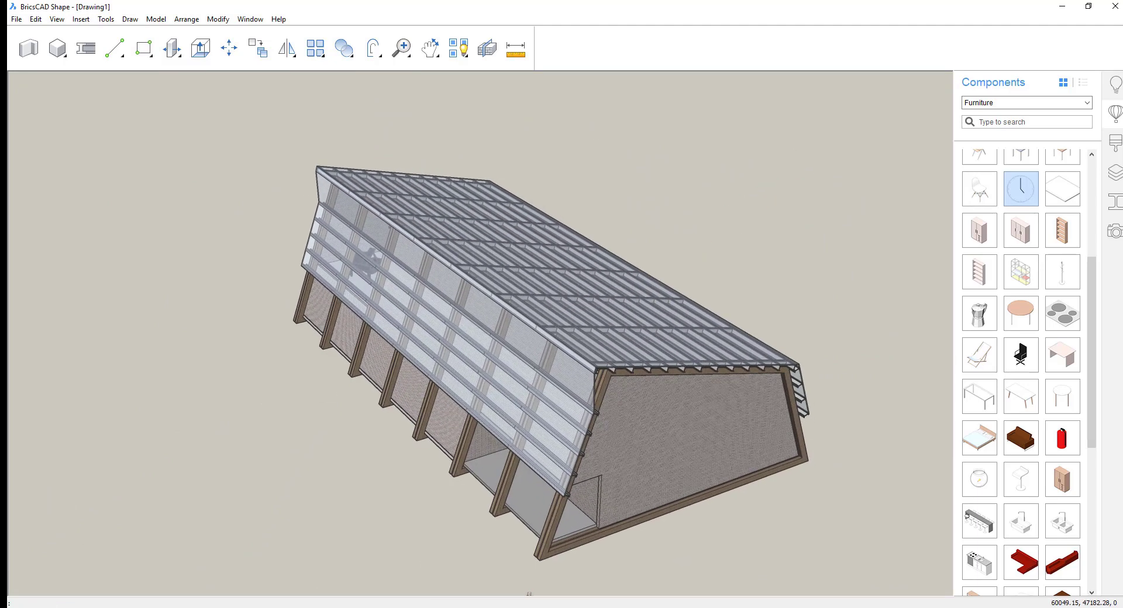
Switch the model display to the Realistic visual style
{"action": "scroll", "coordinate": [544, 591], "scroll_direction": "up", "scroll_amount": 1}
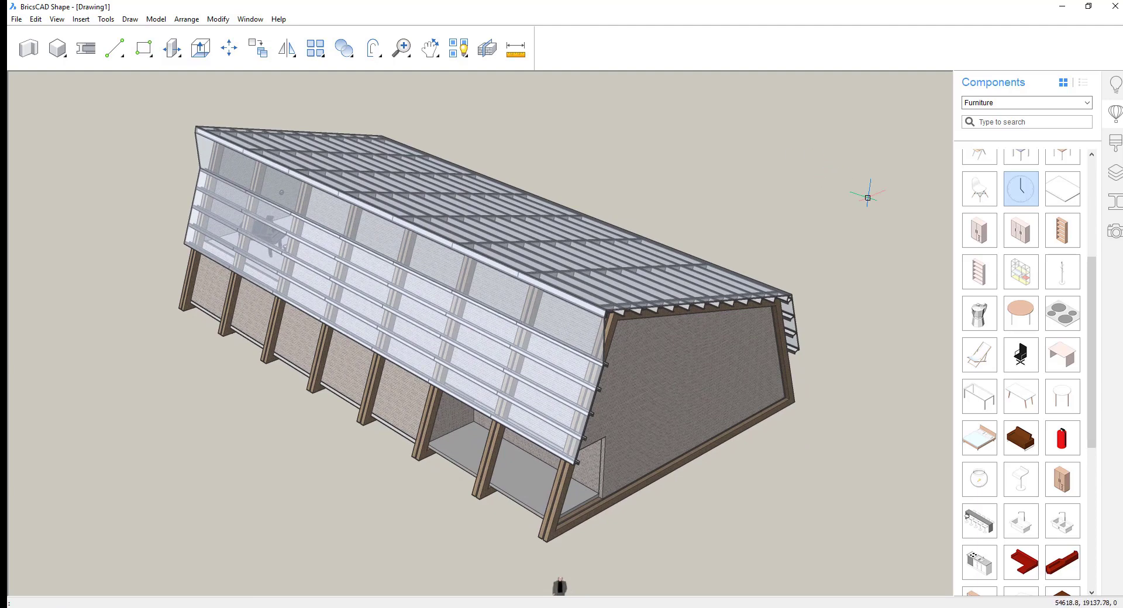
{"action": "left_click", "coordinate": [1115, 231]}
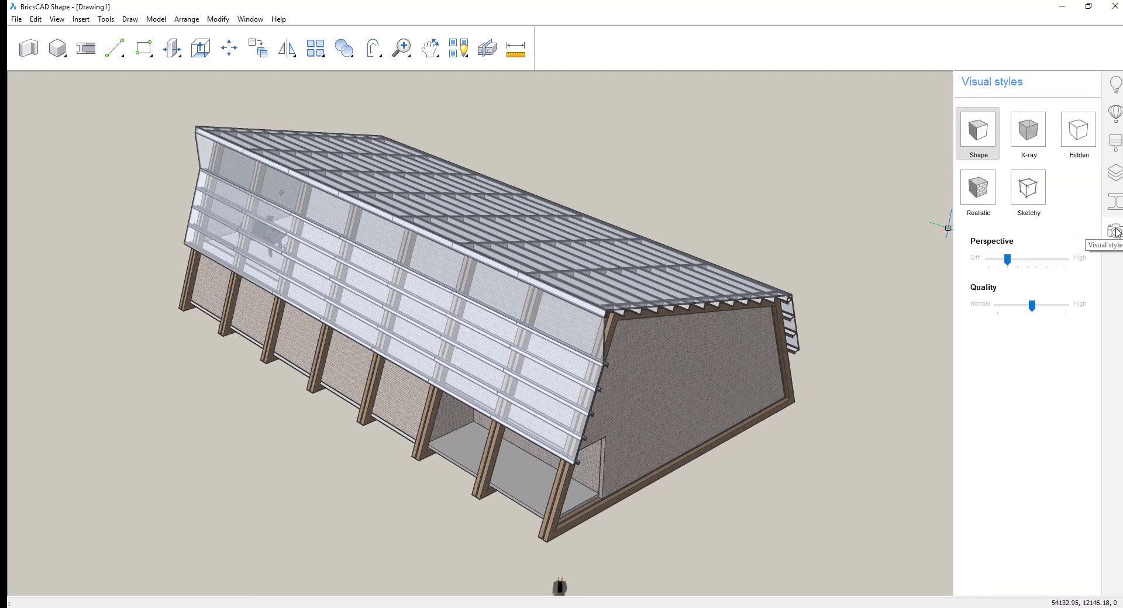
{"action": "left_click", "coordinate": [978, 190]}
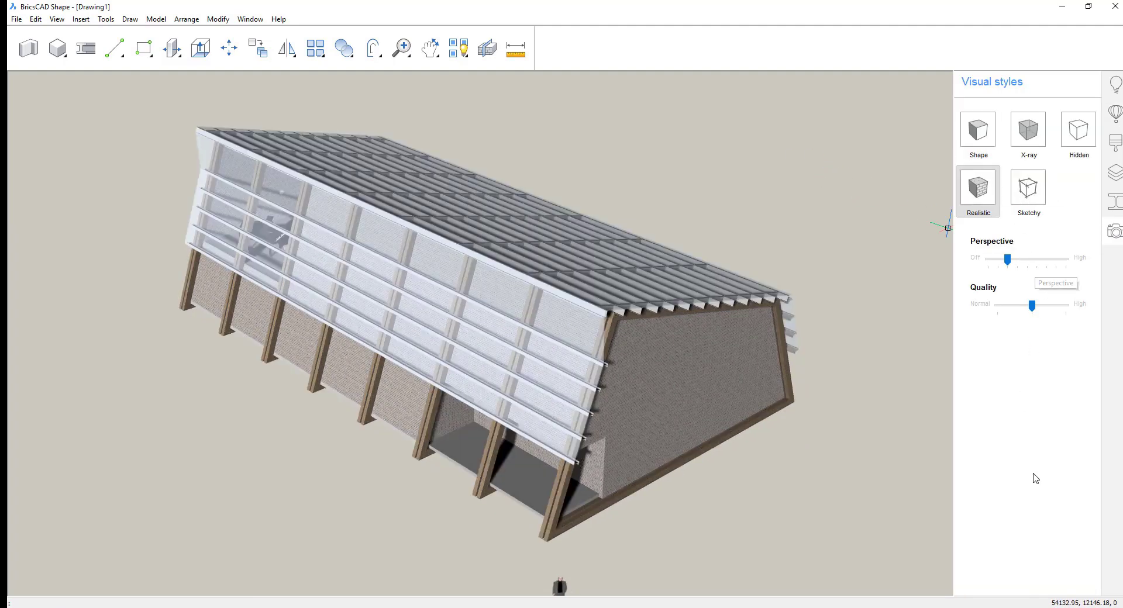